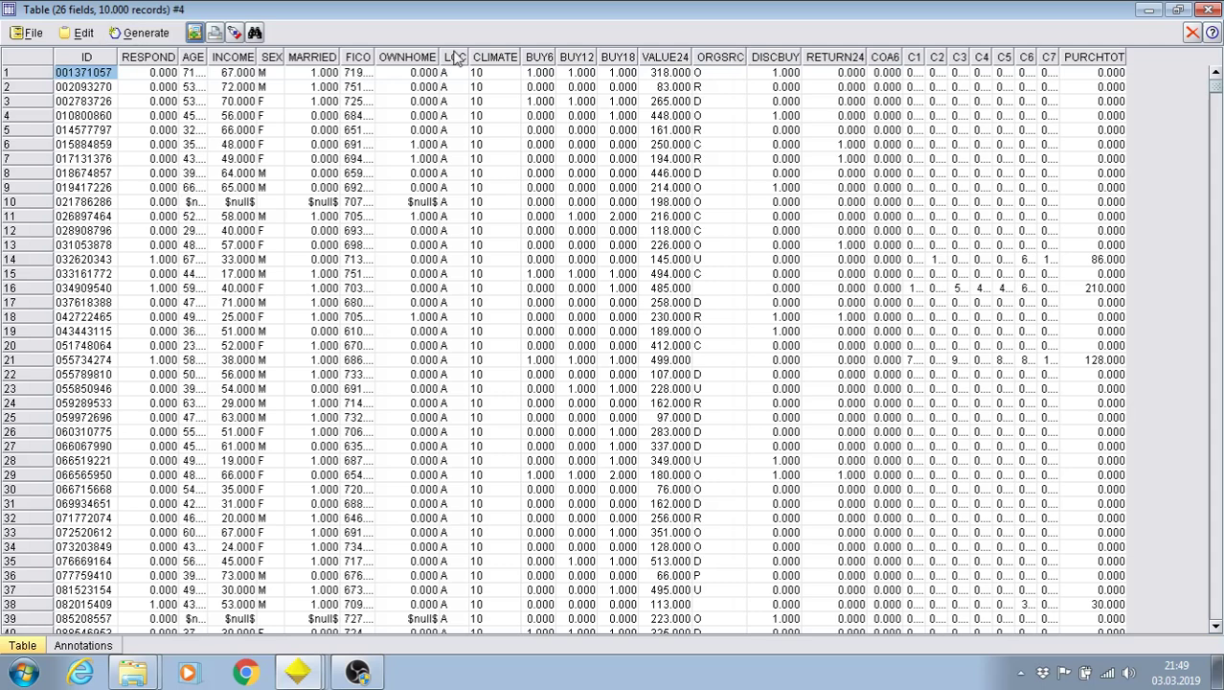
Examine the RESPOND and AGE columns in the table output, and close the table.
left_click(149, 58)
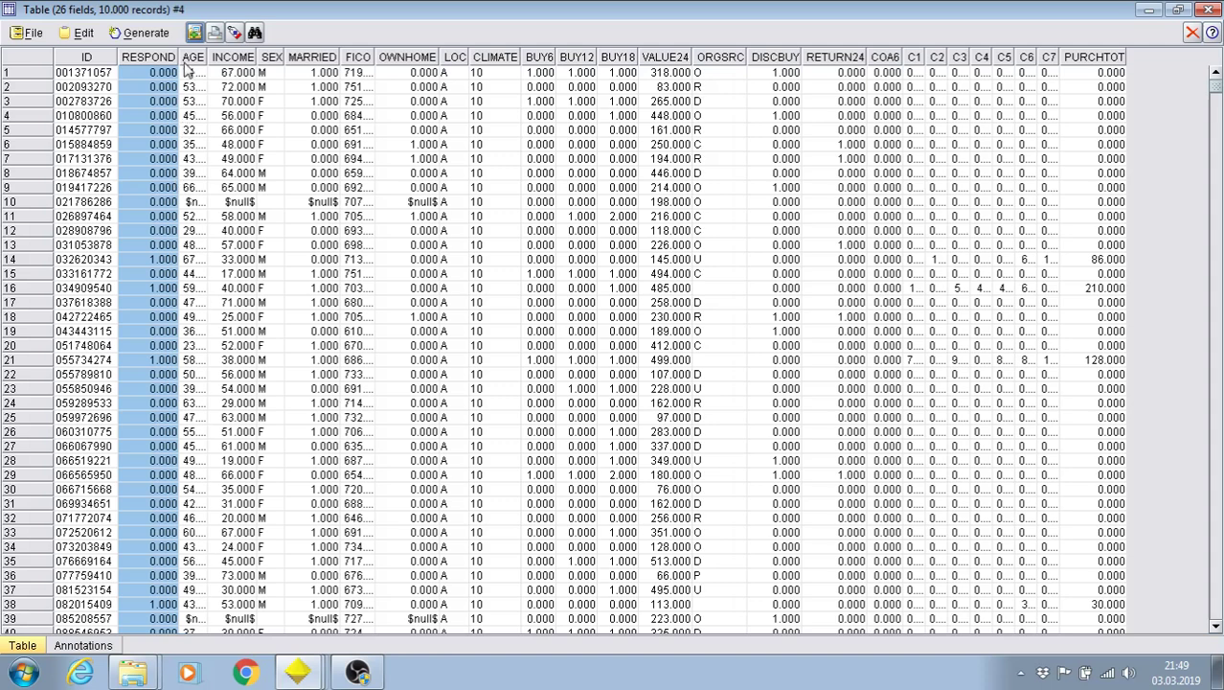
left_click(191, 59)
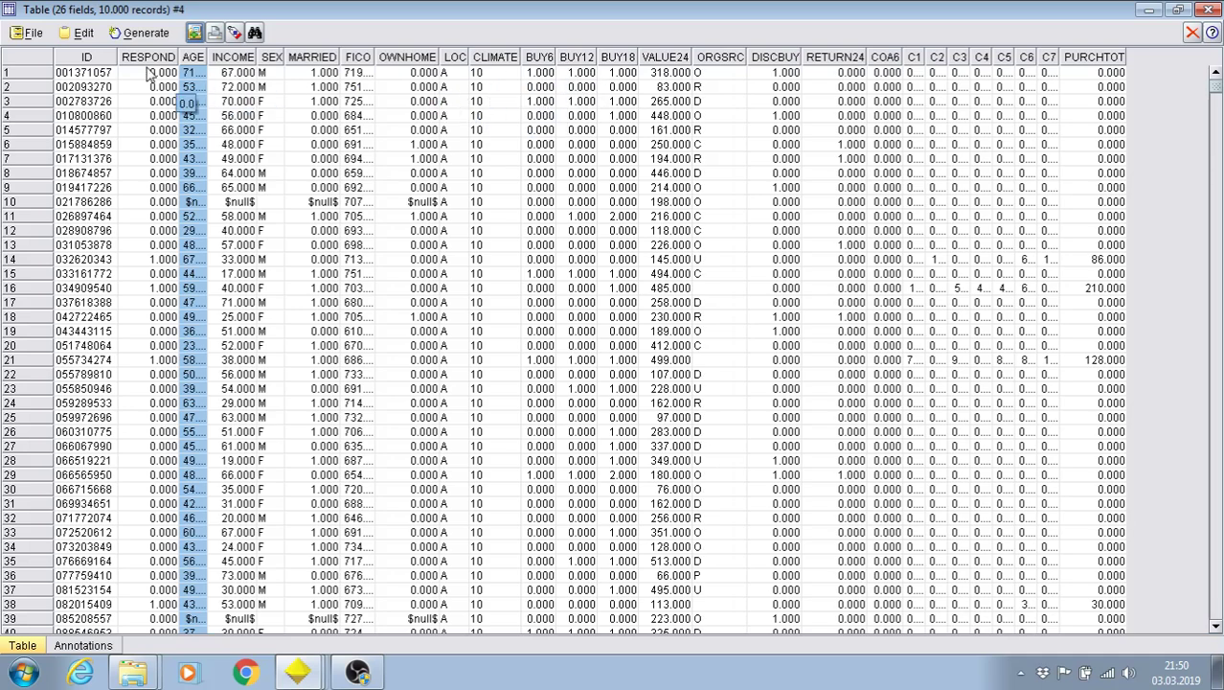
left_click(1205, 11)
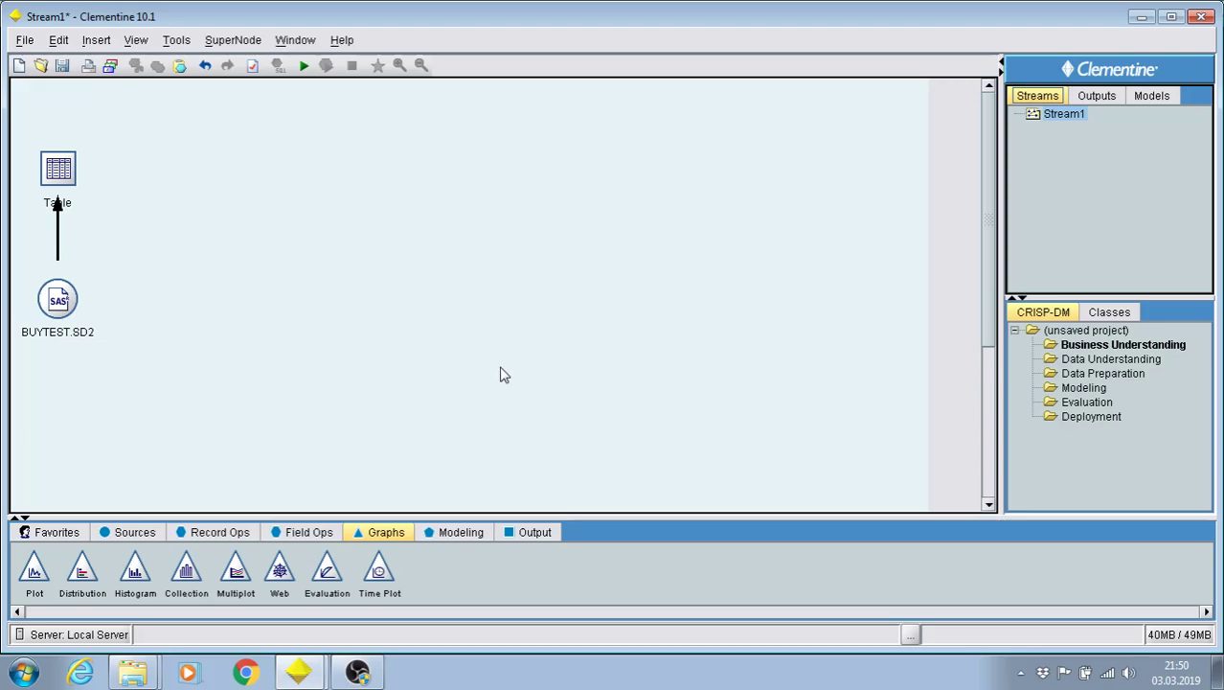
Add a Type node beside the BUYTEST.SD2 source and connect the source to it.
left_click(361, 675)
left_click(362, 674)
left_click(215, 532)
left_click(132, 532)
left_click(273, 532)
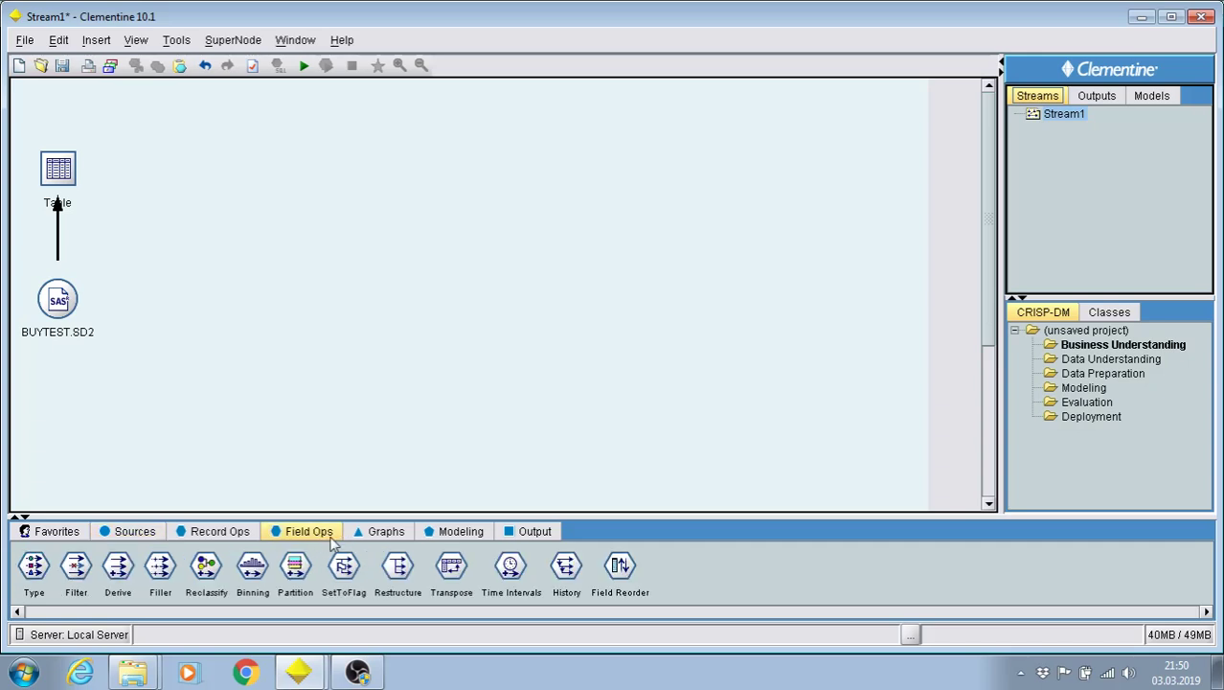
left_click_drag(36, 573, 192, 301)
right_click(55, 300)
left_click(102, 328)
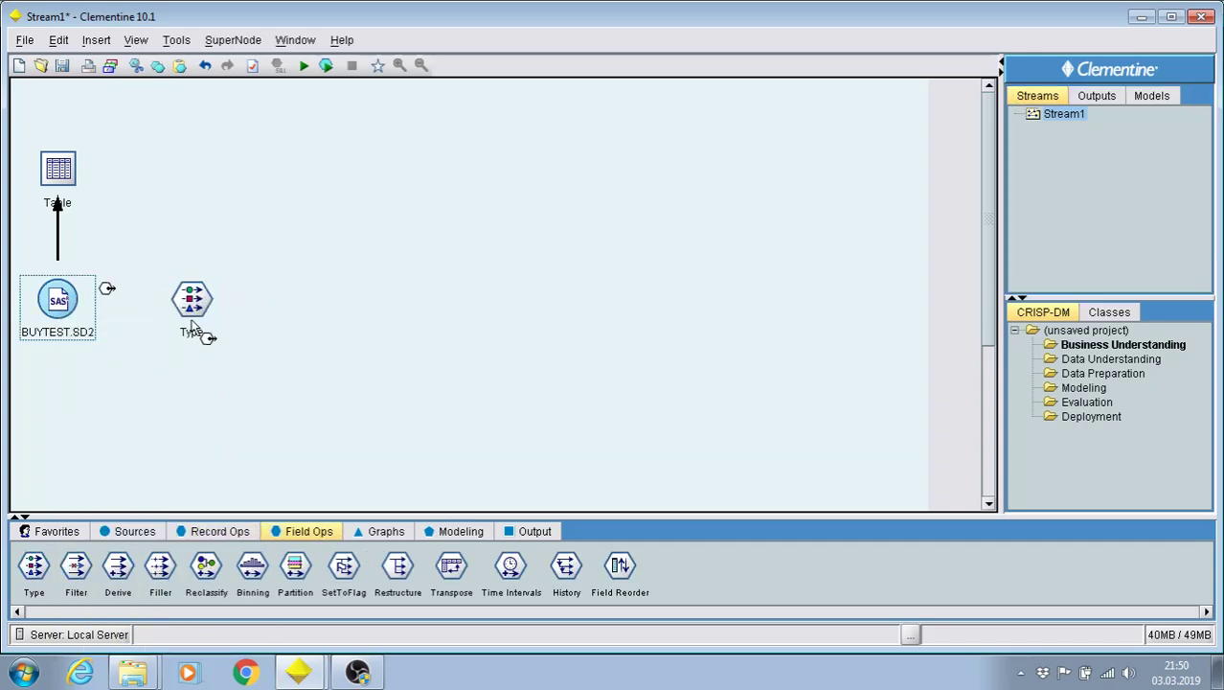
left_click(191, 300)
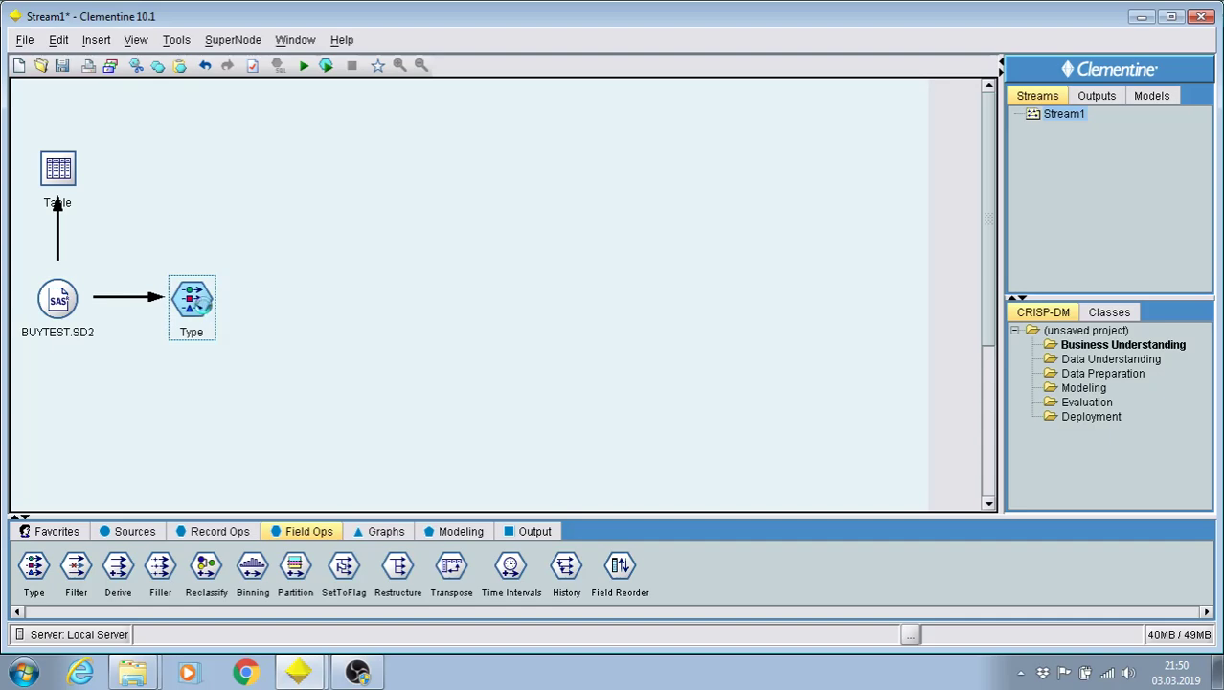
Read the field values in the Type node and set the direction of RESPOND to Out.
double_click(205, 308)
left_click_drag(454, 299, 464, 171)
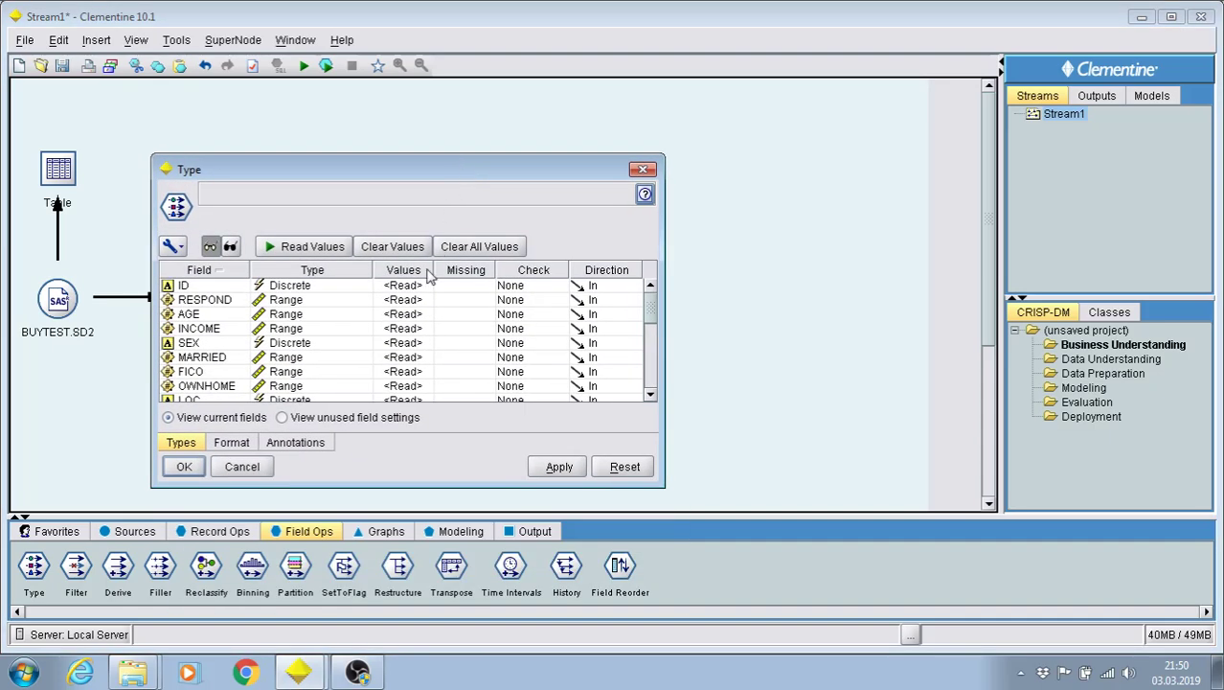
left_click(295, 247)
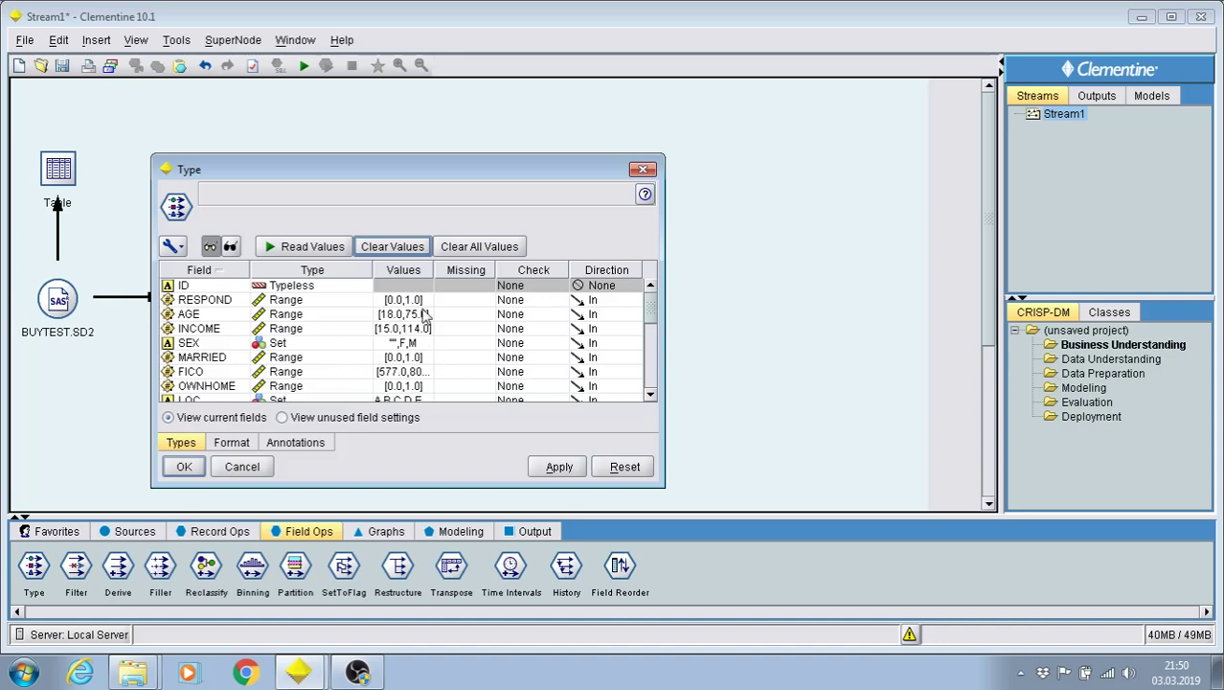
left_click_drag(428, 172, 594, 113)
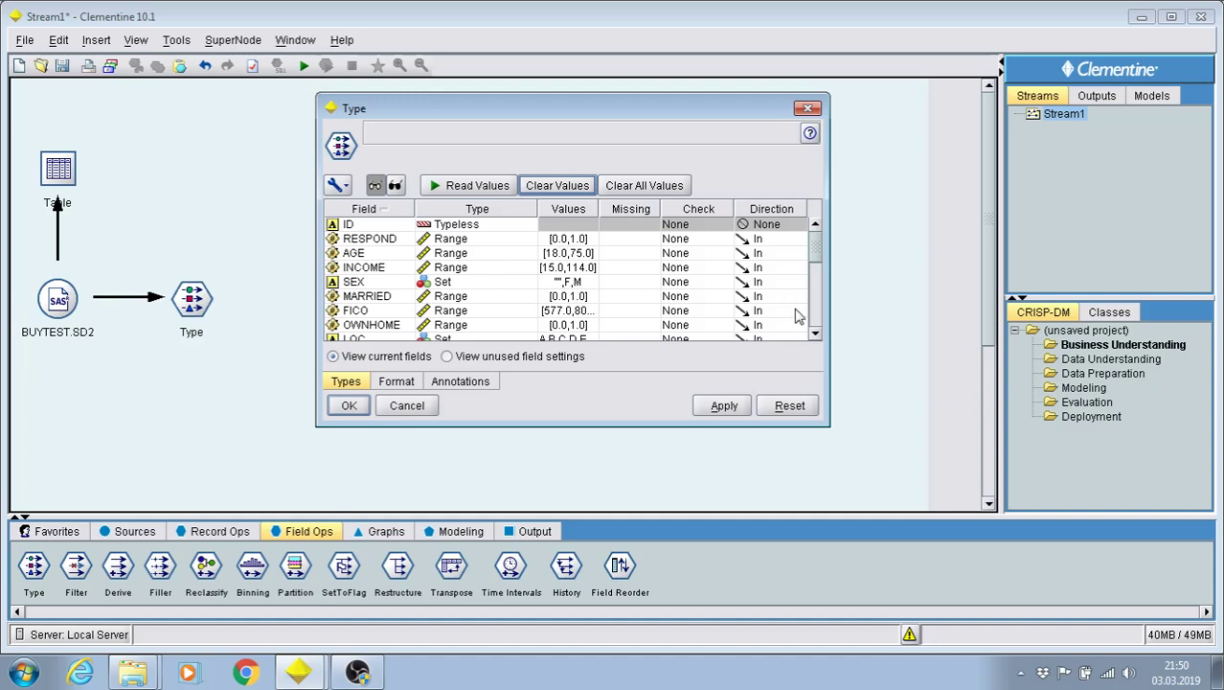
left_click(754, 242)
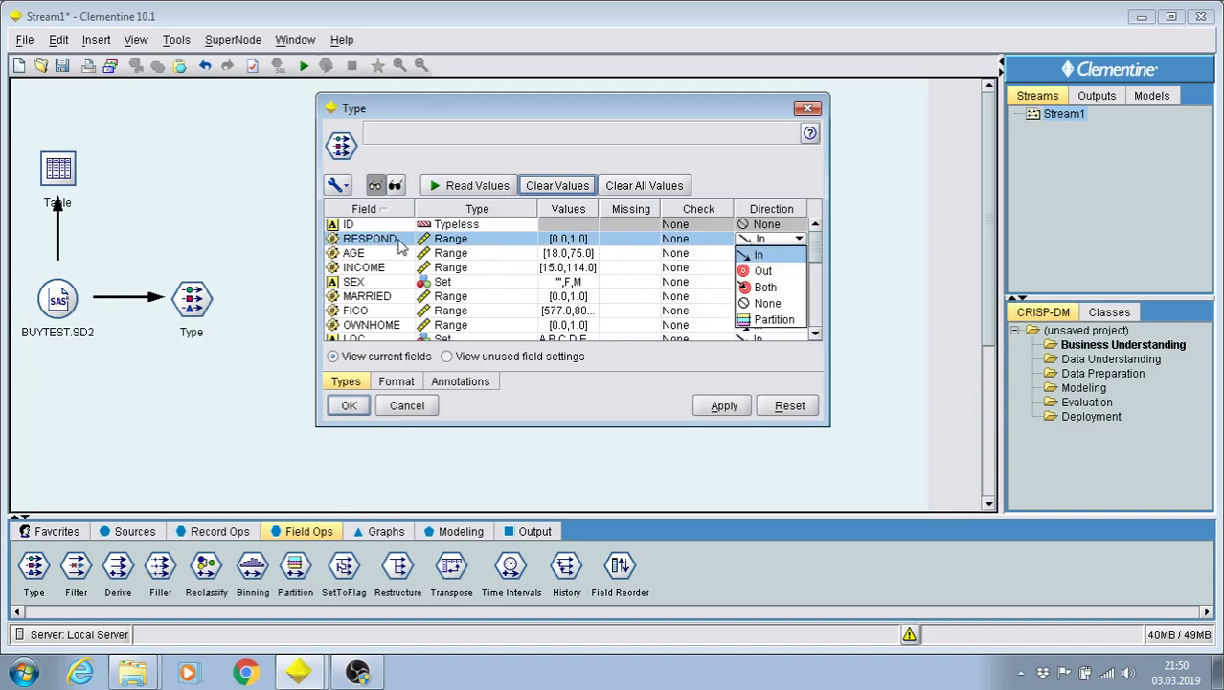
left_click(762, 272)
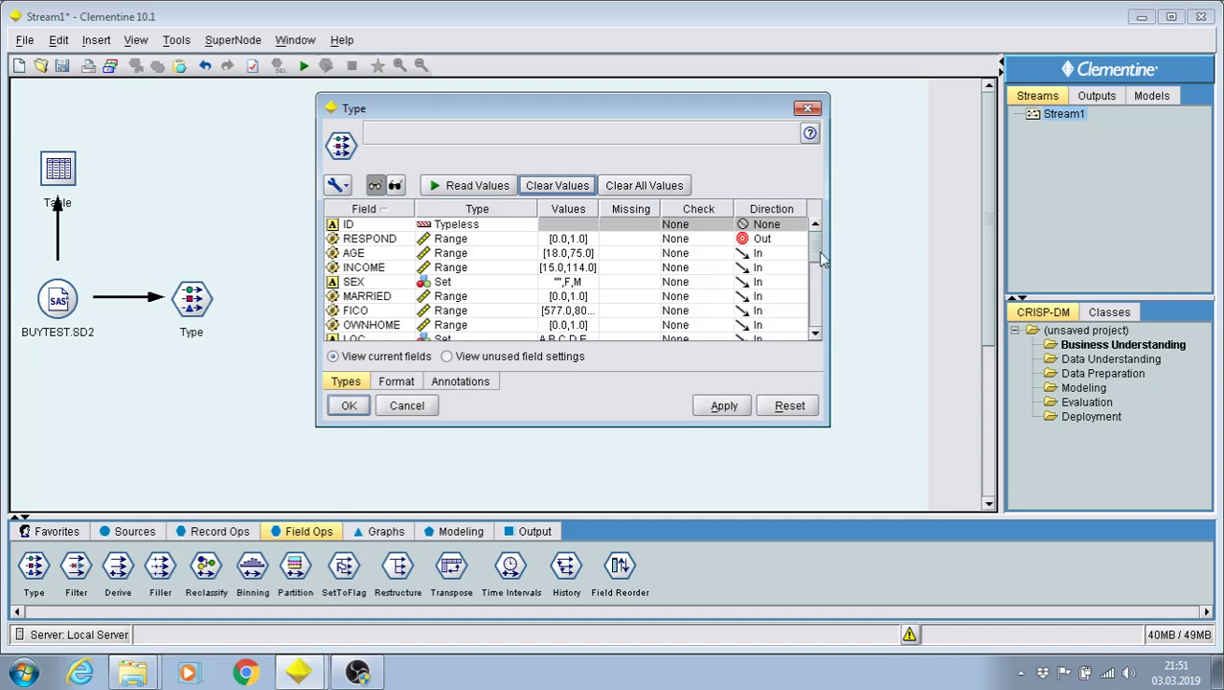
Set the direction of the fields C1 through C7 and PURCHTOT to None.
left_click_drag(821, 259, 813, 310)
left_click(350, 269)
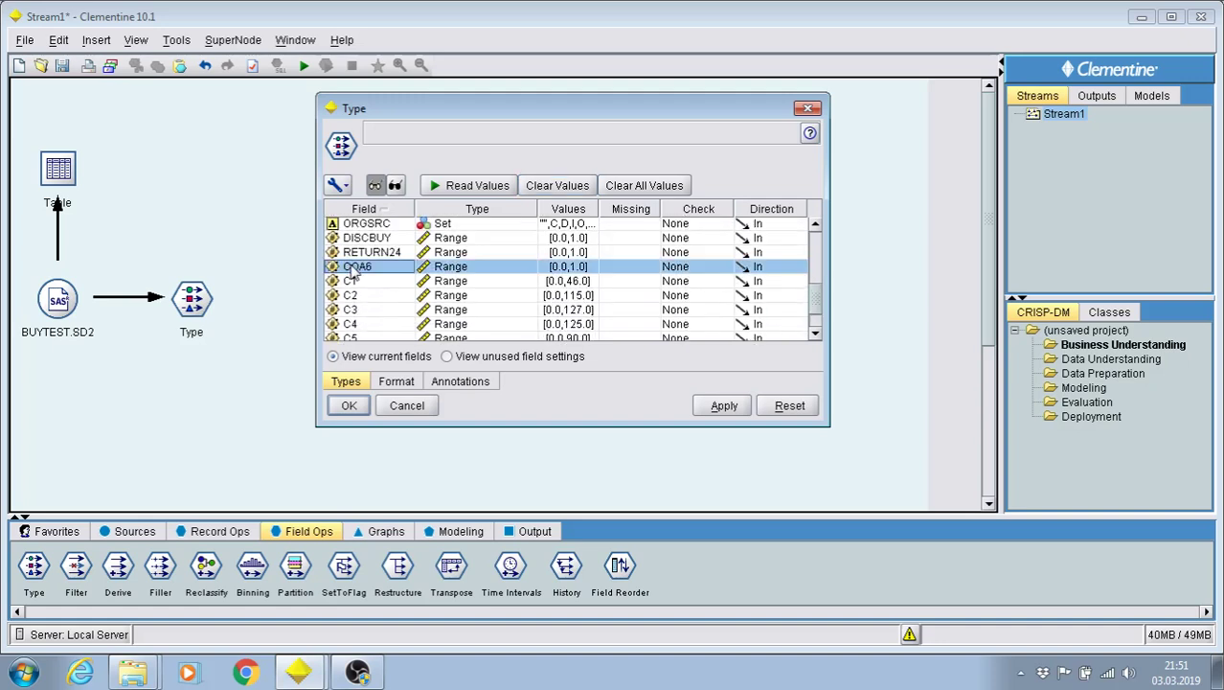
scroll(378, 287, "down", 1)
left_click(346, 242)
scroll(372, 269, "down", 1)
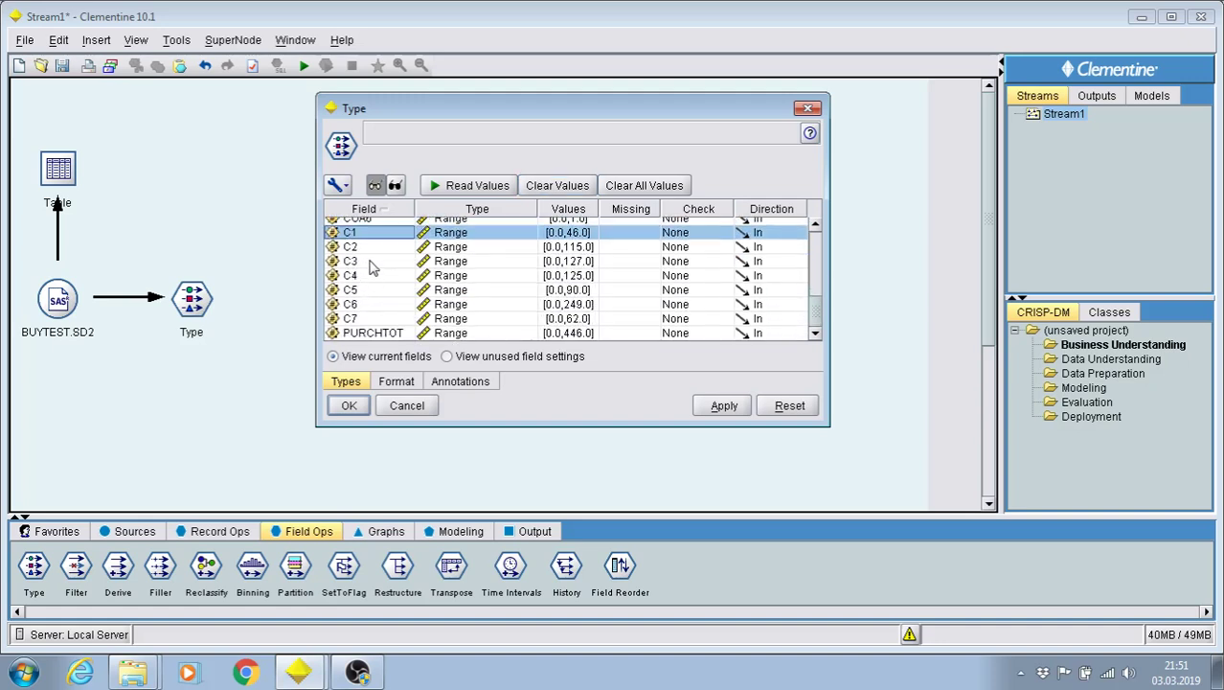
left_click(377, 334, "shift")
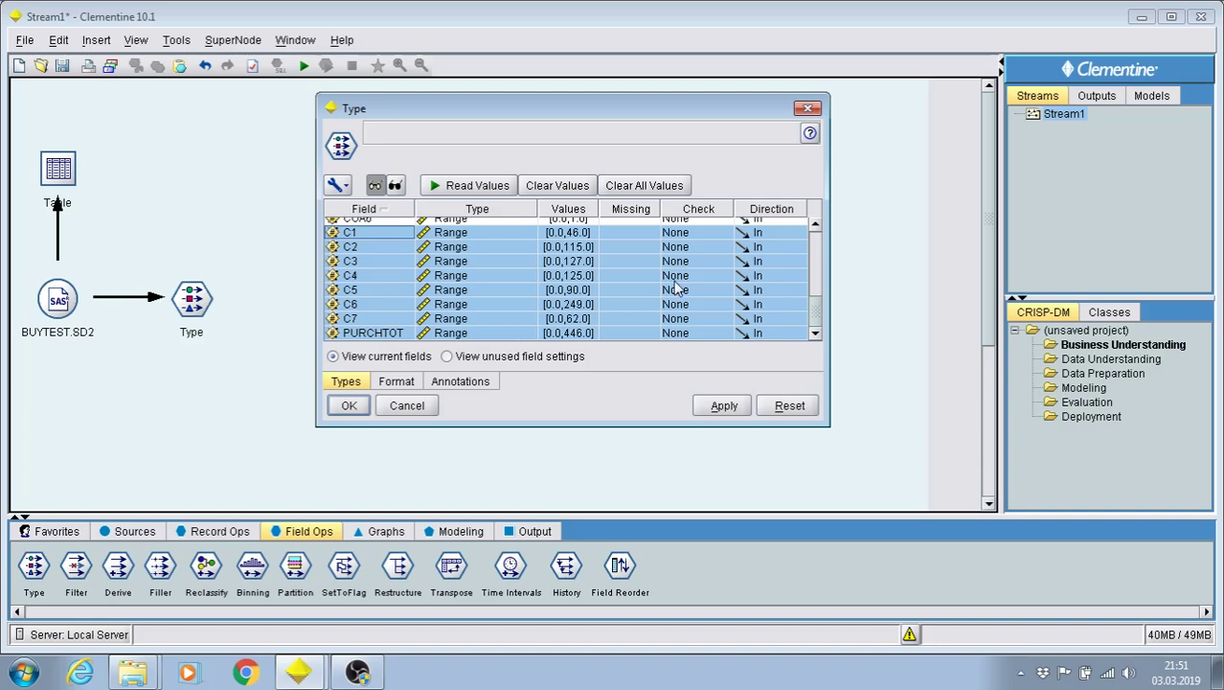
left_click(761, 235)
left_click(767, 297)
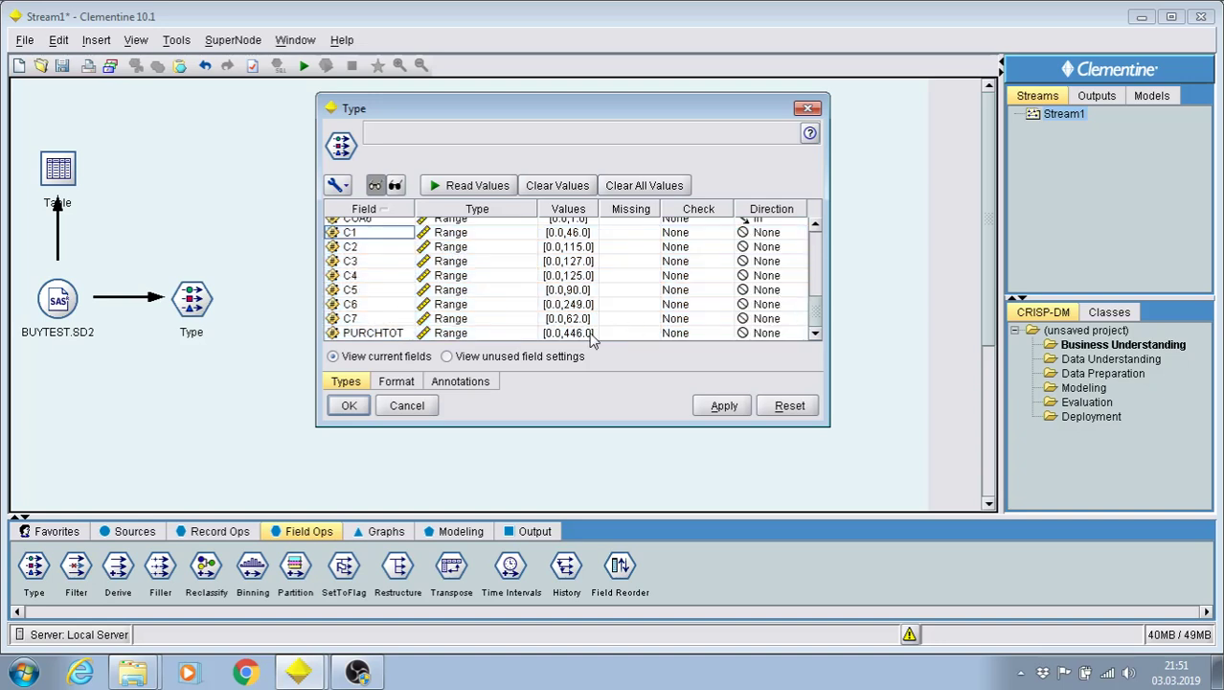
Change the type of the RESPOND, MARRIED and OWNHOME fields to Flag.
scroll(561, 319, "up", 8)
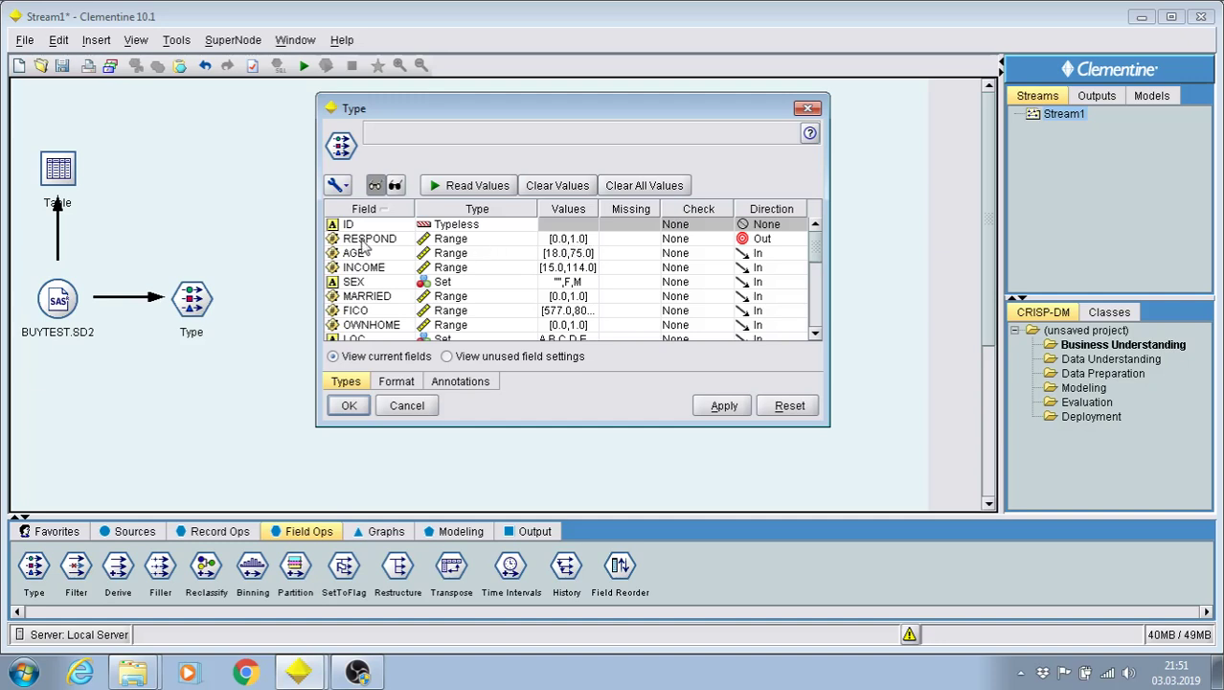
left_click(484, 238)
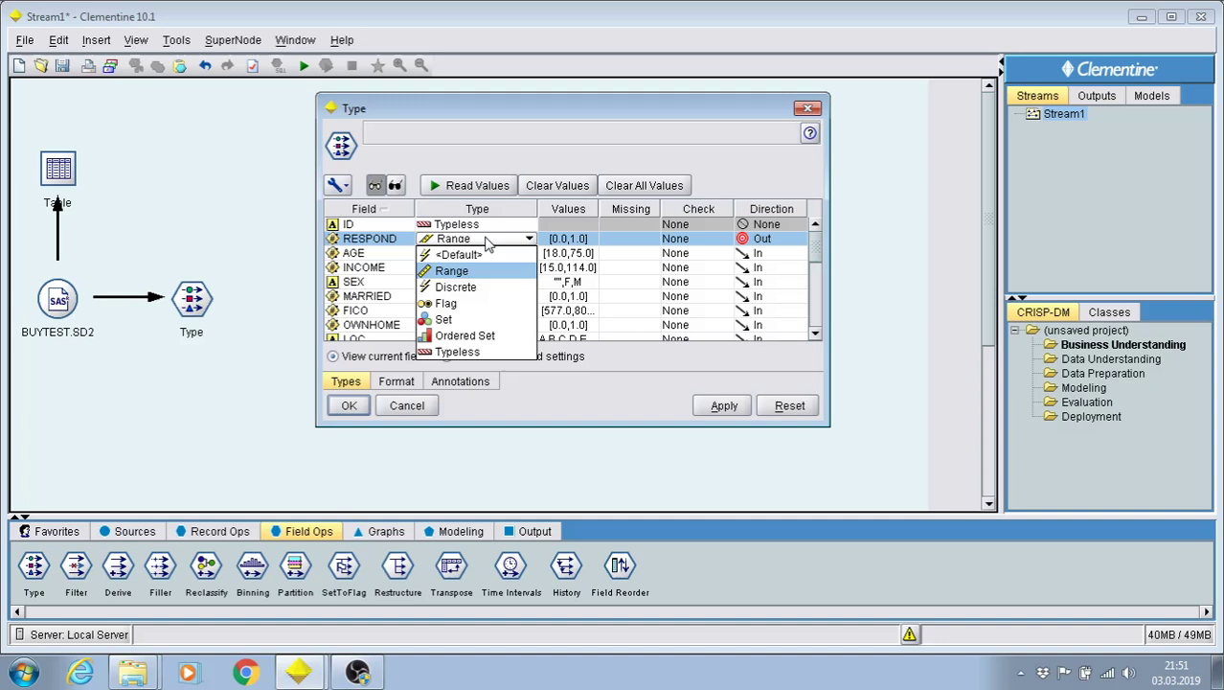
left_click(458, 305)
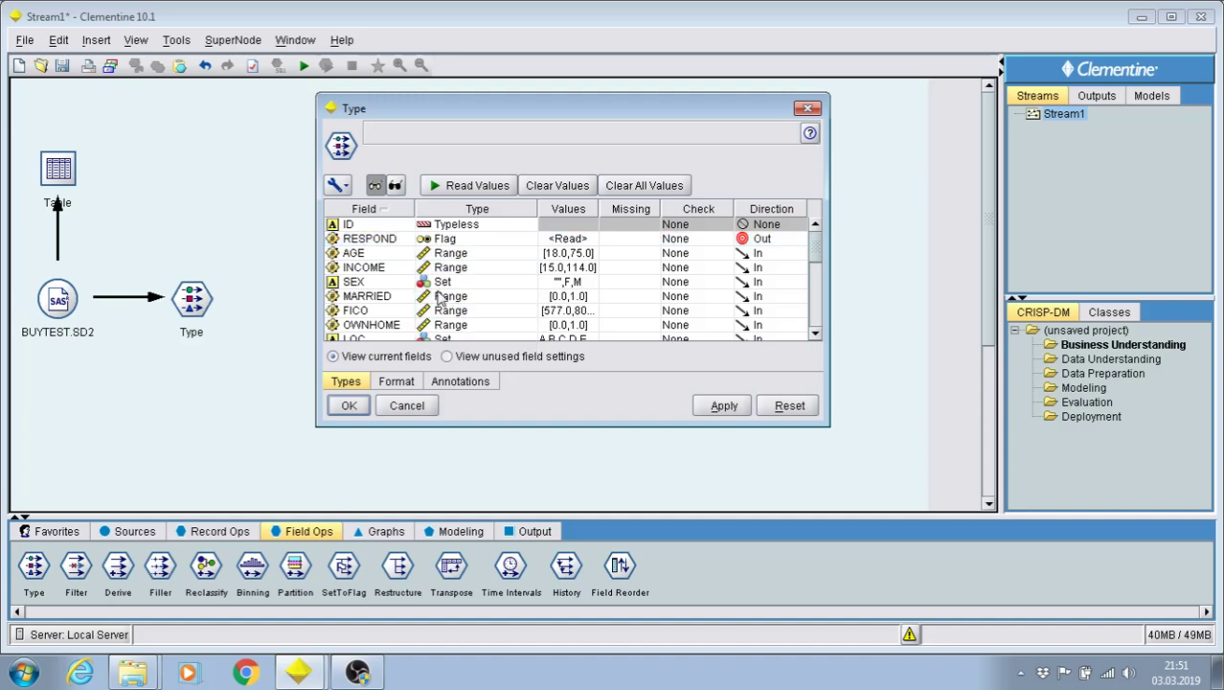
left_click(456, 299)
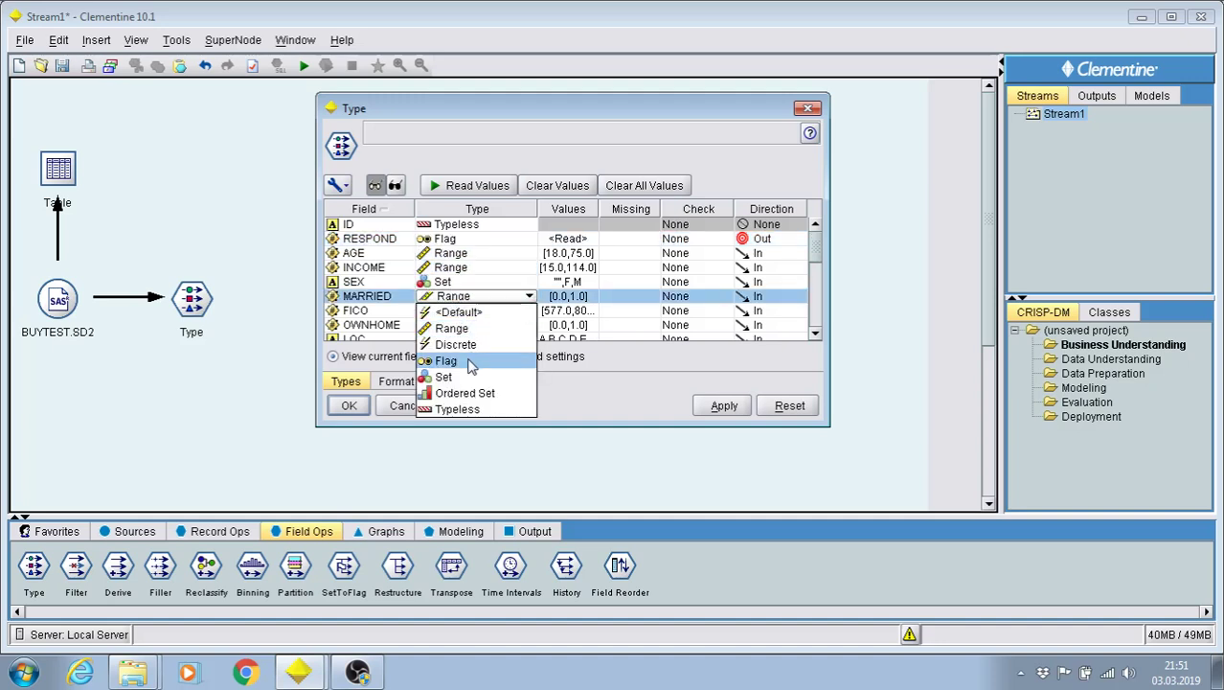
left_click(469, 360)
scroll(476, 317, "down", 1)
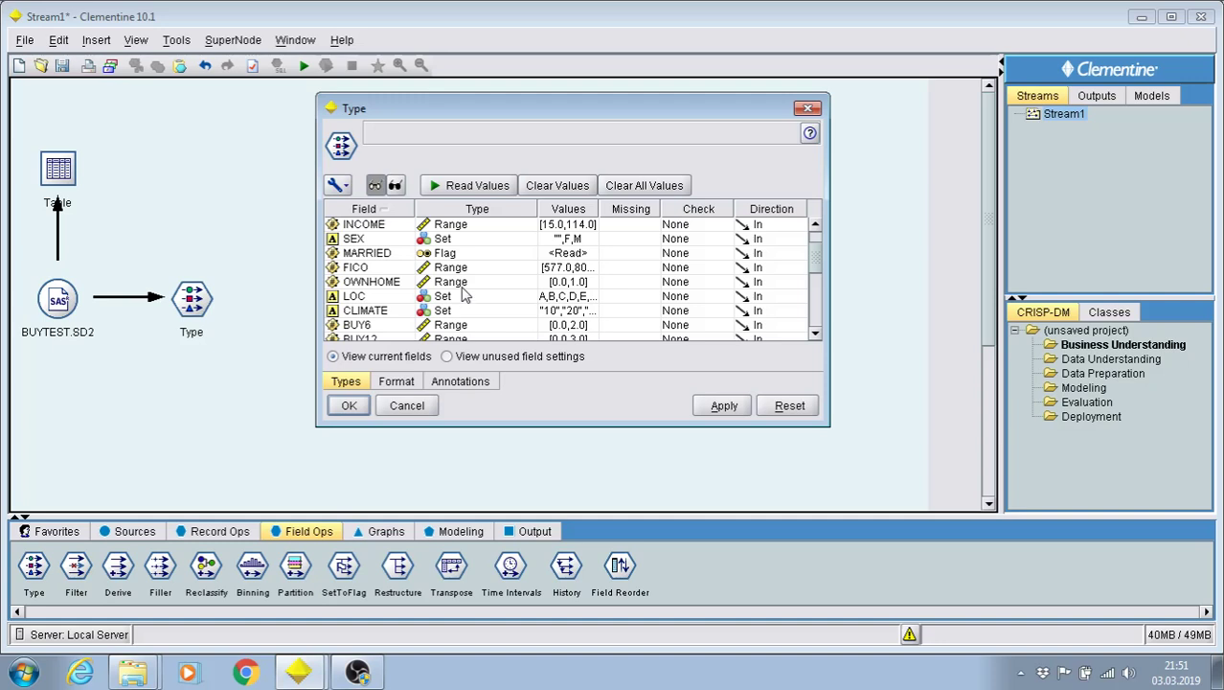
left_click(465, 284)
left_click(465, 347)
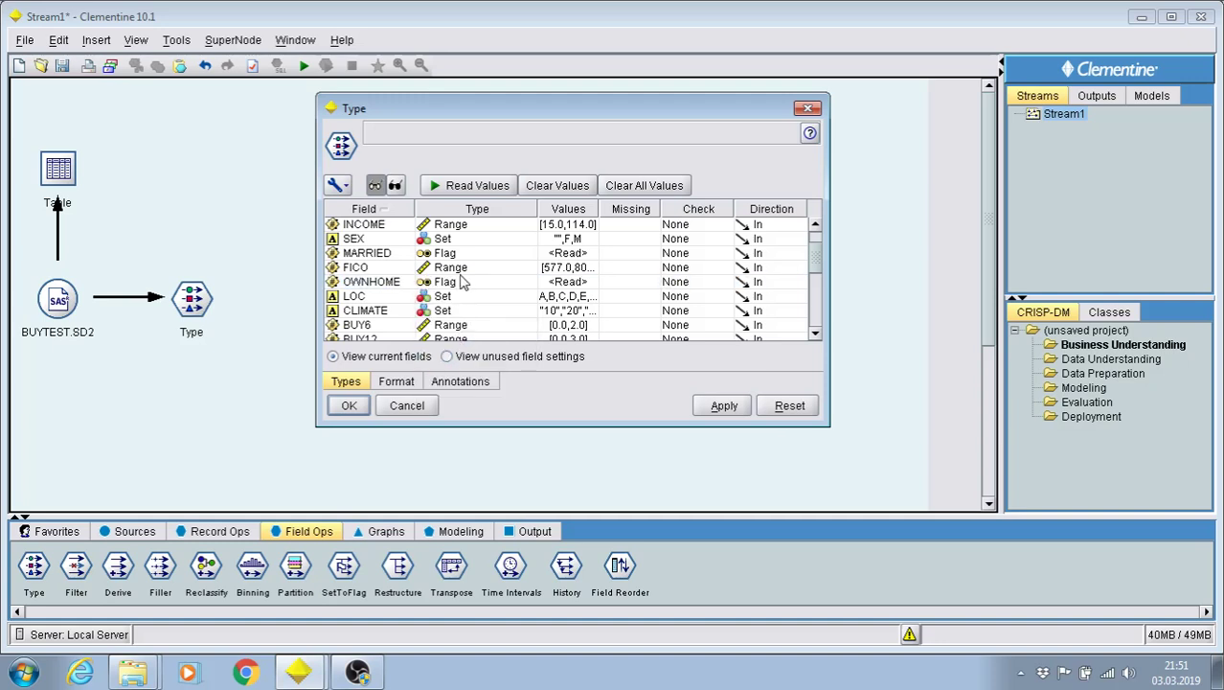
scroll(463, 279, "down", 1)
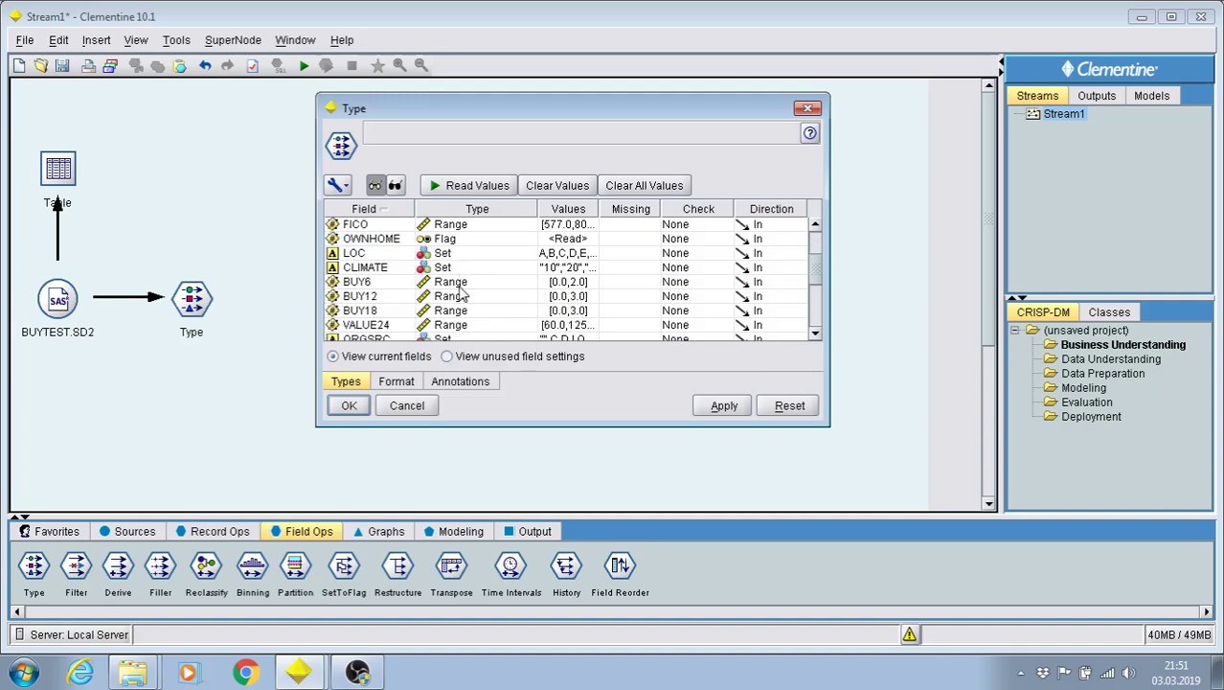
left_click(463, 282)
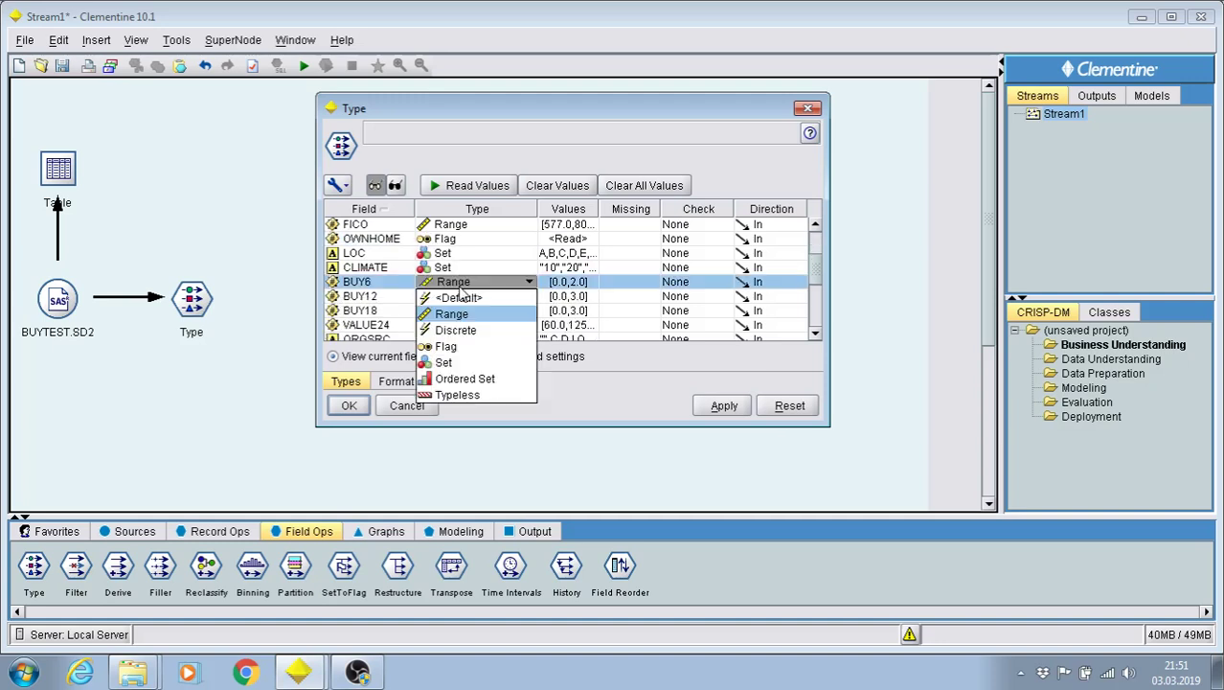
left_click(458, 348)
scroll(471, 284, "down", 1)
scroll(471, 284, "up", 2)
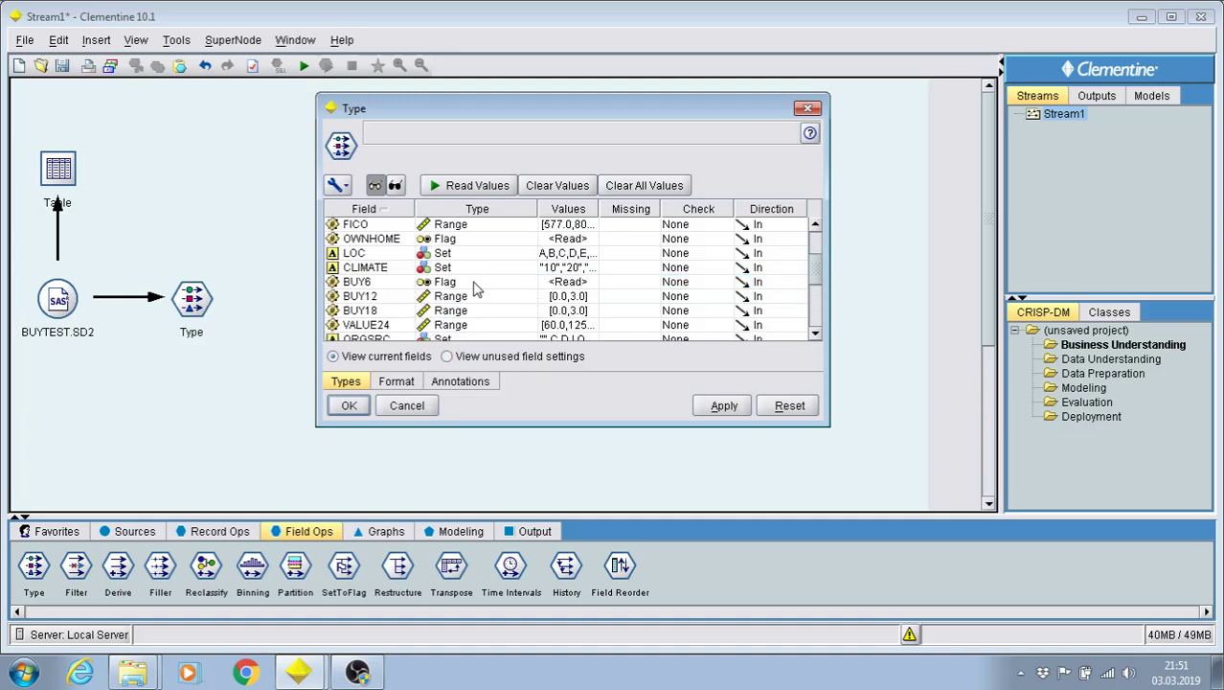
scroll(498, 316, "down", 1)
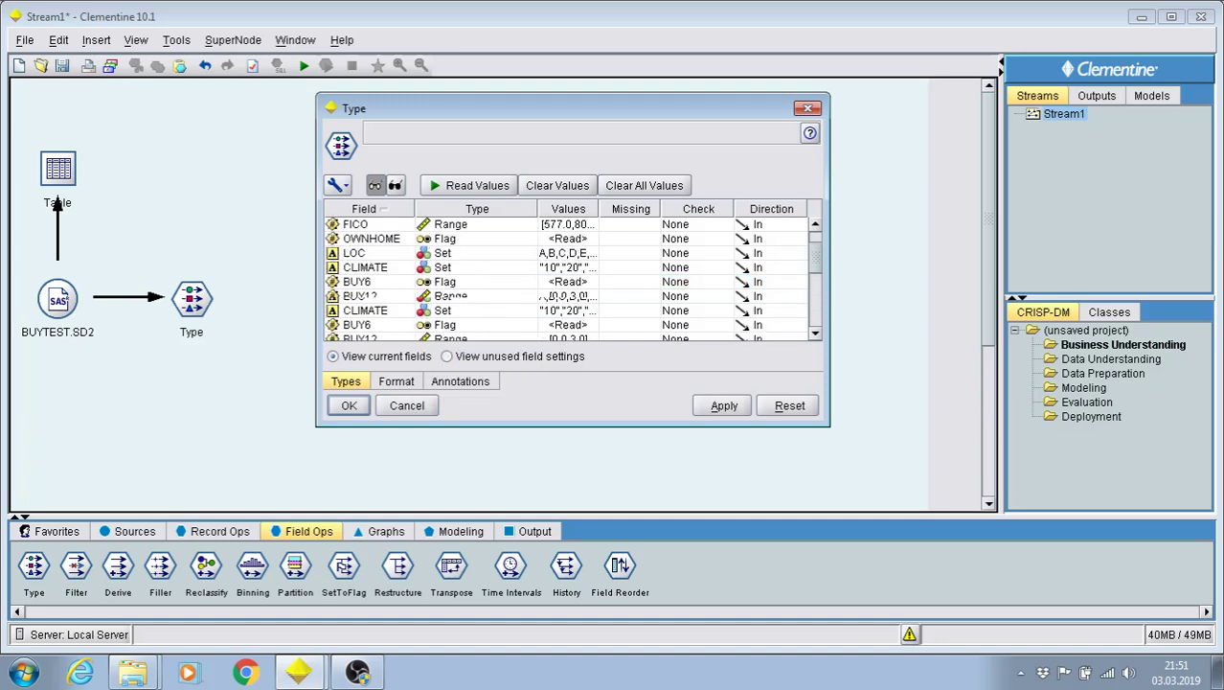
left_click(461, 284)
left_click(451, 314)
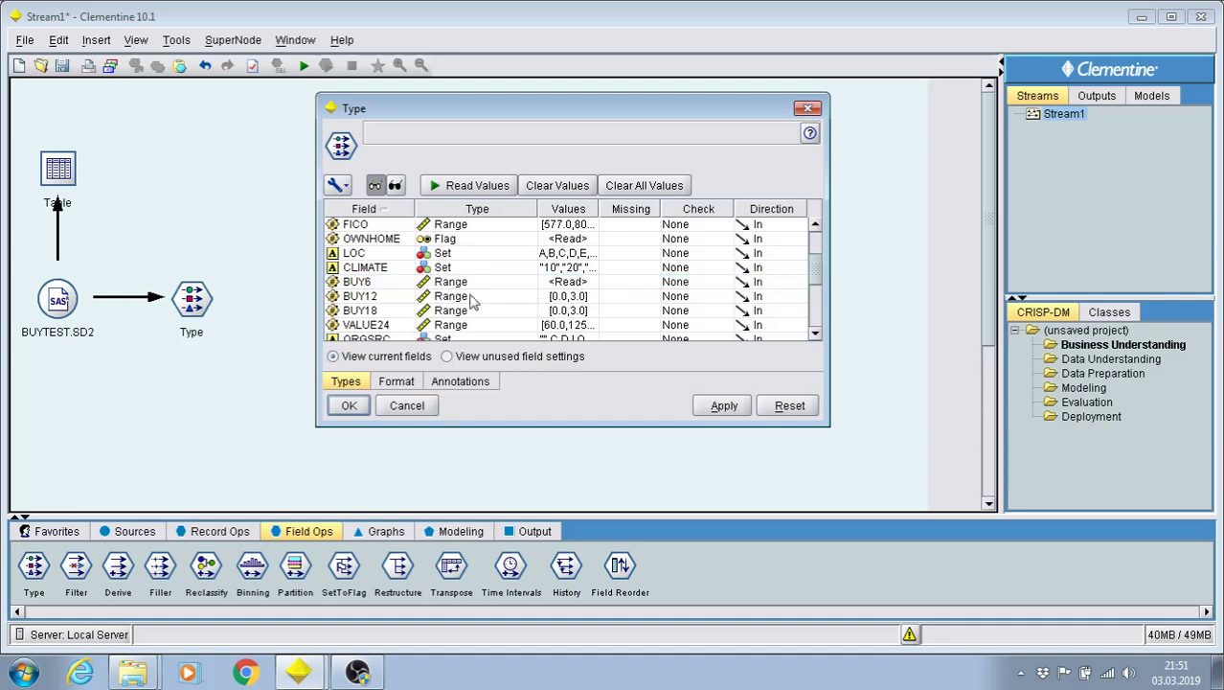
Change the type of the DISCBUY, RETURN24 and COA6 fields to Flag.
scroll(484, 290, "down", 1)
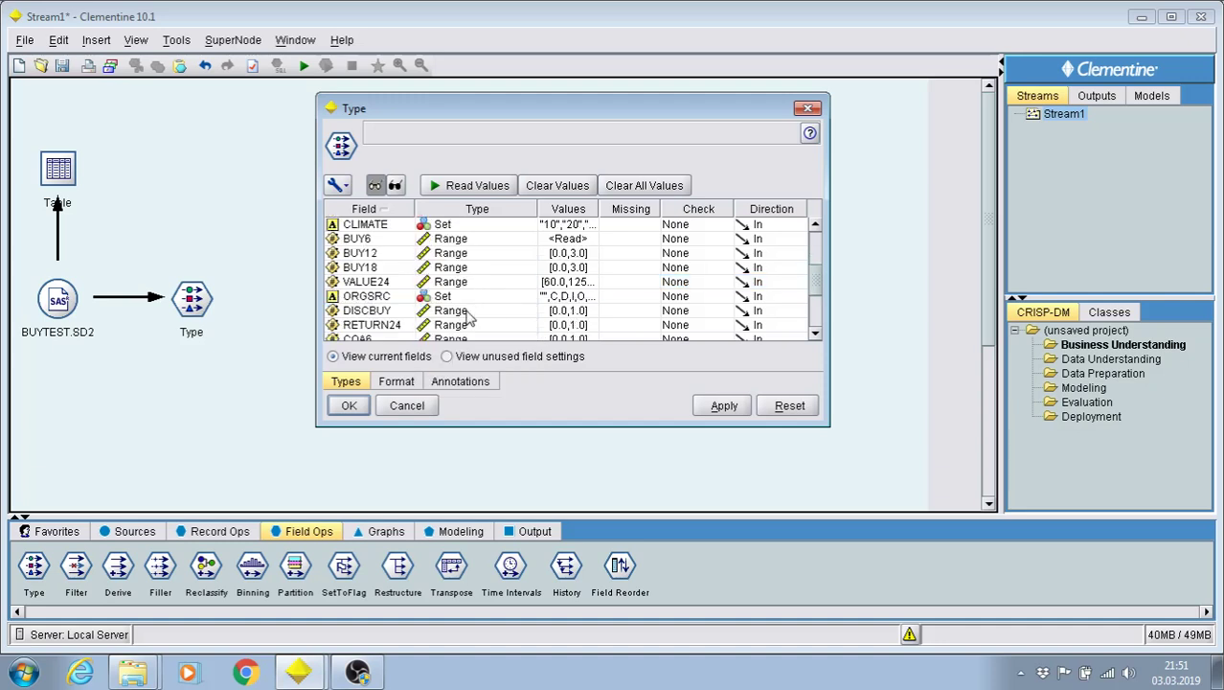
left_click(485, 316)
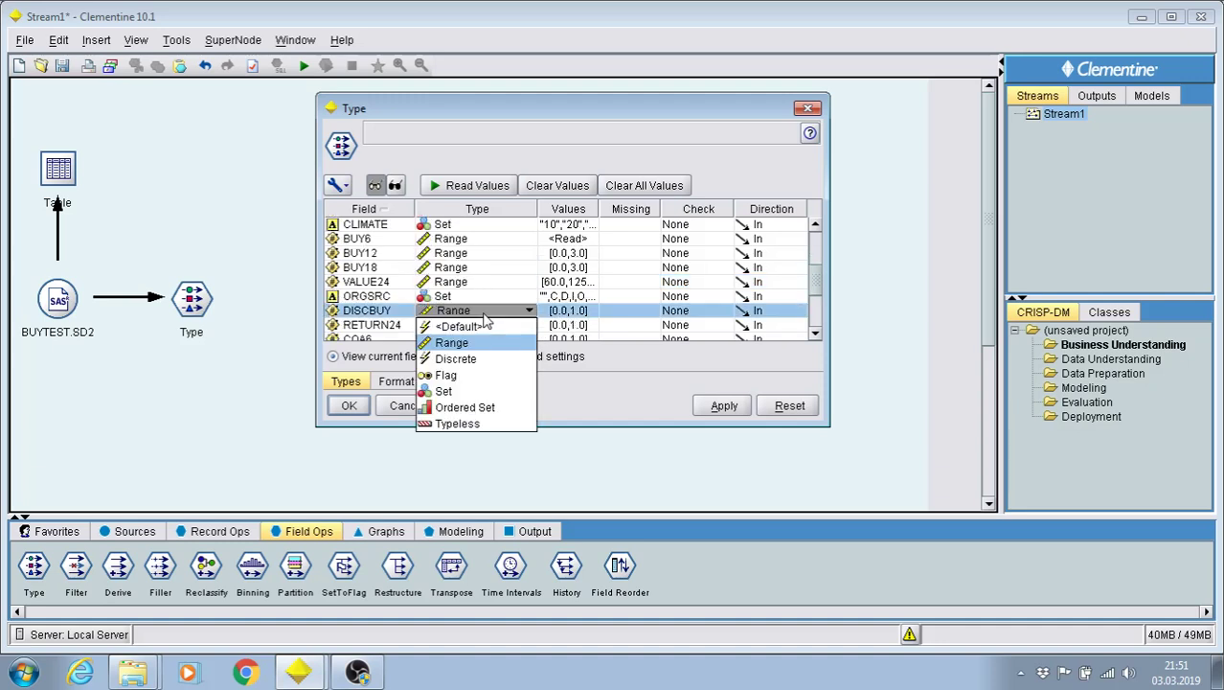
left_click(472, 376)
scroll(493, 305, "down", 1)
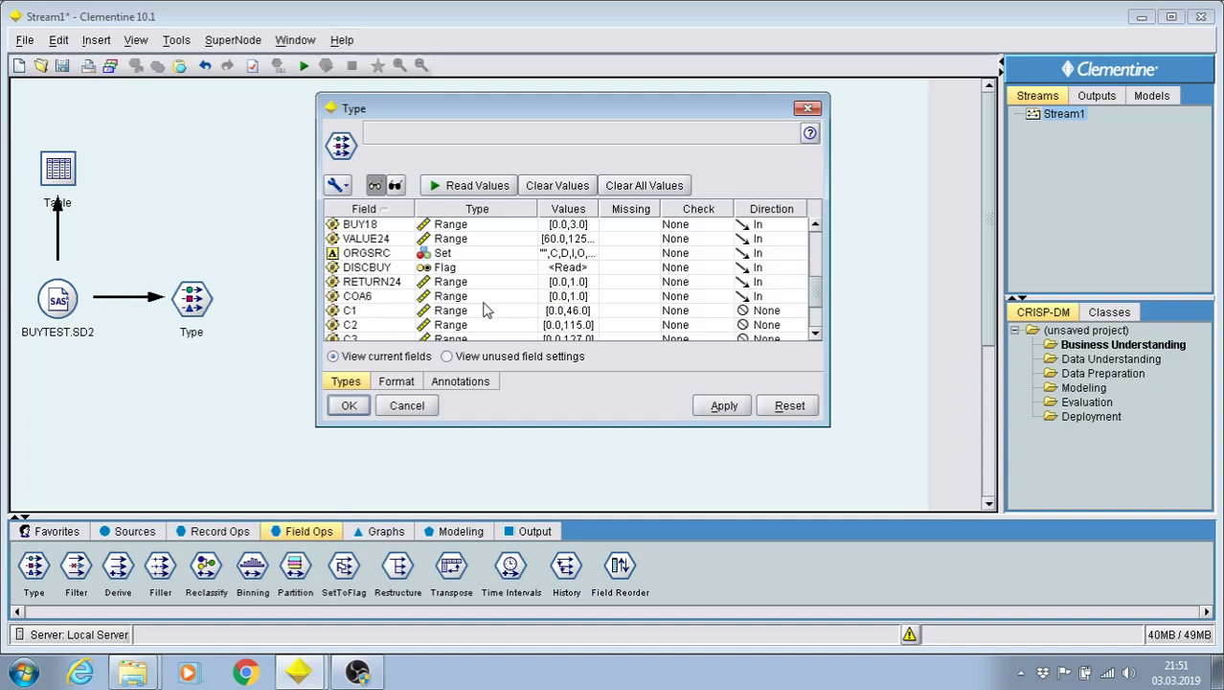
left_click(472, 282)
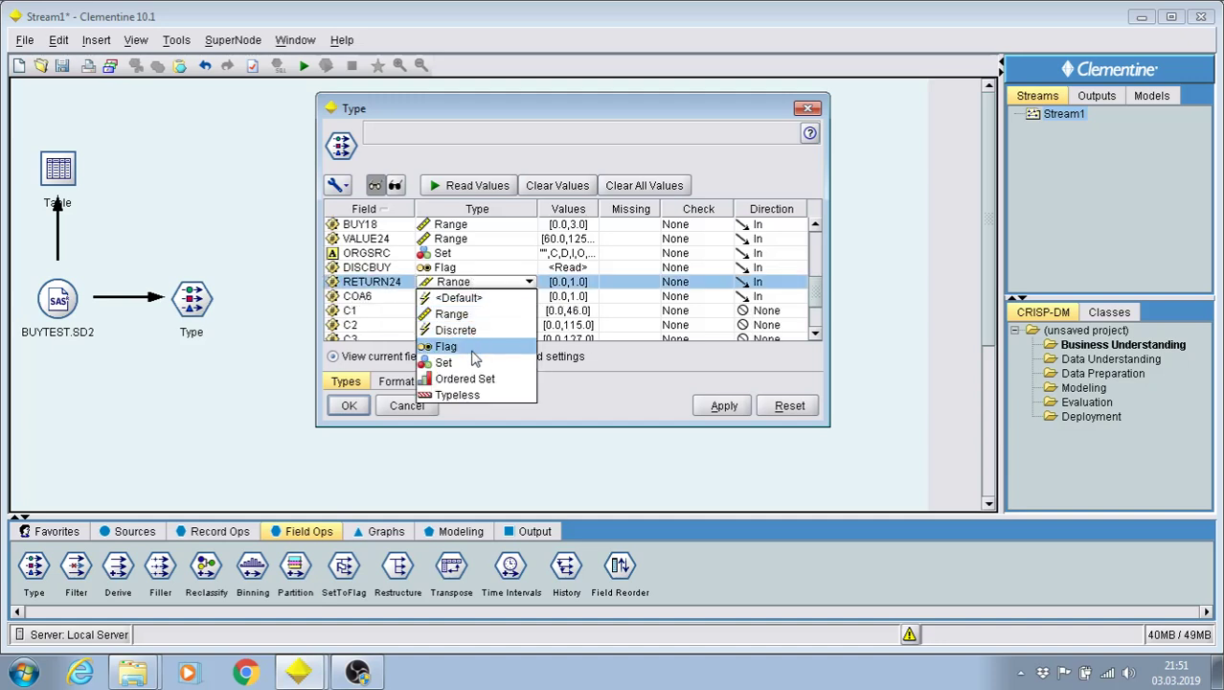
left_click(472, 348)
left_click(472, 297)
left_click(464, 362)
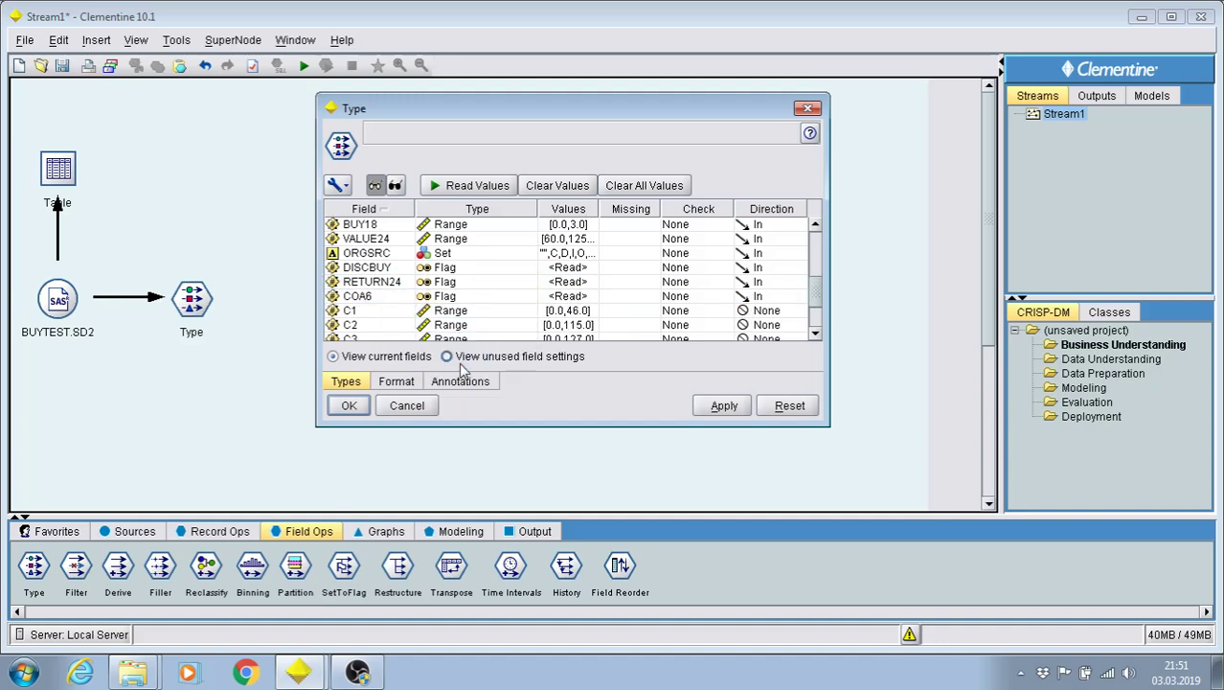
Read the field values again for the changed types, then apply and accept the Type node's settings.
left_click(469, 188)
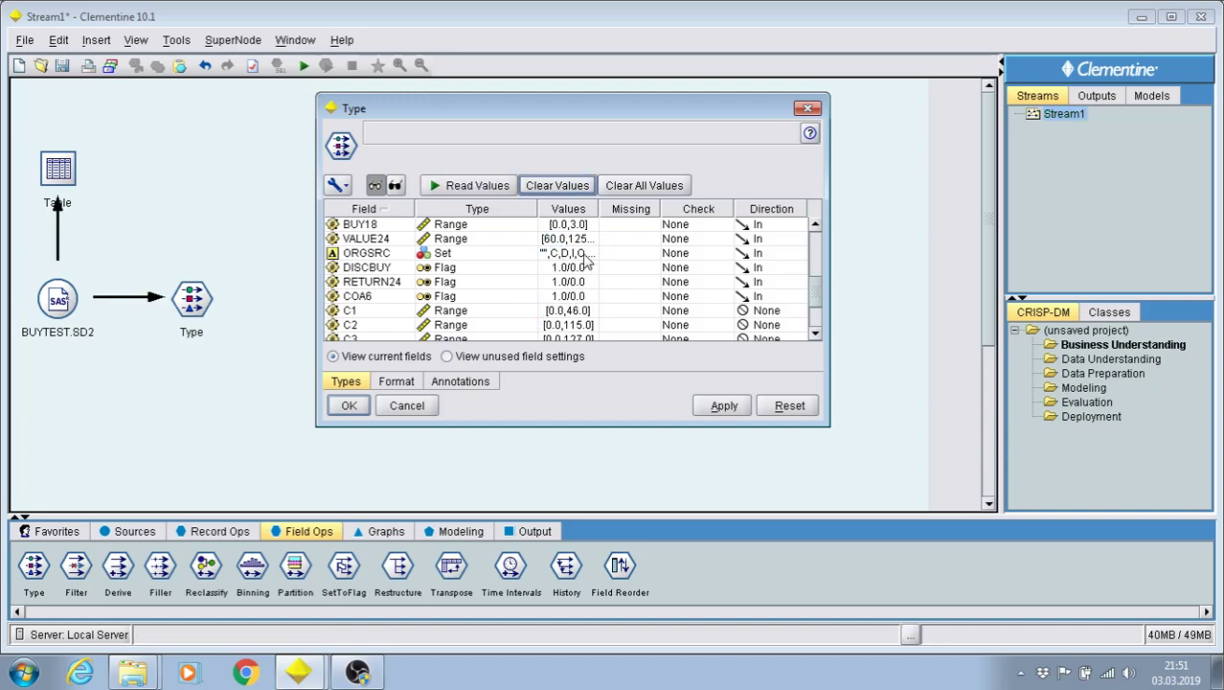
scroll(559, 289, "up", 5)
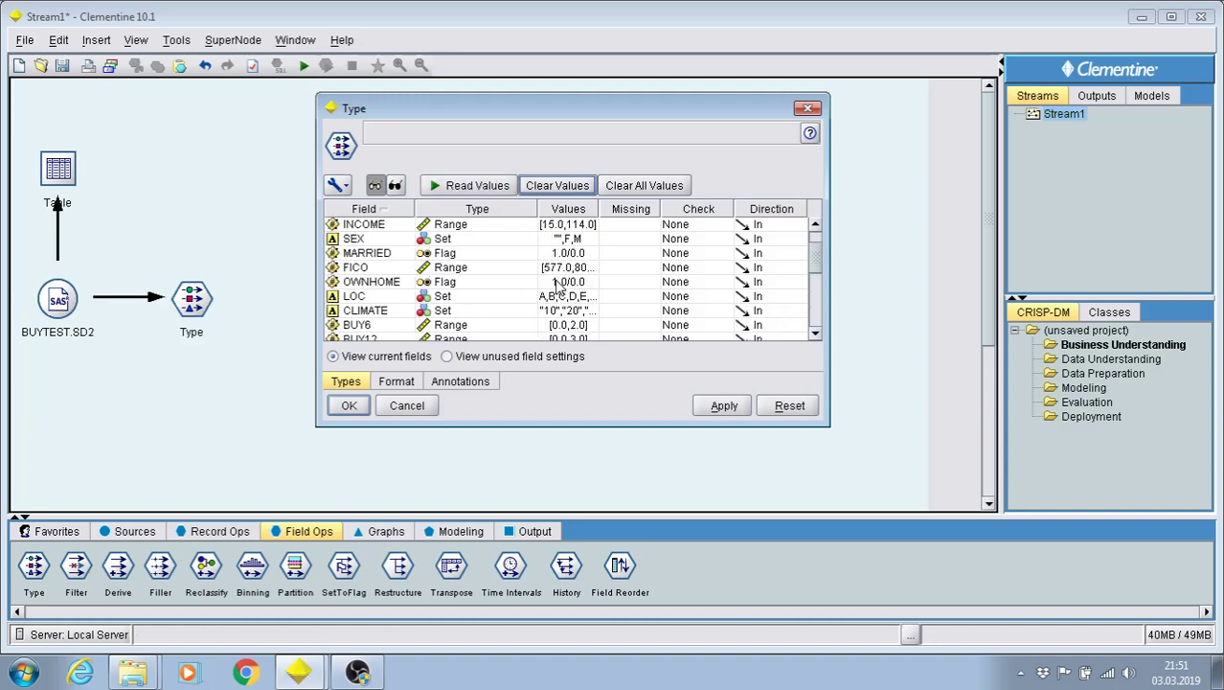
left_click(717, 412)
left_click(348, 405)
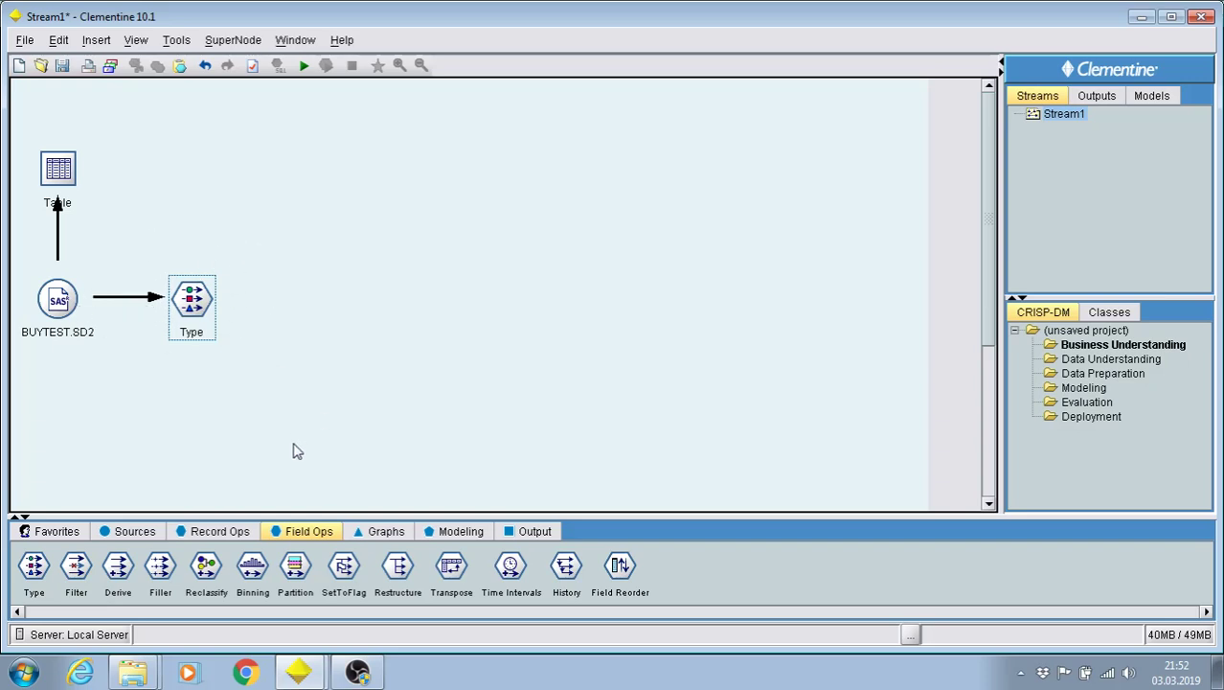
left_click(485, 533)
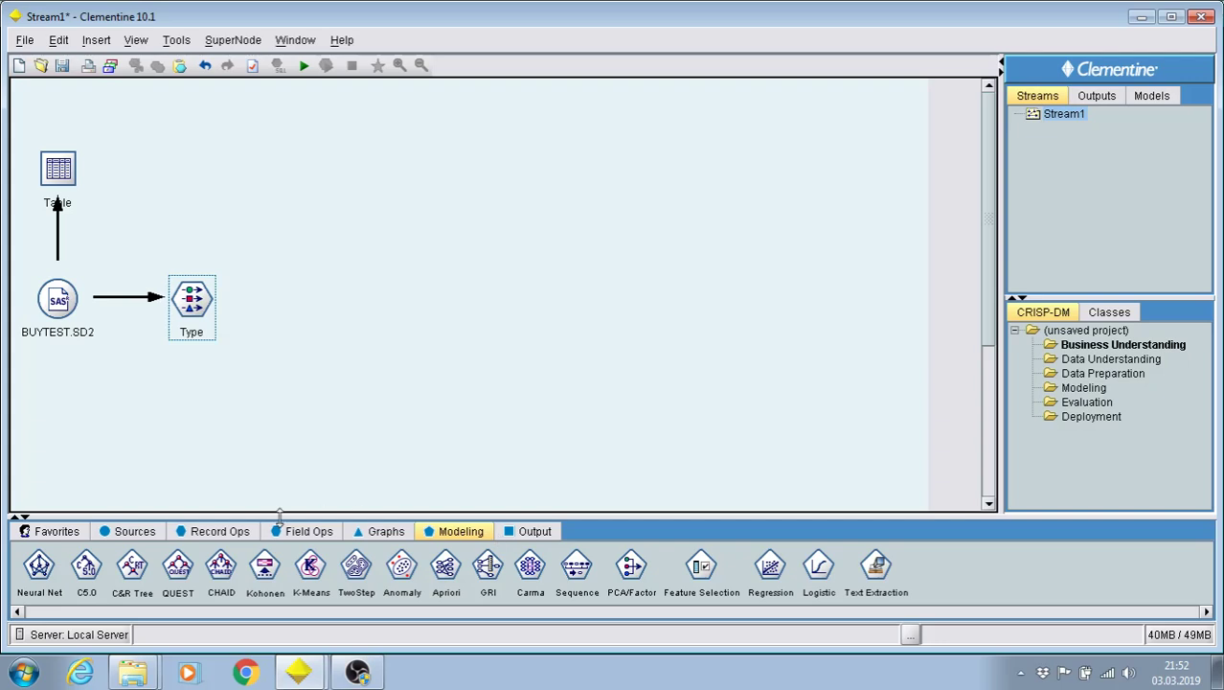
left_click(223, 533)
left_click(131, 537)
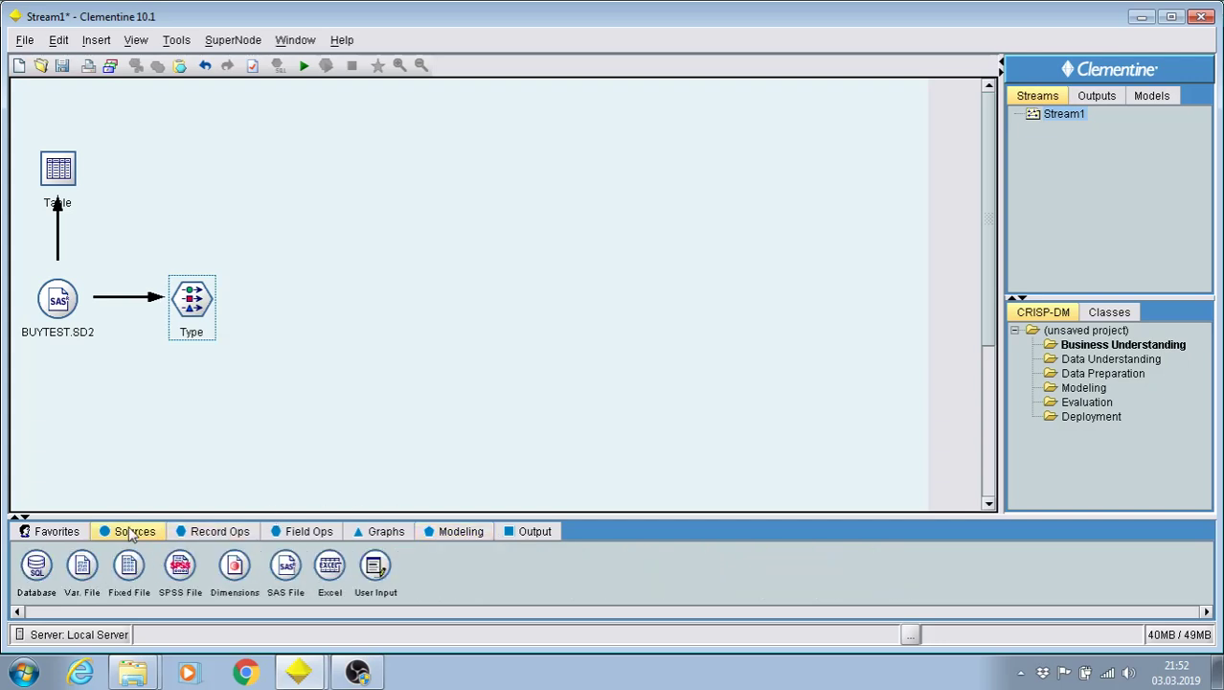
left_click(326, 540)
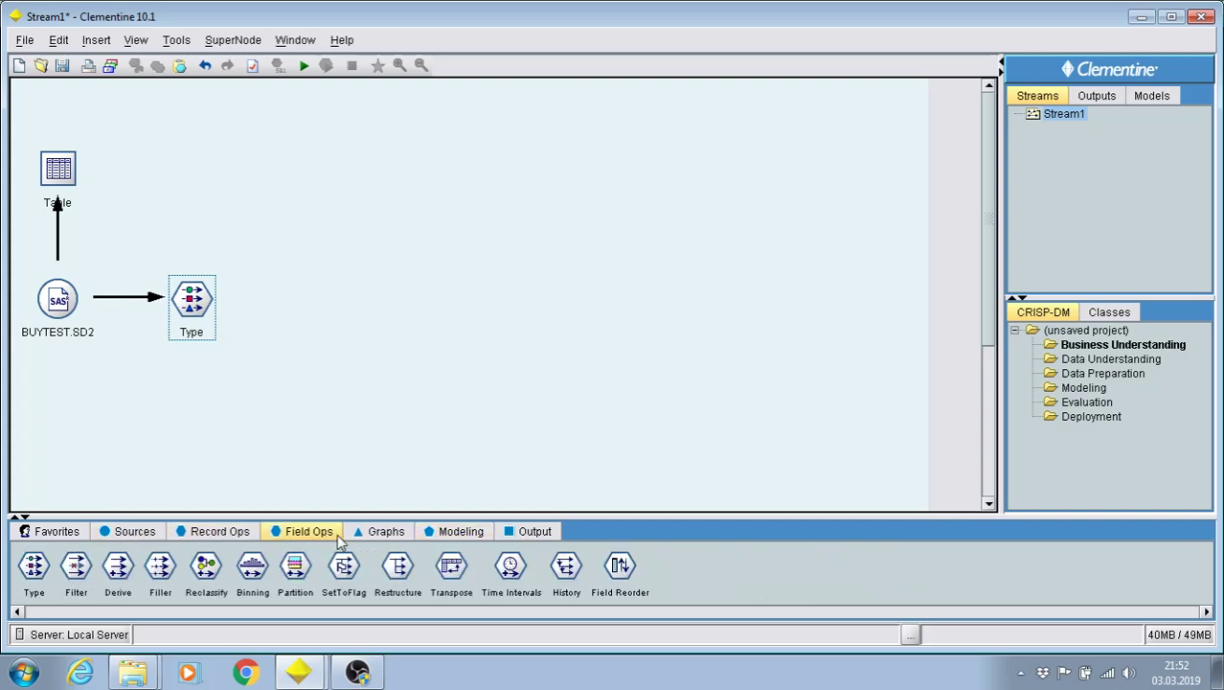
Add a Distribution graph node above the Type node and connect the Type node to it.
left_click(384, 538)
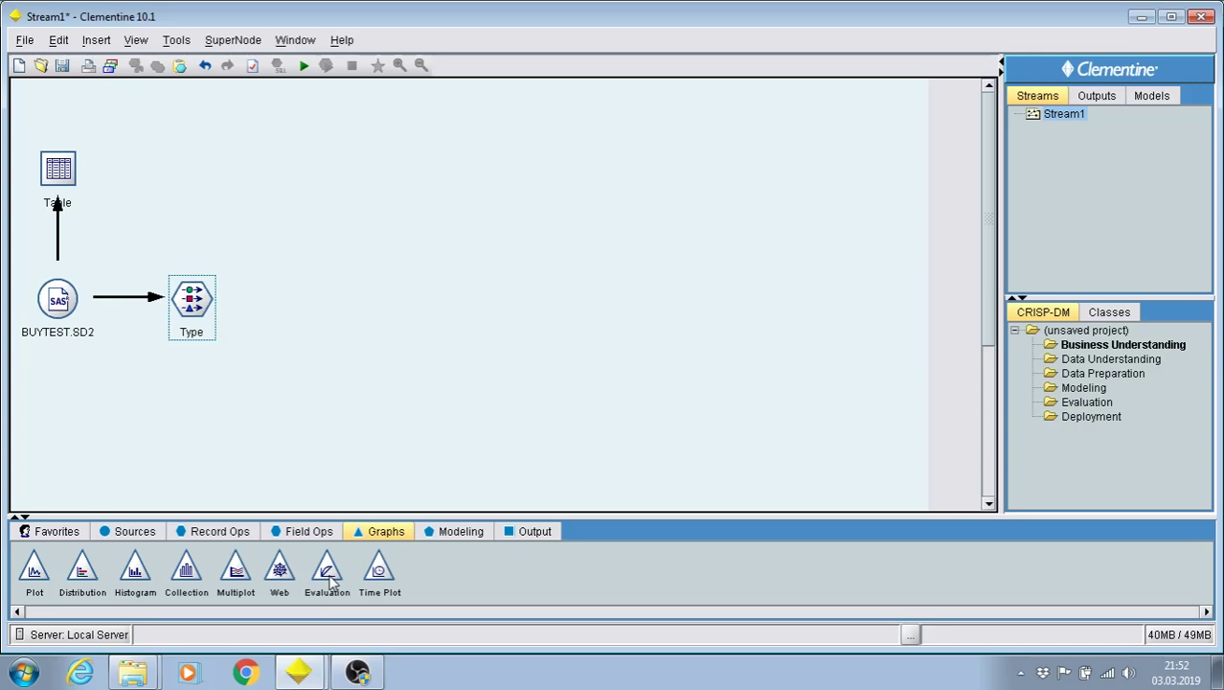
left_click(83, 570)
left_click(205, 186)
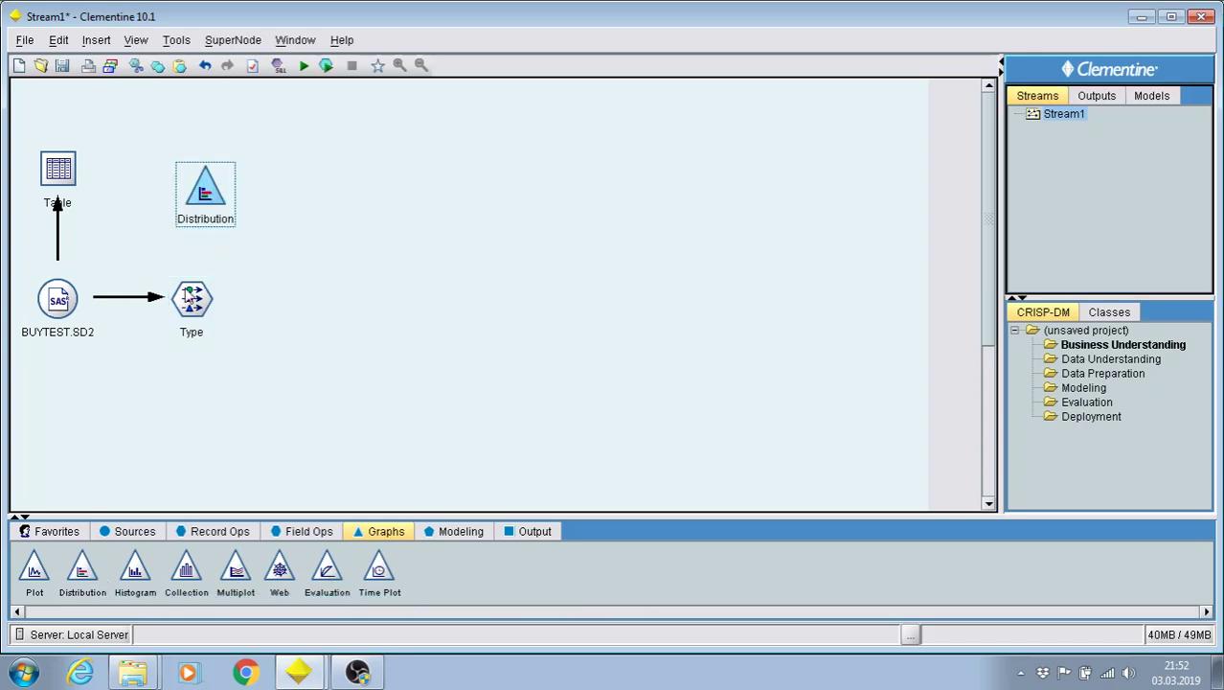
right_click(190, 297)
left_click(218, 307)
left_click(216, 207)
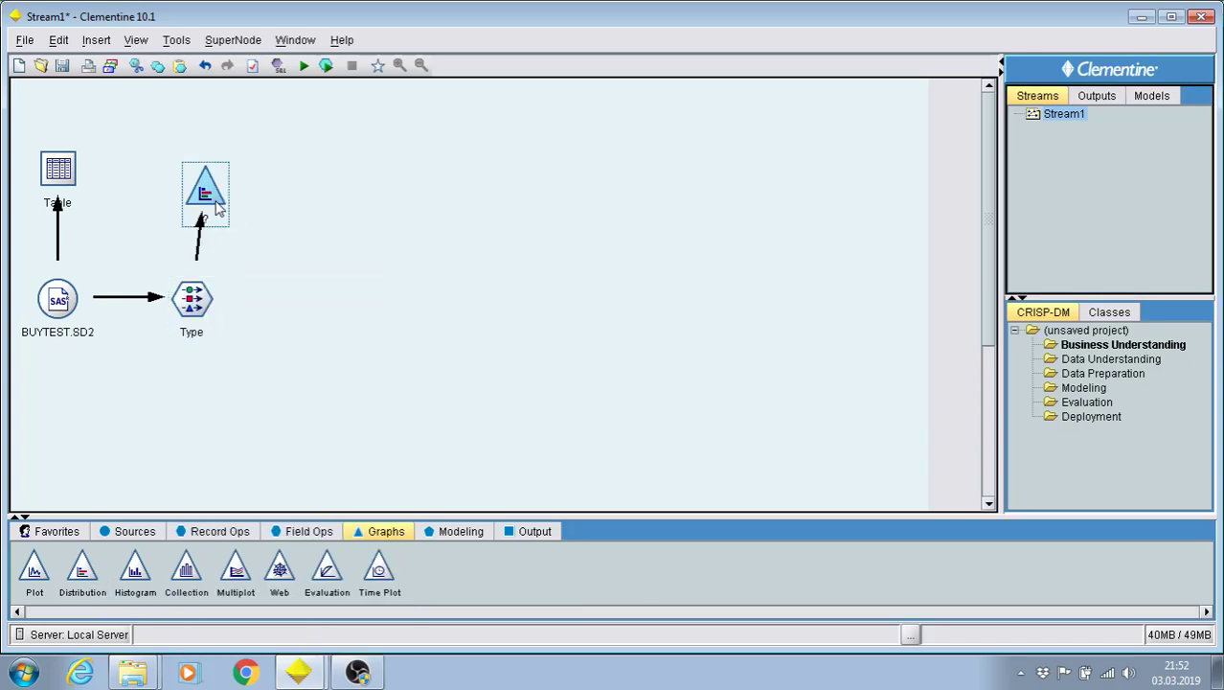
Set RESPOND as the Distribution node's field, execute it, view the resulting graph enlarged and close it.
double_click(216, 207)
left_click(318, 285)
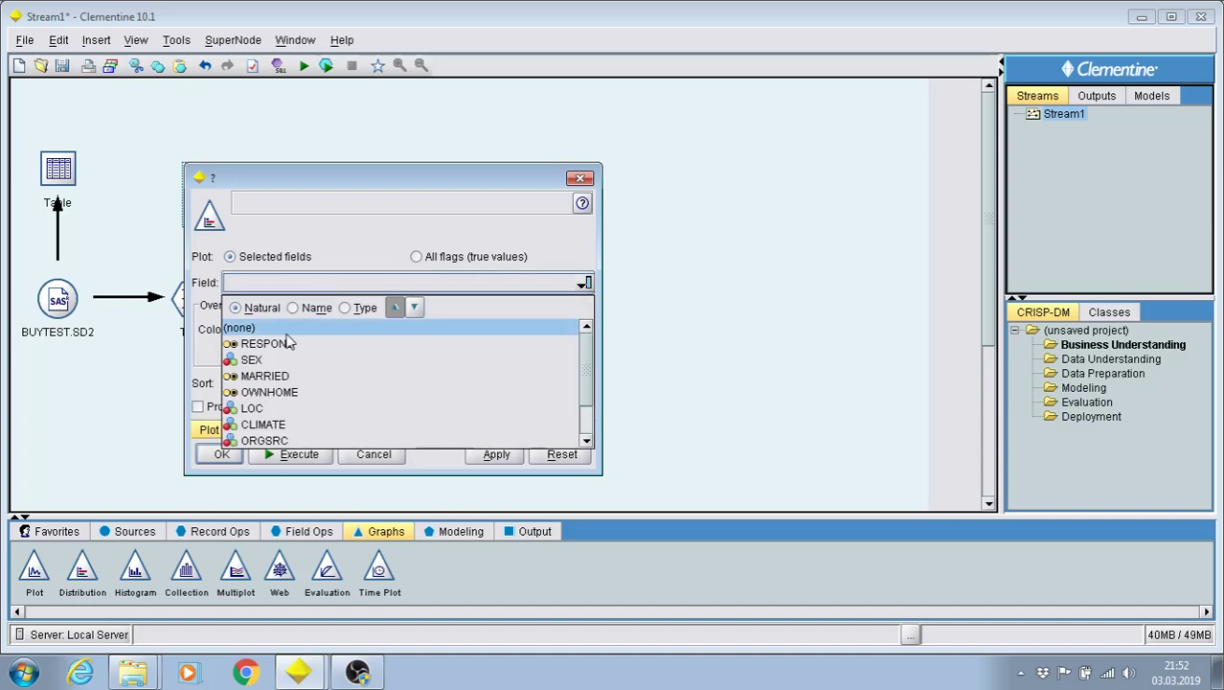
left_click(283, 343)
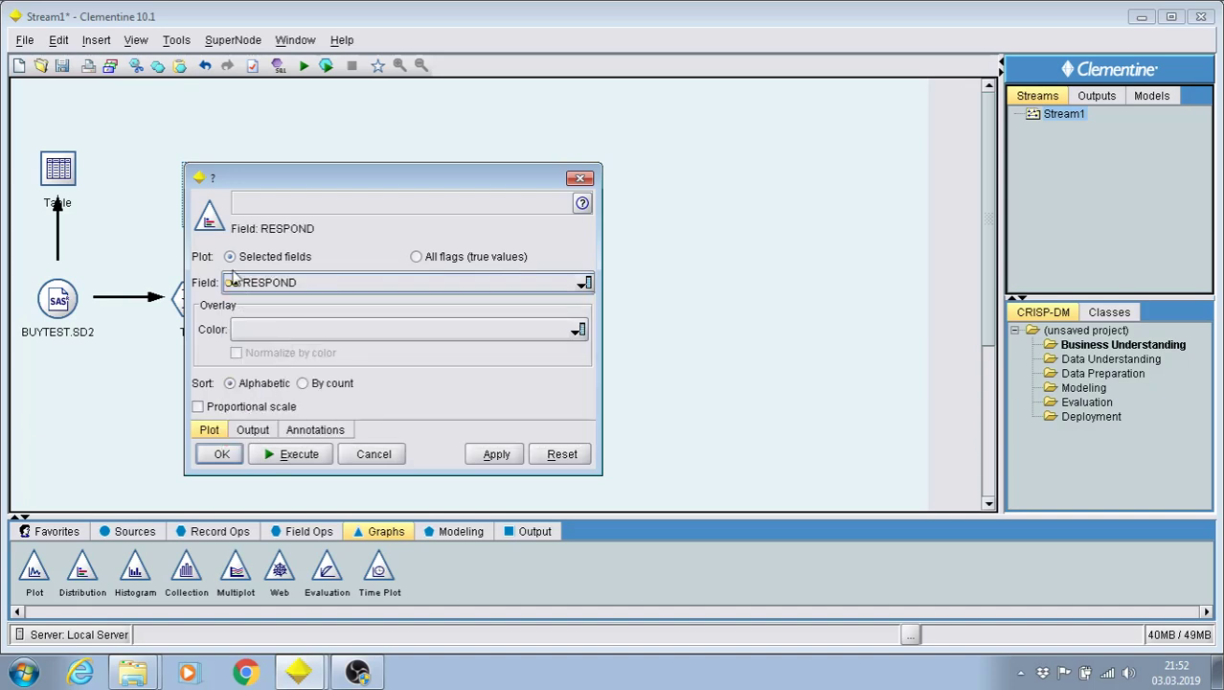
left_click(297, 454)
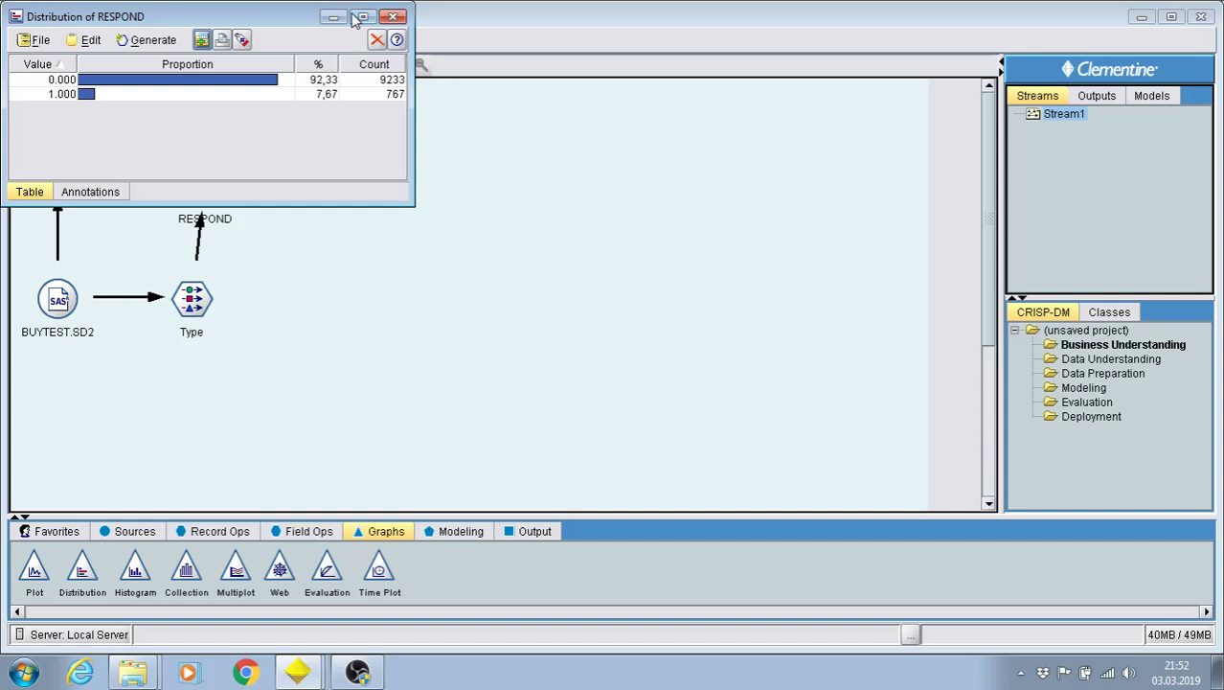
left_click(362, 17)
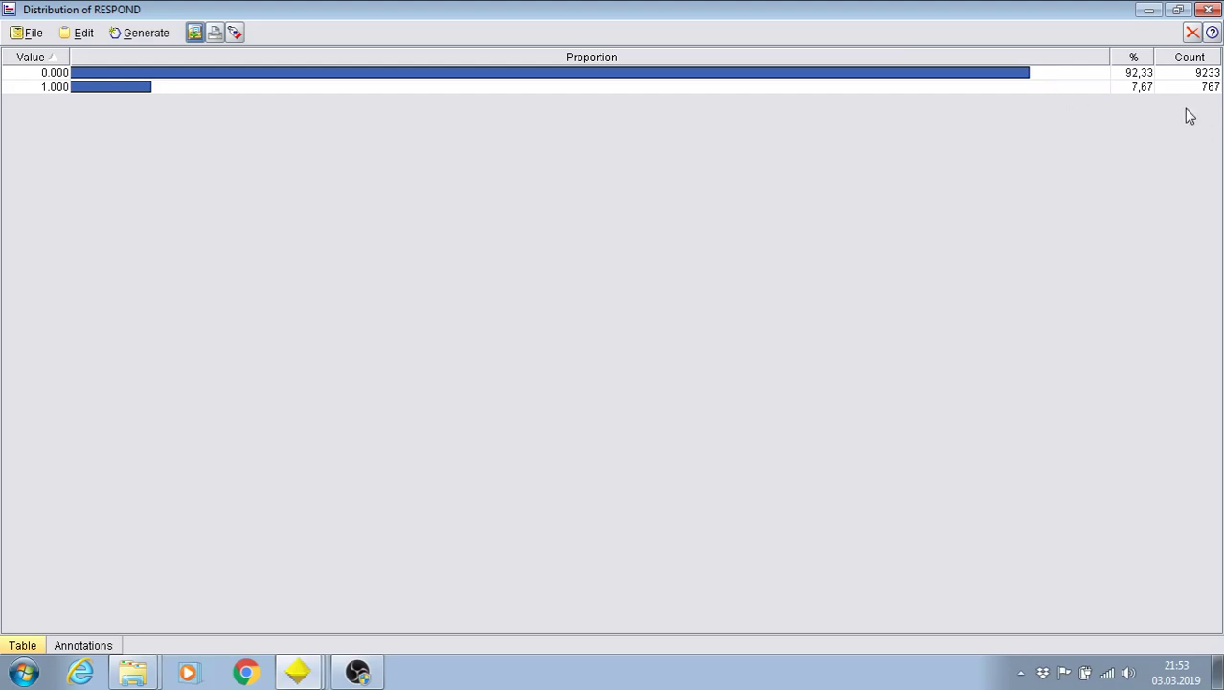
left_click(1193, 33)
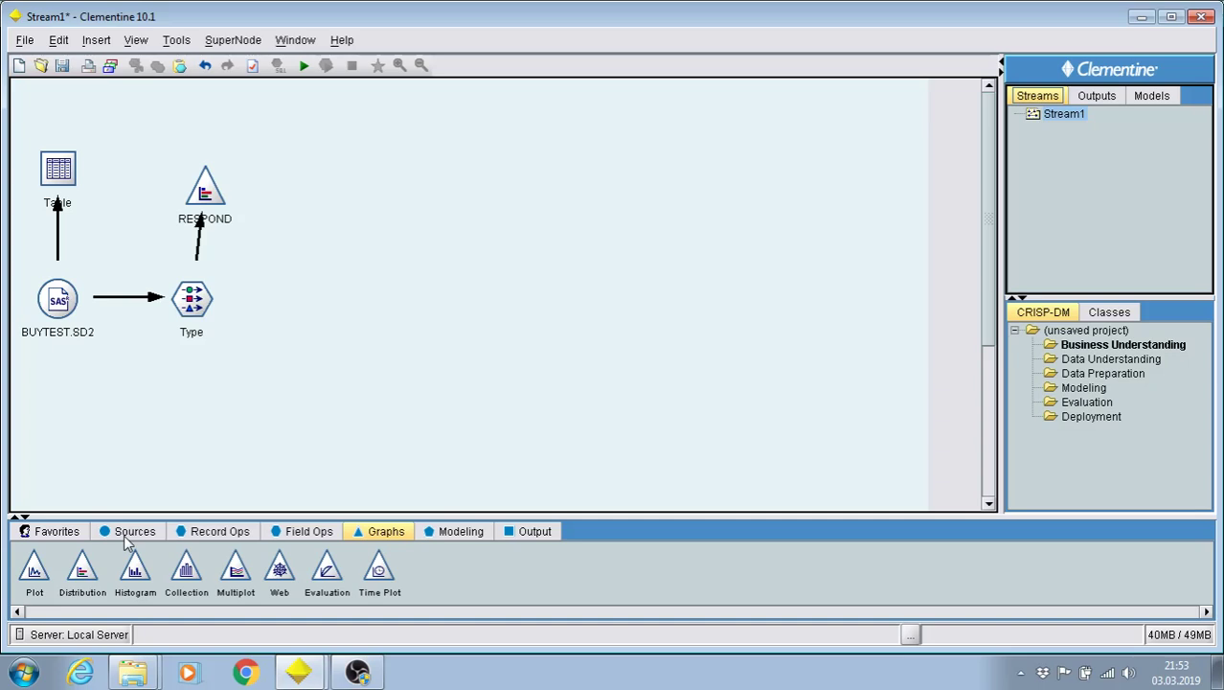
Add a Sample node beside the Type node and connect the Type node to it.
left_click(454, 537)
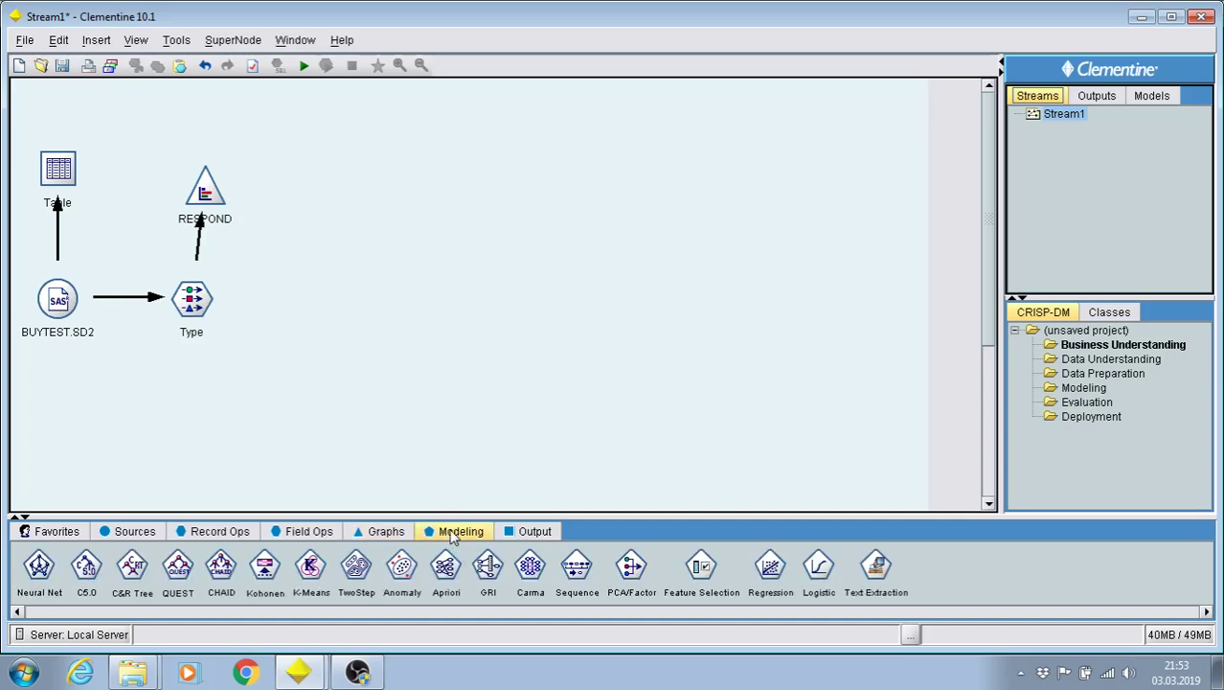
left_click(158, 534)
left_click(191, 537)
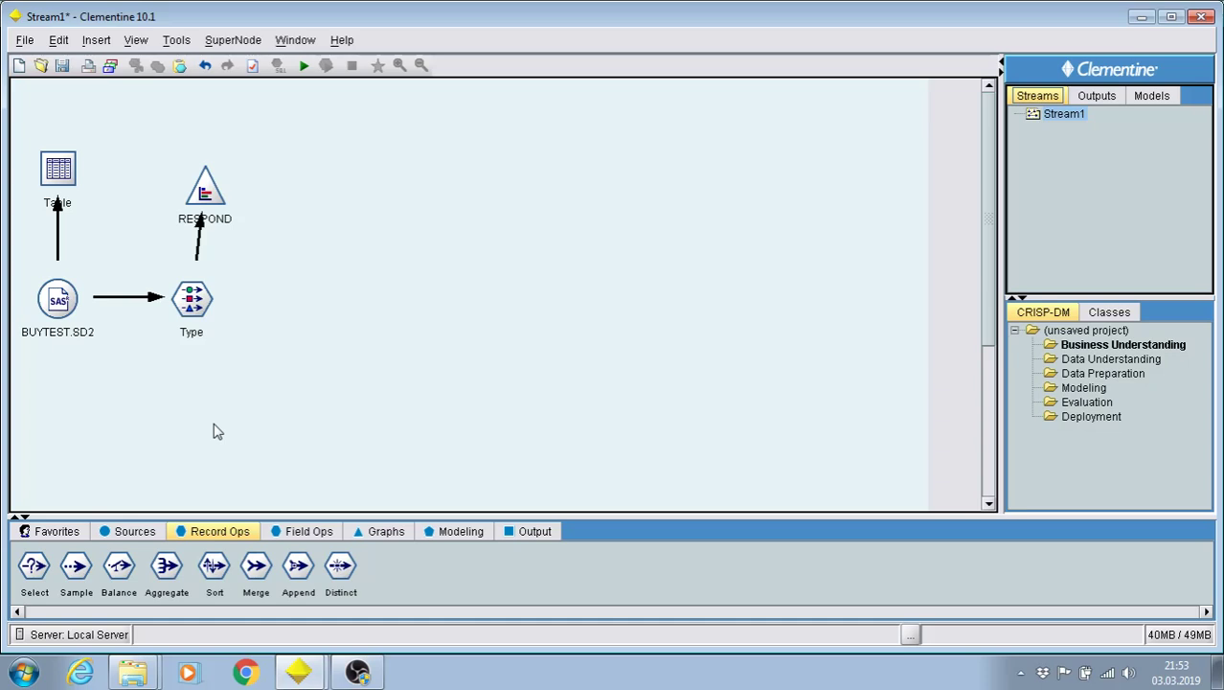
left_click_drag(74, 575, 134, 548)
left_click_drag(286, 293, 286, 295)
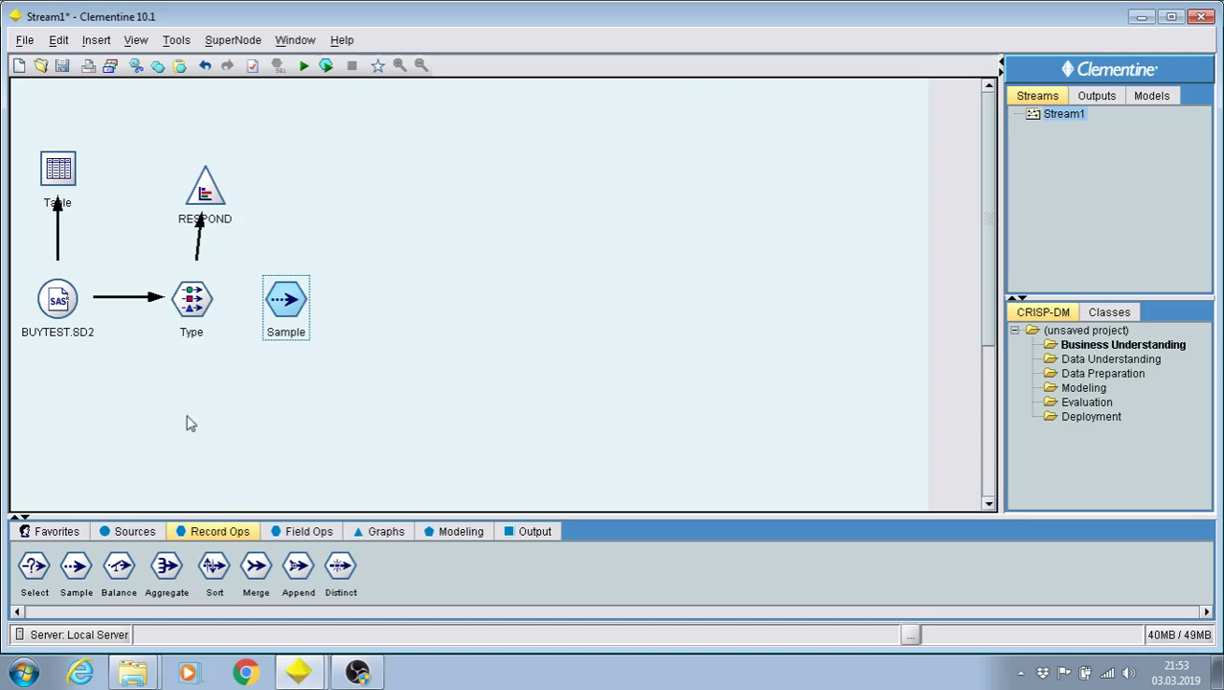
right_click(182, 307)
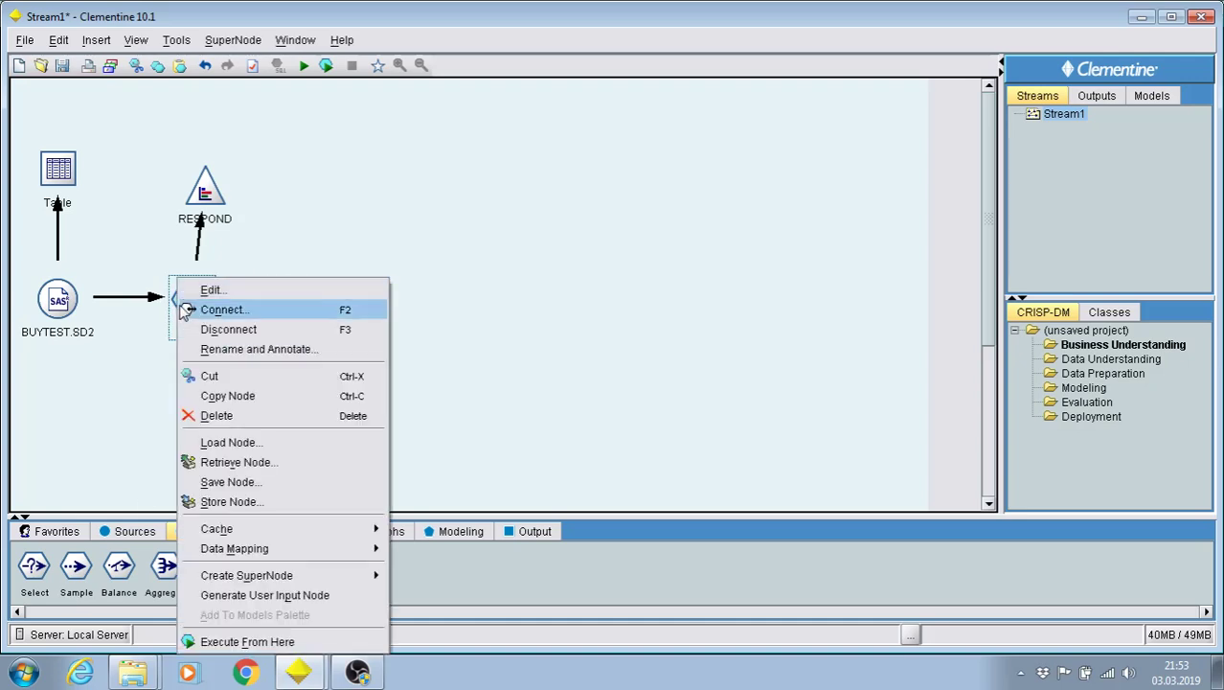
left_click(205, 309)
left_click(281, 309)
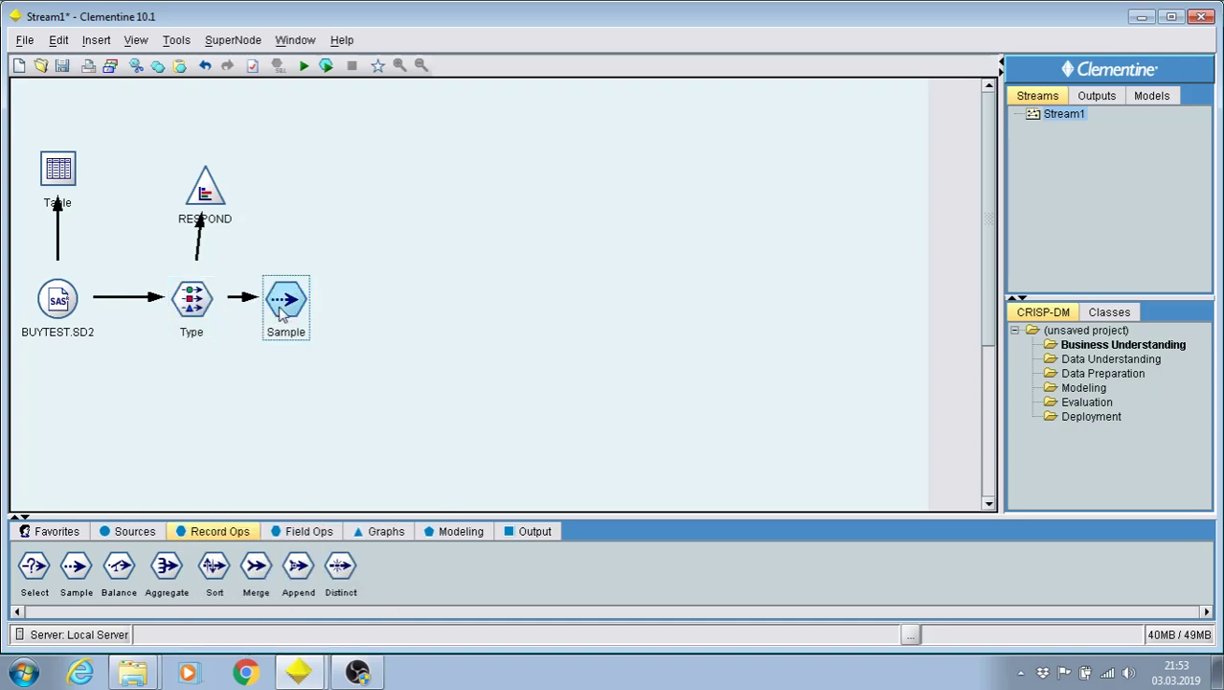
Configure the Sample node to include a random 70% of the records with a set random seed.
double_click(284, 302)
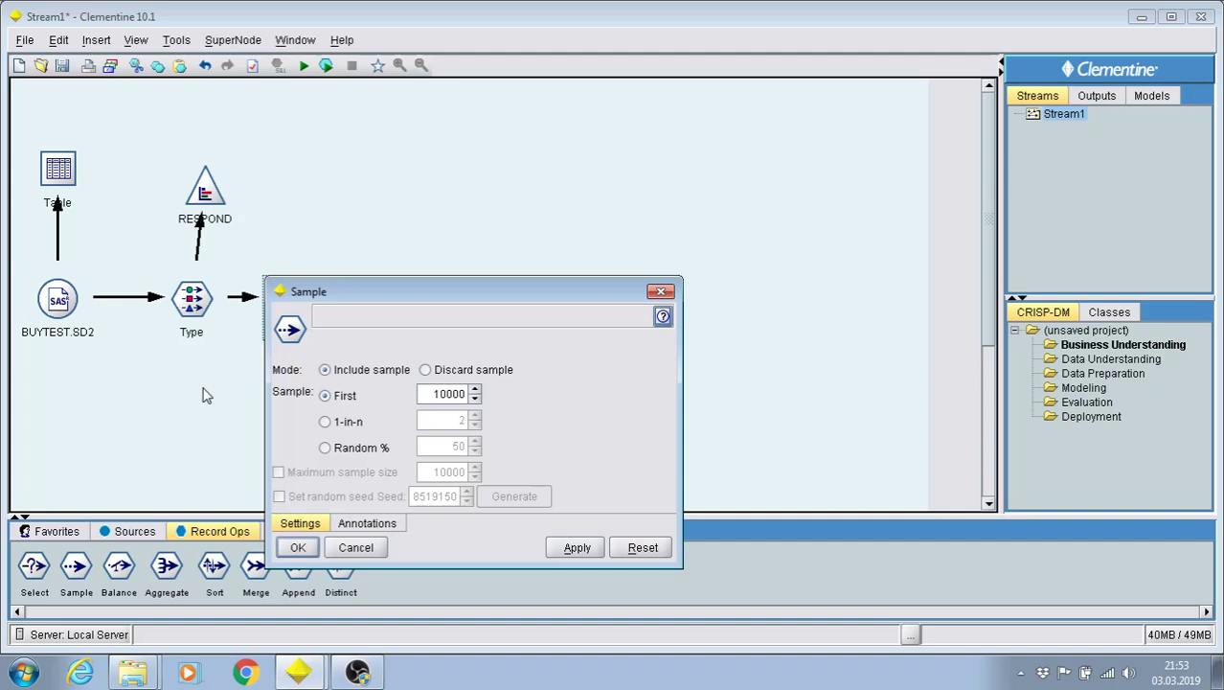
left_click(325, 448)
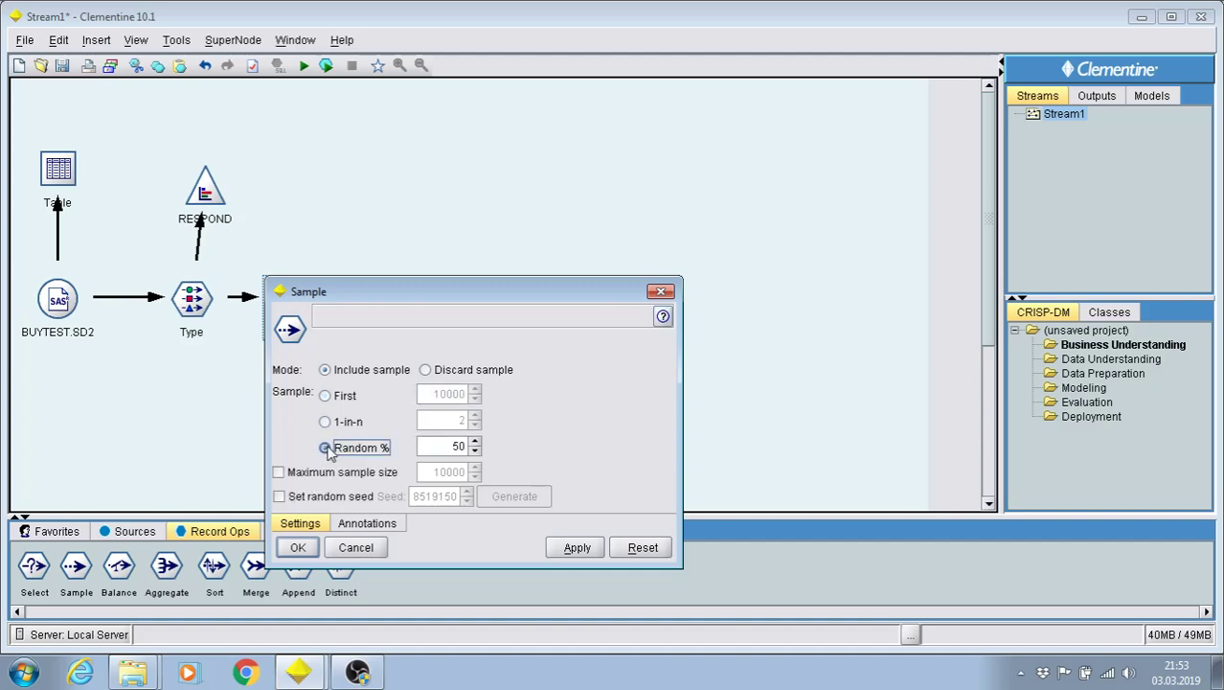
double_click(457, 449)
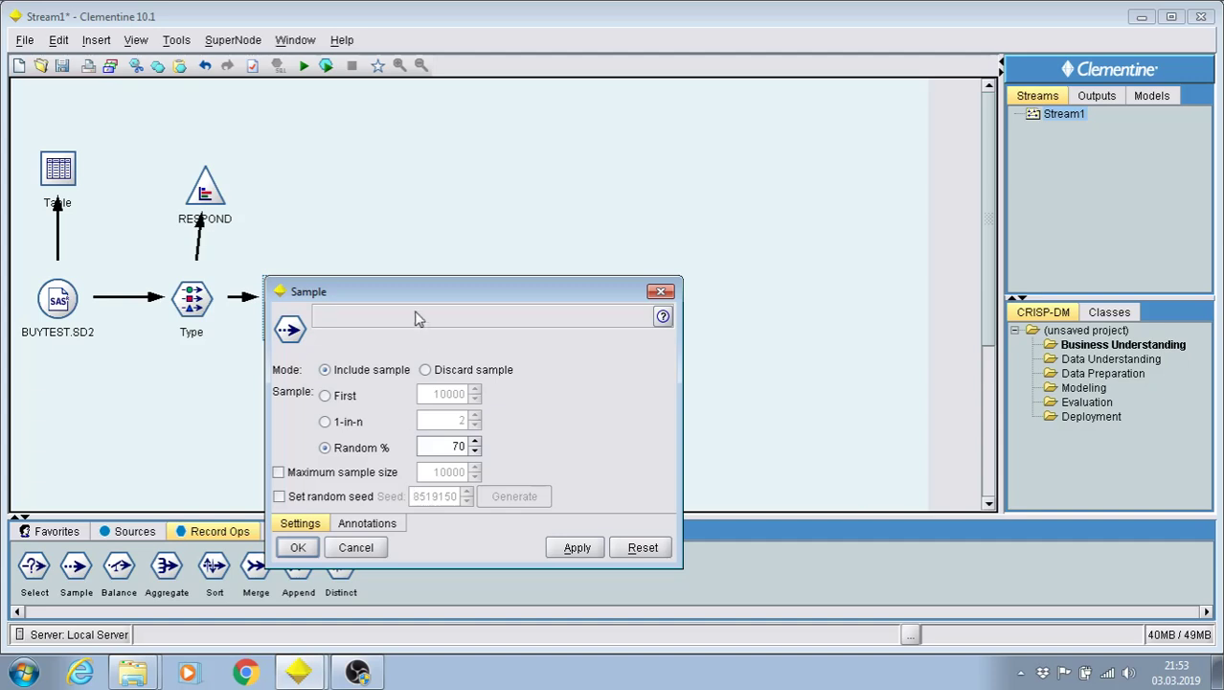
left_click_drag(447, 298, 568, 308)
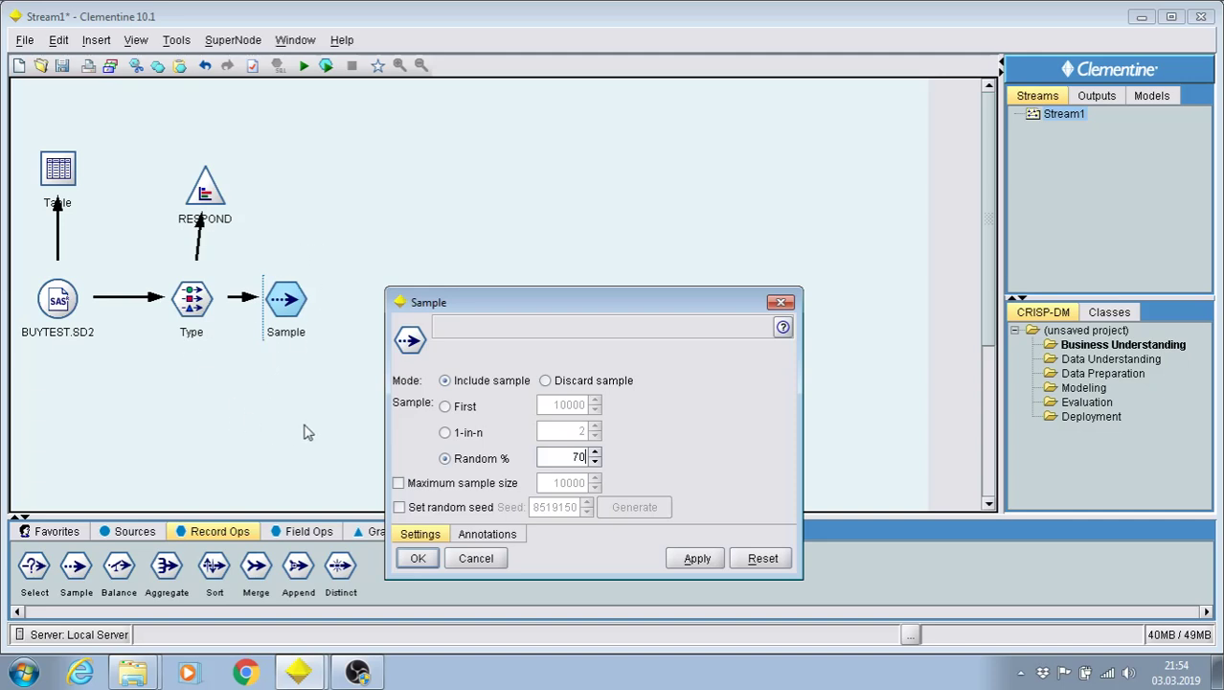
left_click(400, 508)
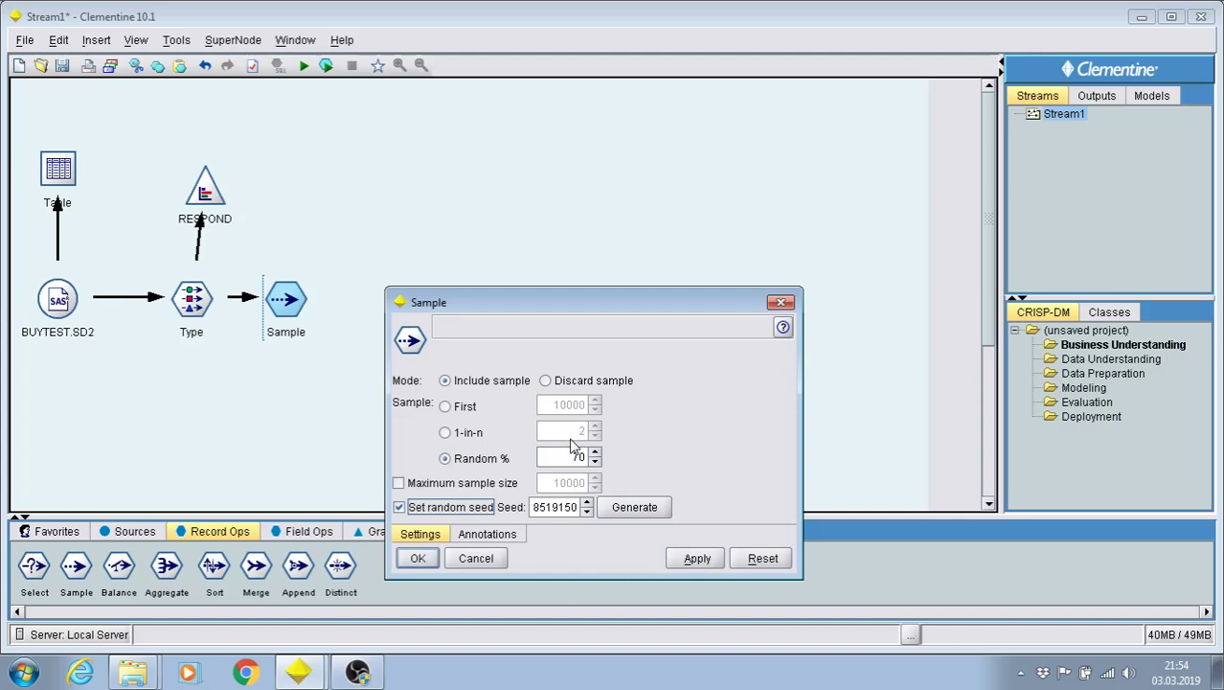
left_click(417, 559)
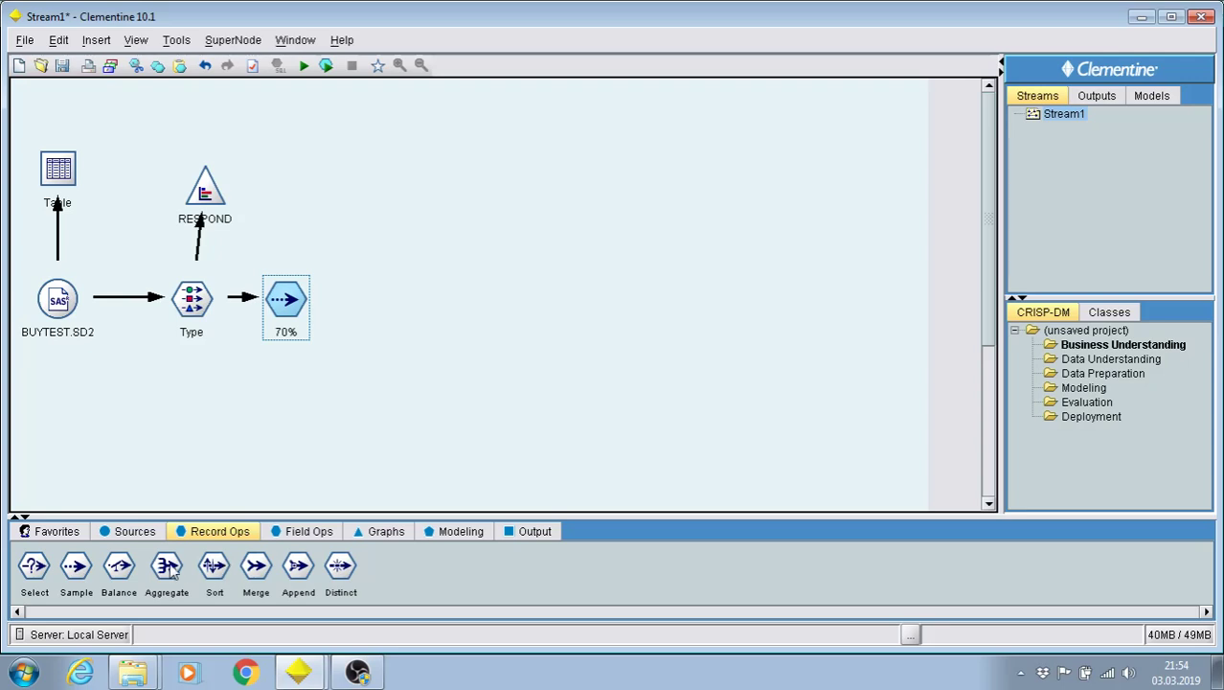
Add a second Sample node below the 70% node and connect the Type node to it.
left_click_drag(76, 566, 264, 439)
left_click(295, 418)
right_click(192, 305)
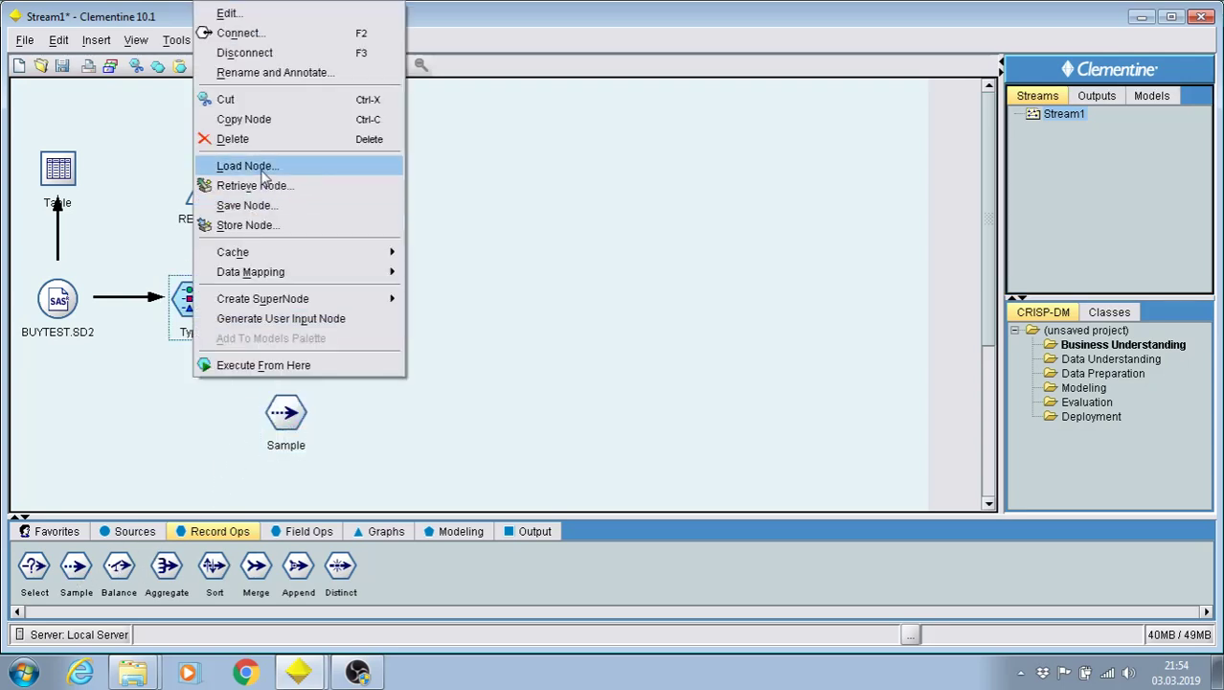
left_click(239, 33)
left_click(283, 427)
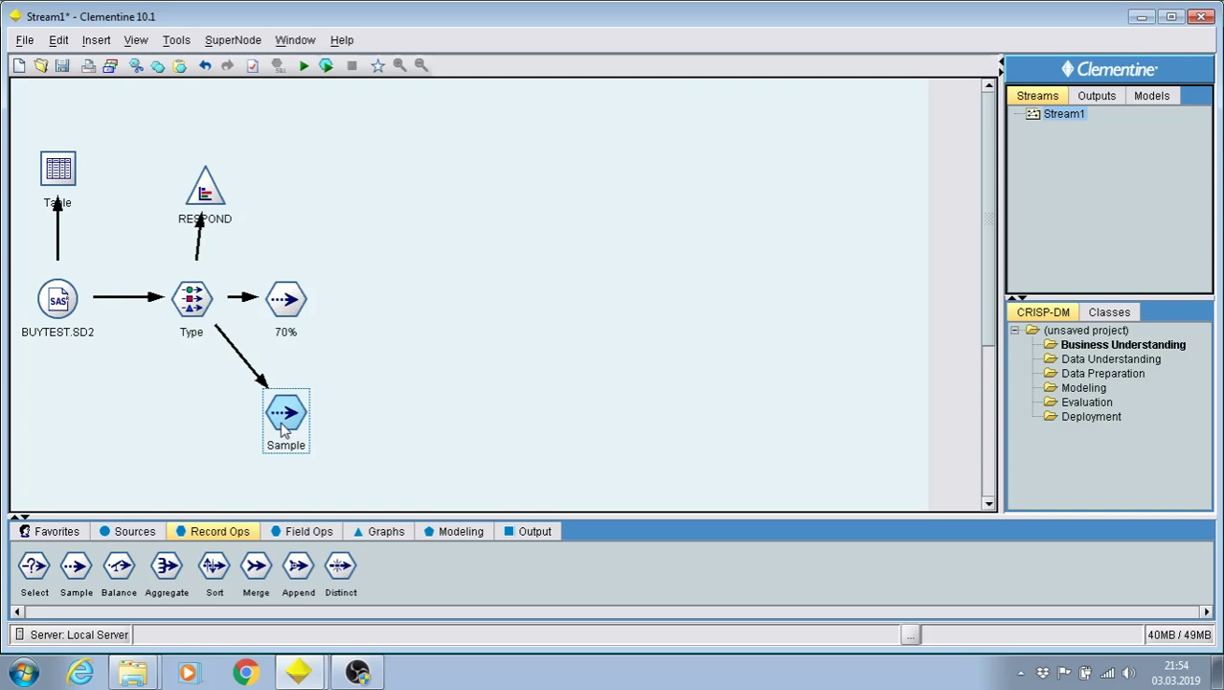
Configure the second Sample node to discard a random 70% of the records with the random seed 8519150 enabled.
double_click(284, 431)
left_click(347, 542)
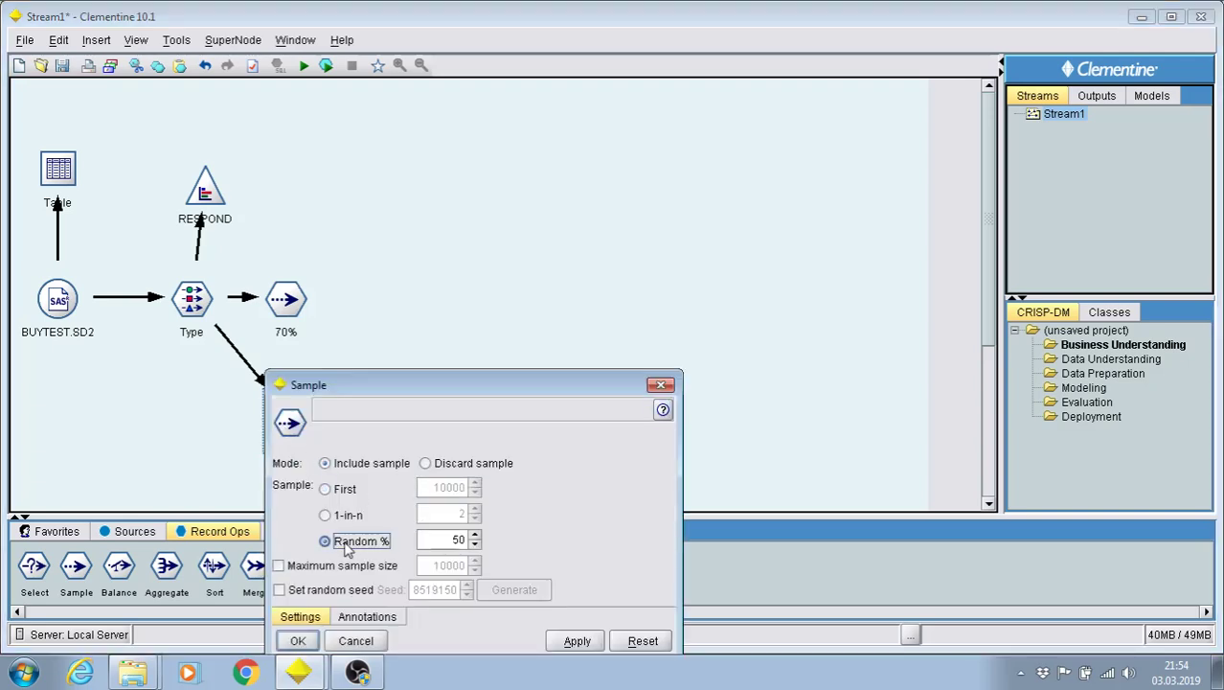
left_click(426, 464)
left_click_drag(443, 384, 542, 283)
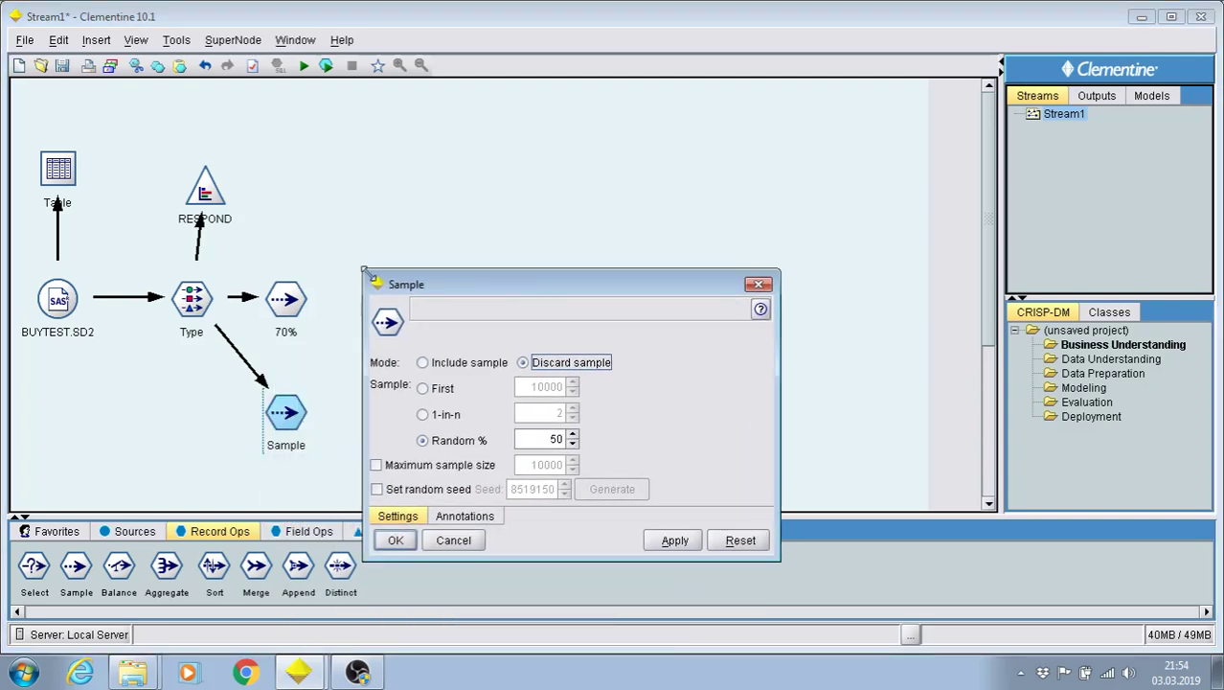
double_click(542, 439)
left_click(376, 490)
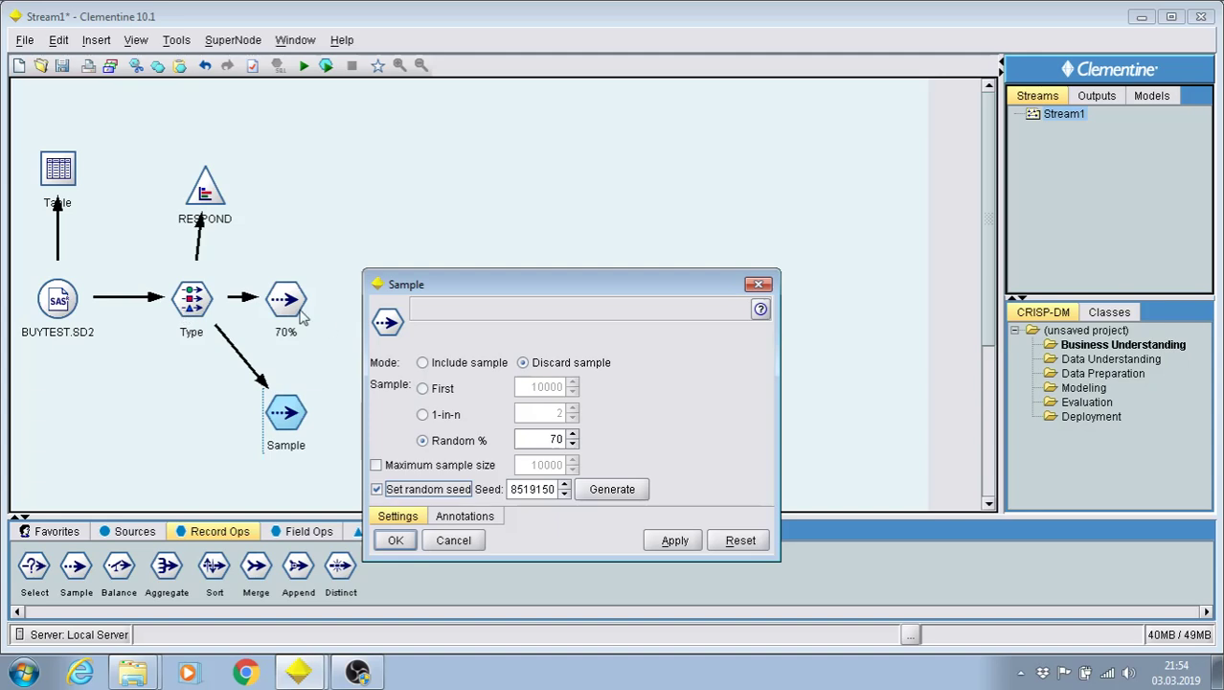
left_click(389, 542)
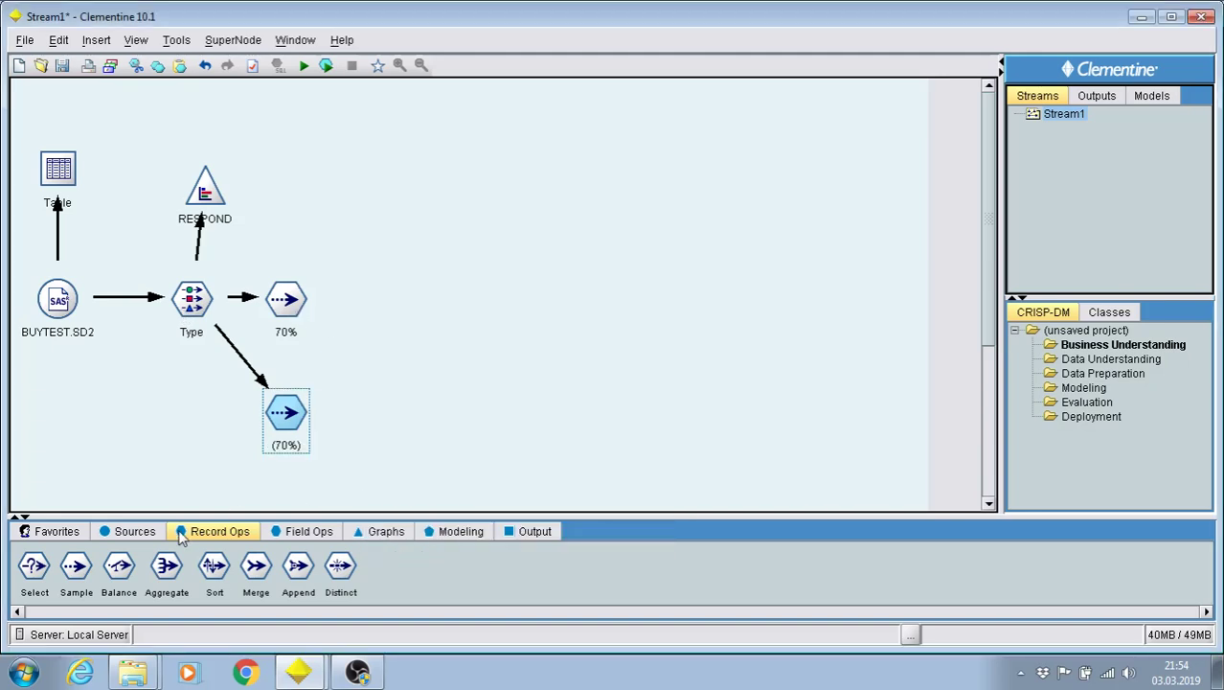
Add a Table output node above the include-sample 70% node and connect that node to it.
left_click(527, 532)
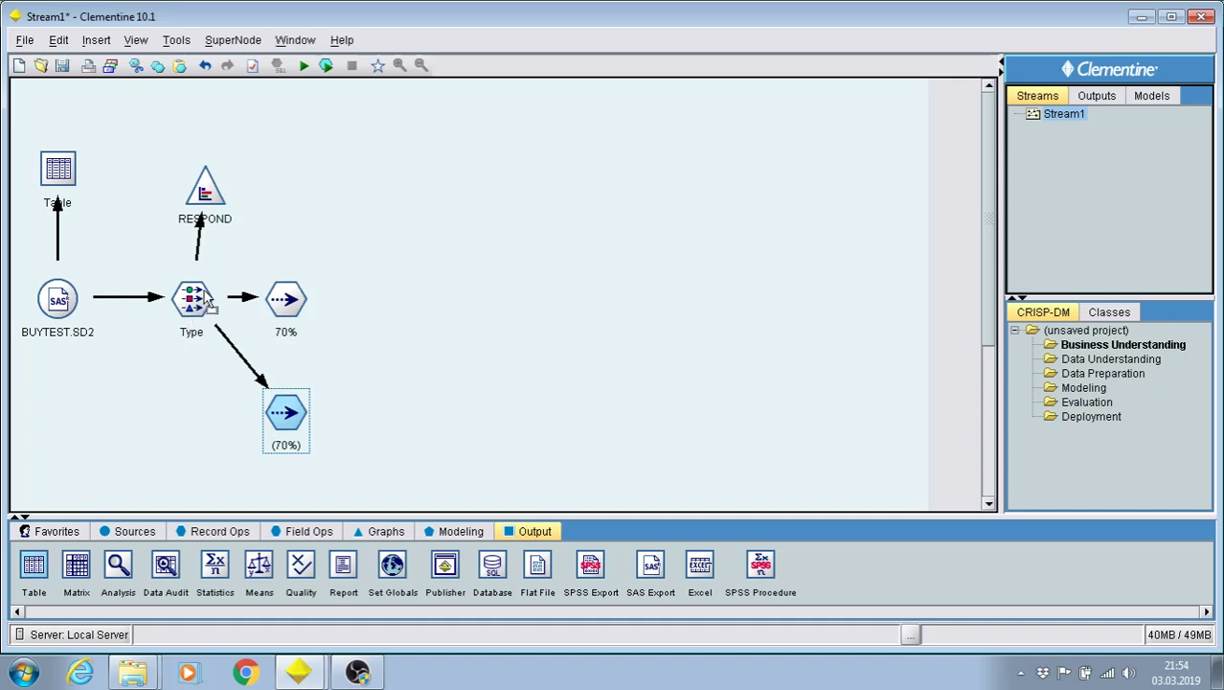
left_click(297, 192)
right_click(297, 280)
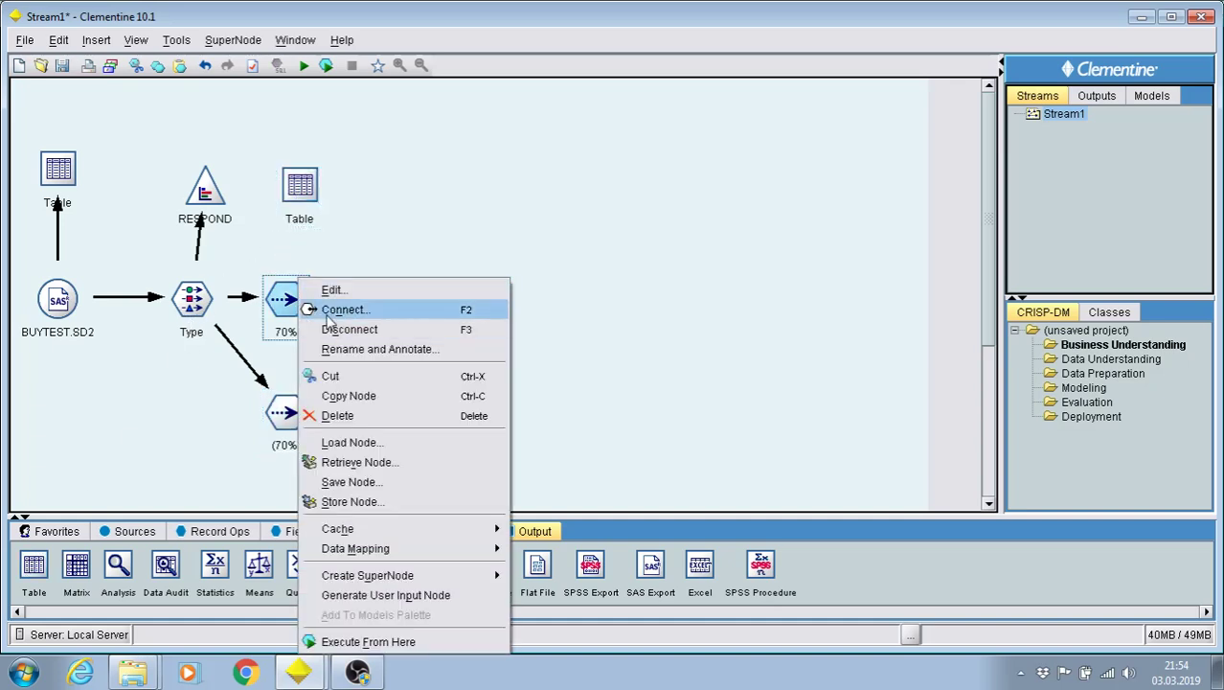
left_click(321, 303)
left_click(300, 201)
Execute the Table node of the included 70% sample to check its record count, and close the output.
double_click(300, 187)
left_click(380, 473)
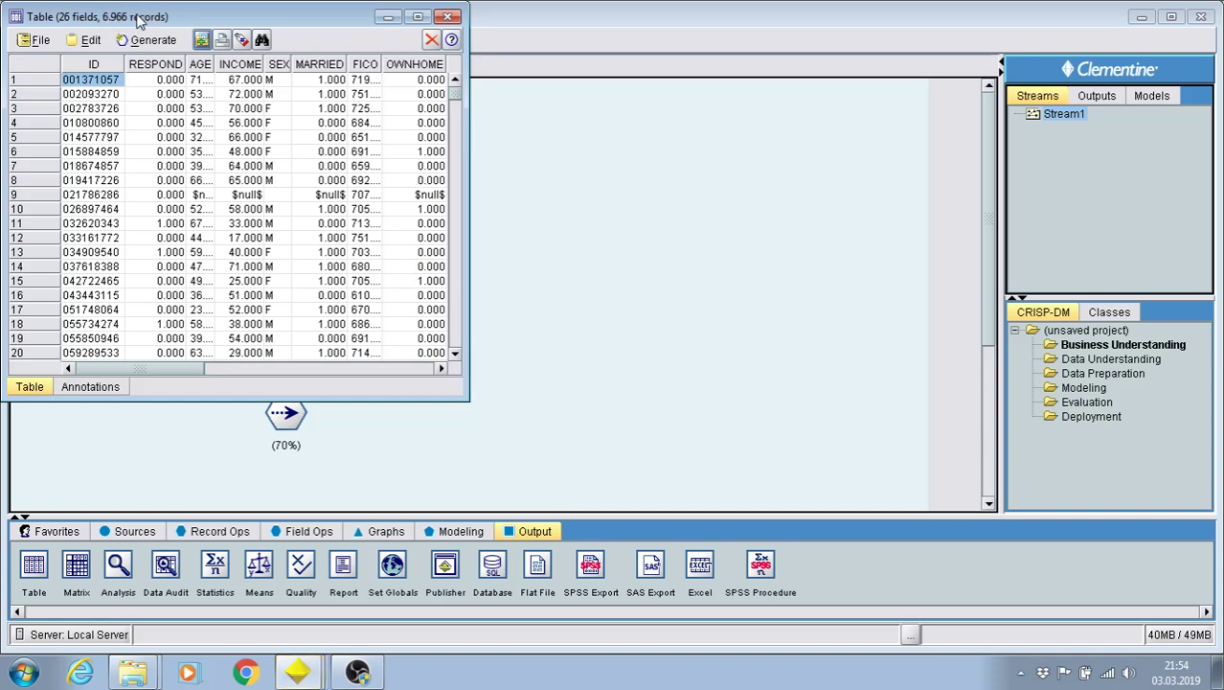
left_click(447, 16)
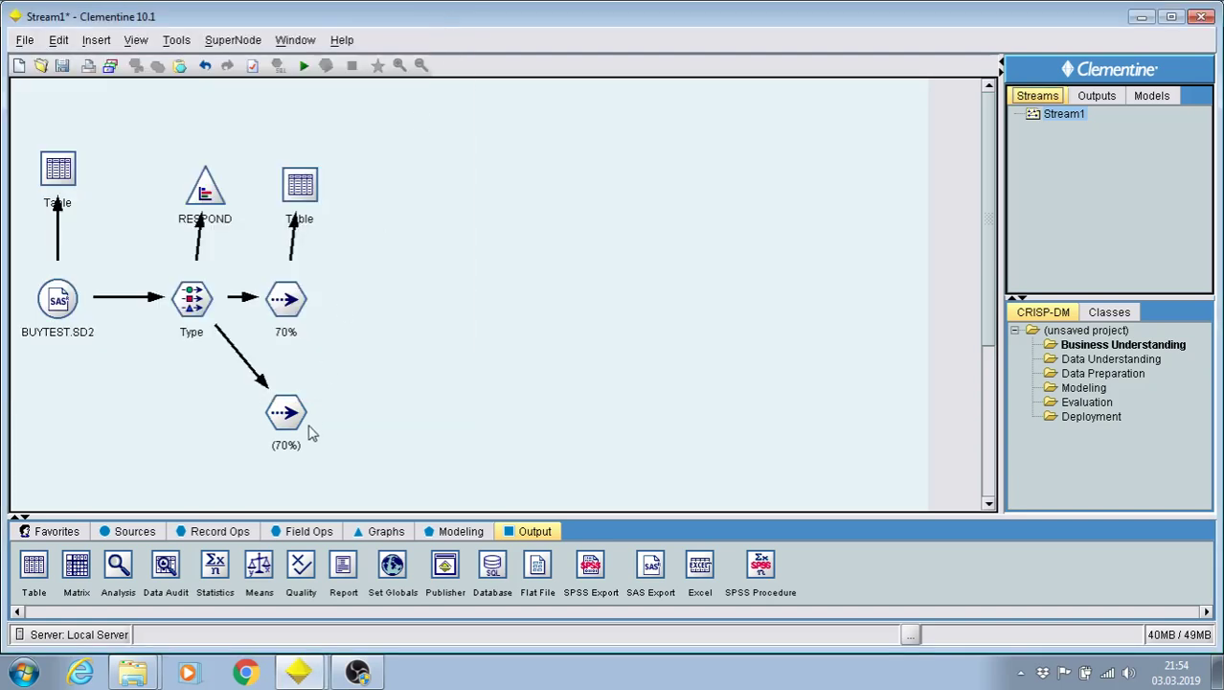
Connect a new Table node to the discard-sample (70%) node, execute it to check its record count and close the output.
left_click_drag(34, 573, 353, 476)
left_click(284, 426)
right_click(284, 434)
left_click(369, 82)
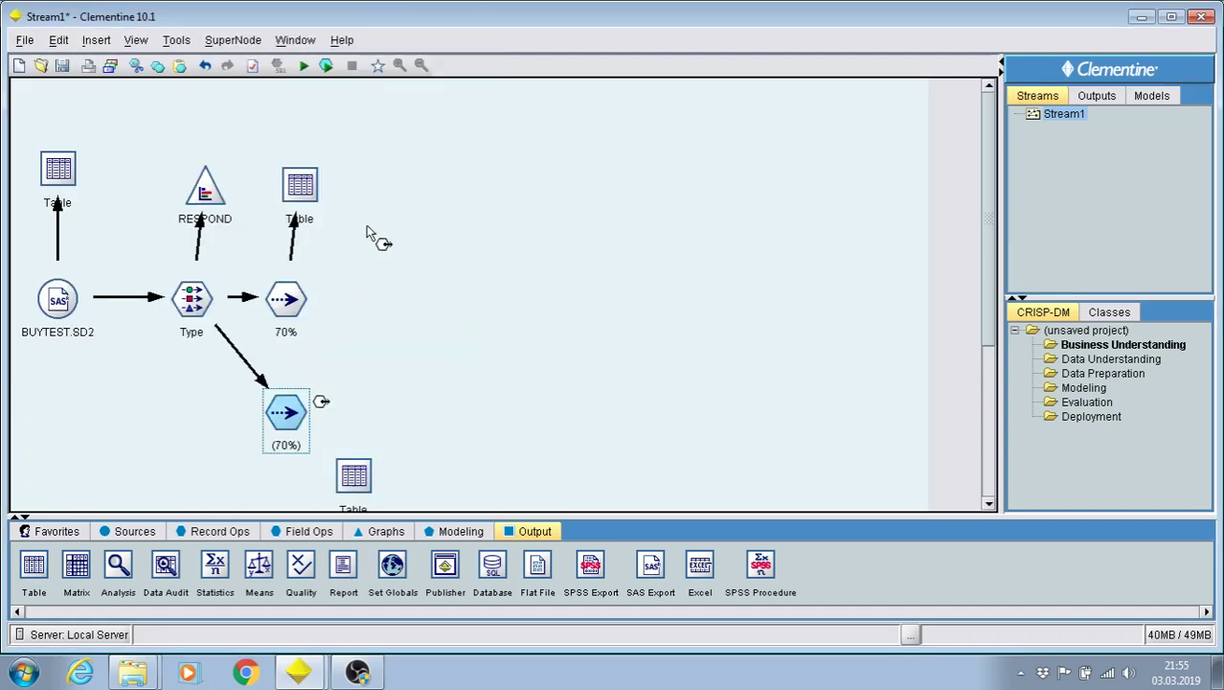
double_click(370, 470)
left_click(439, 640)
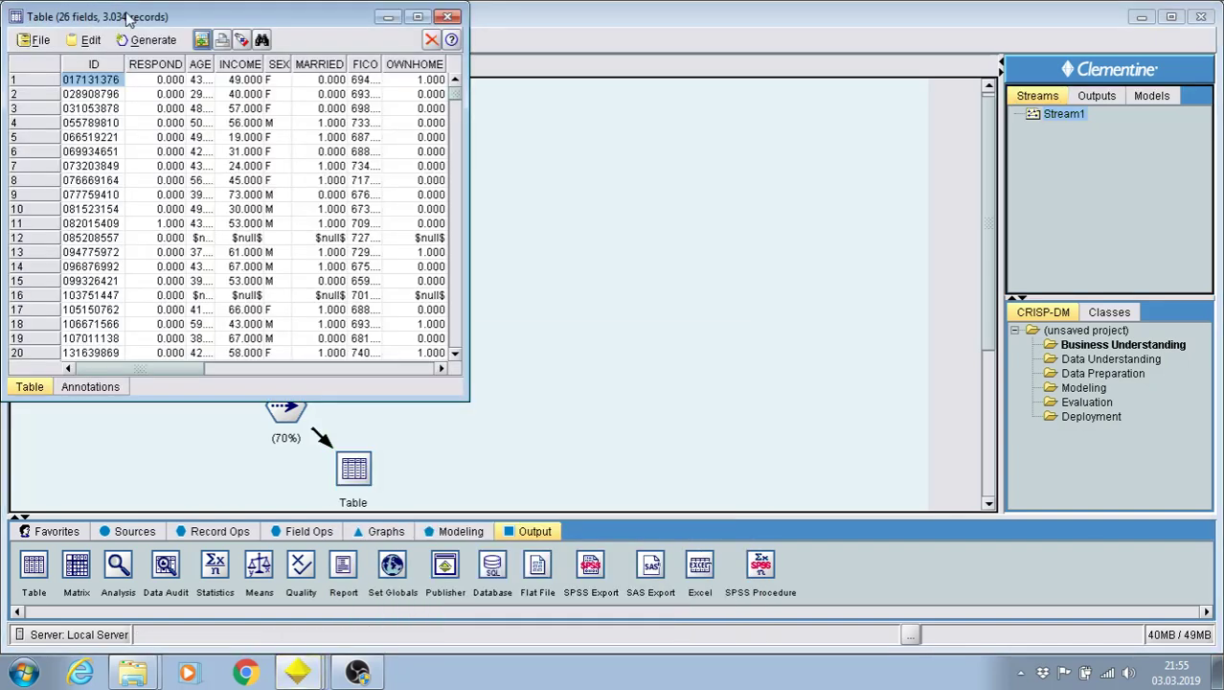
left_click(446, 17)
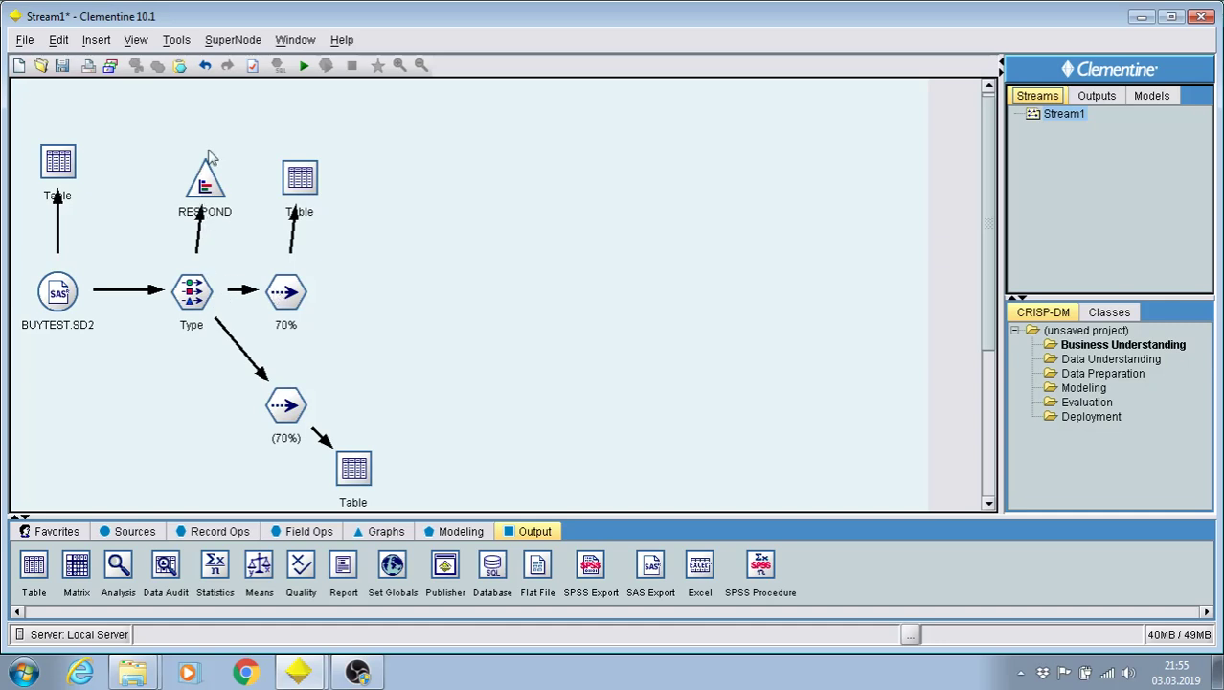
Execute the RESPOND distribution node to check the share of each RESPOND value, and close the output.
left_click(220, 191)
double_click(221, 191)
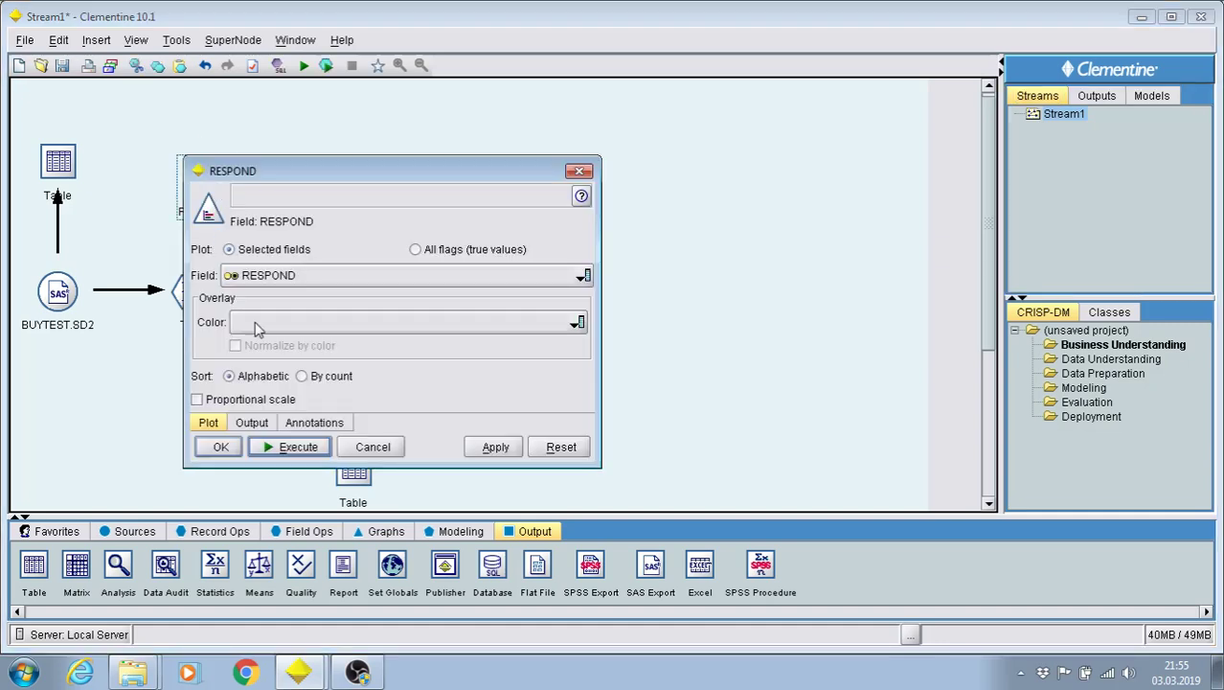
left_click(278, 444)
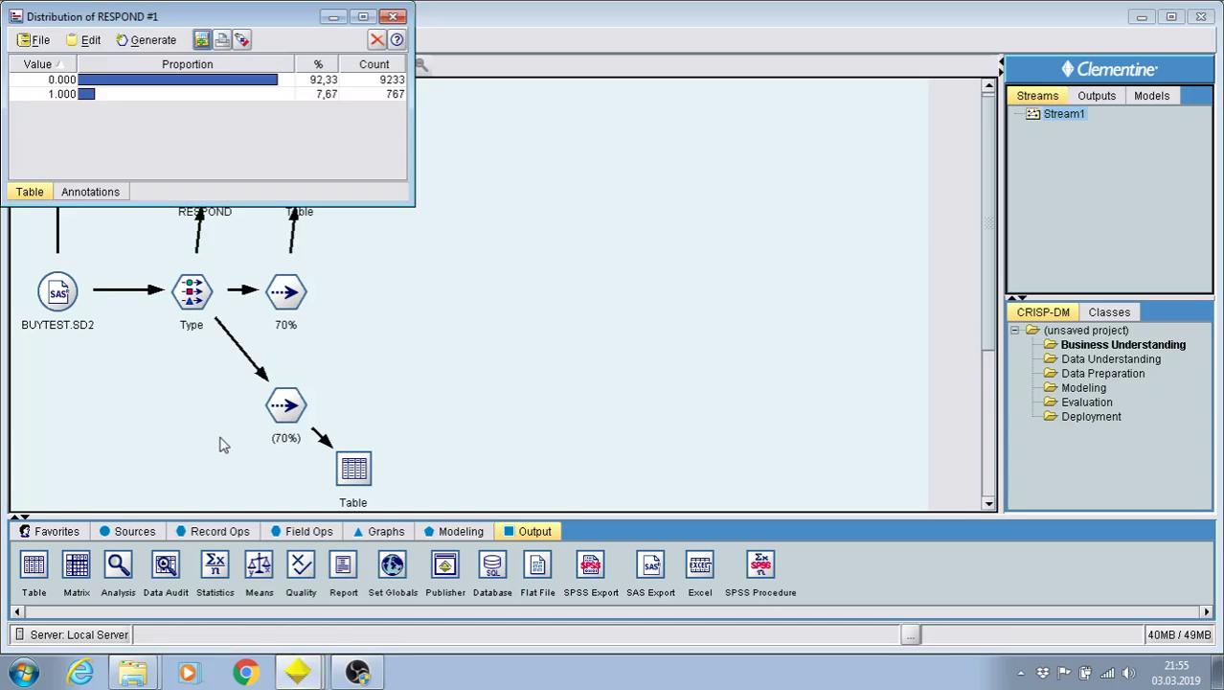
left_click(392, 17)
Add a Balance node beside the include-sample 70% node and connect that sample node to it.
left_click(387, 532)
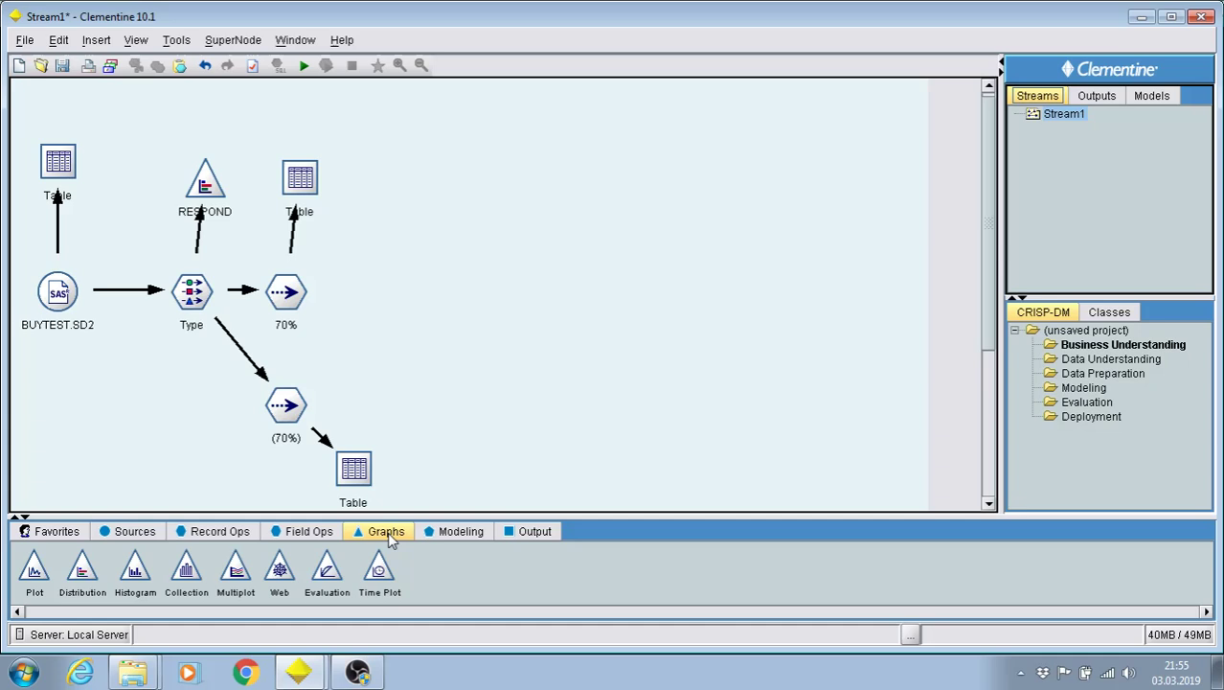
left_click(299, 535)
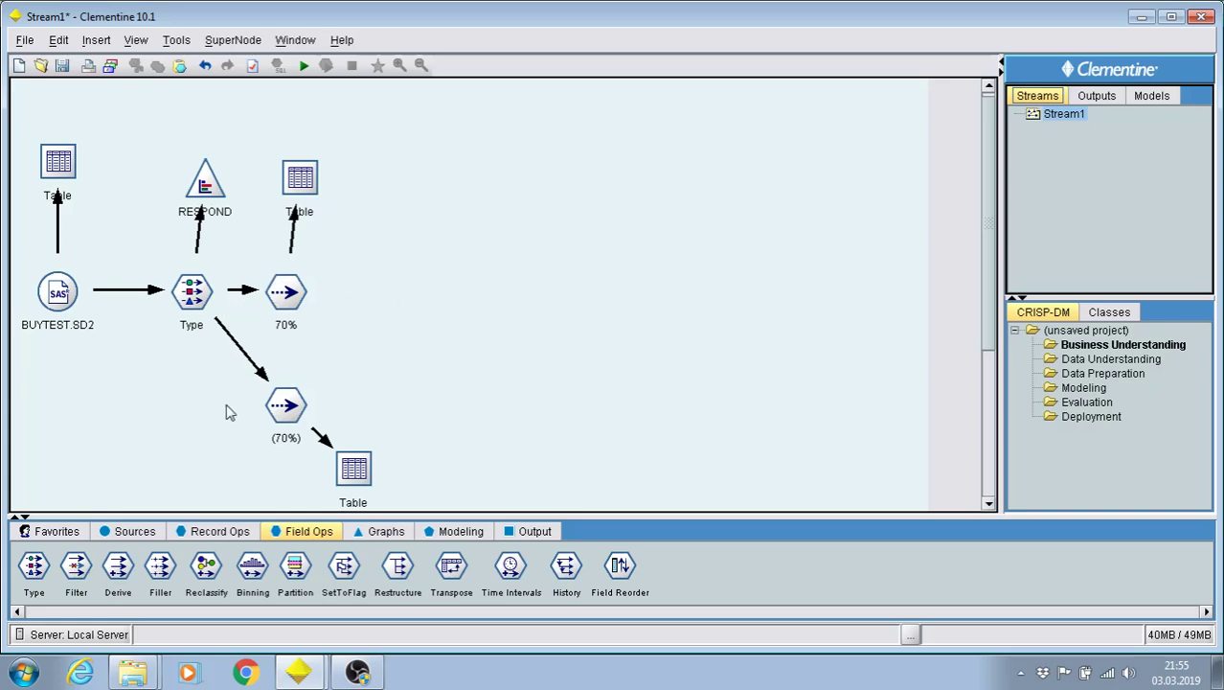
left_click(194, 534)
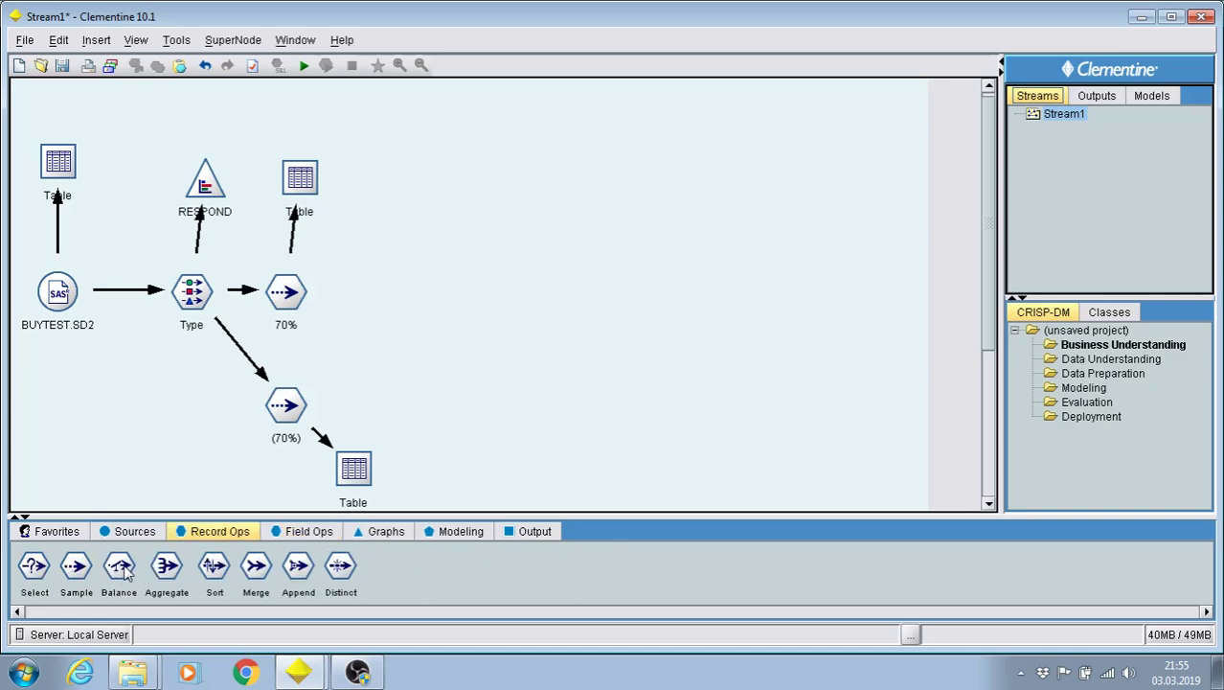
left_click(374, 289)
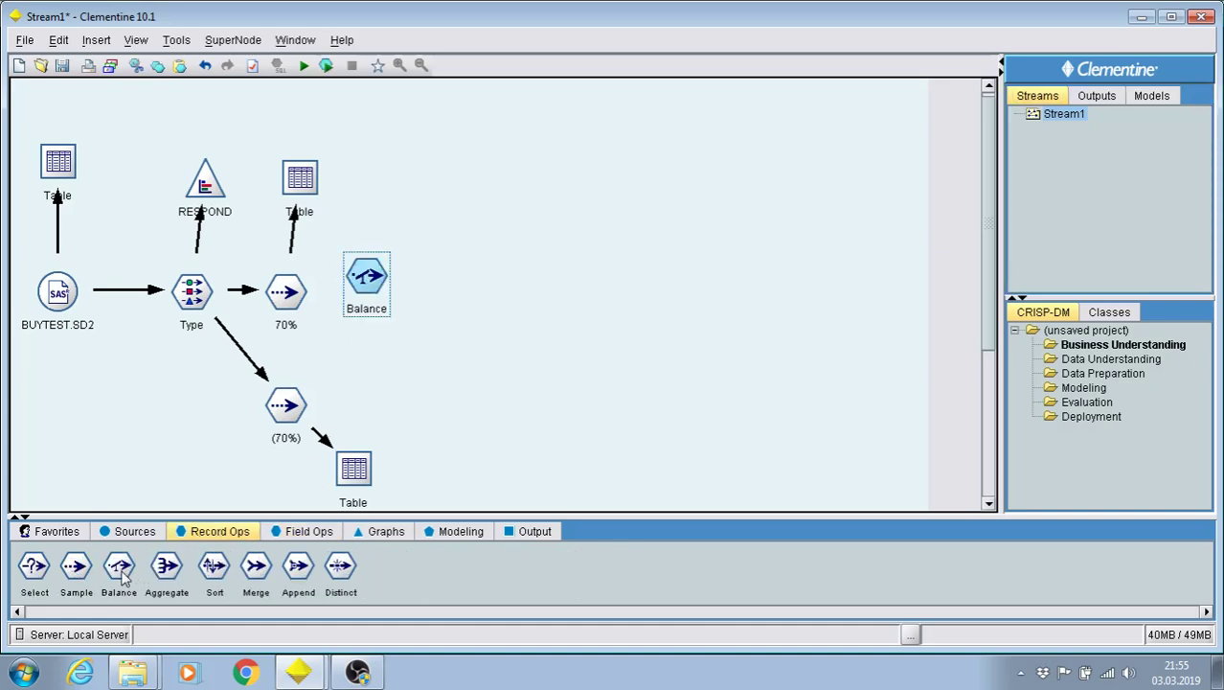
left_click_drag(368, 311, 398, 319)
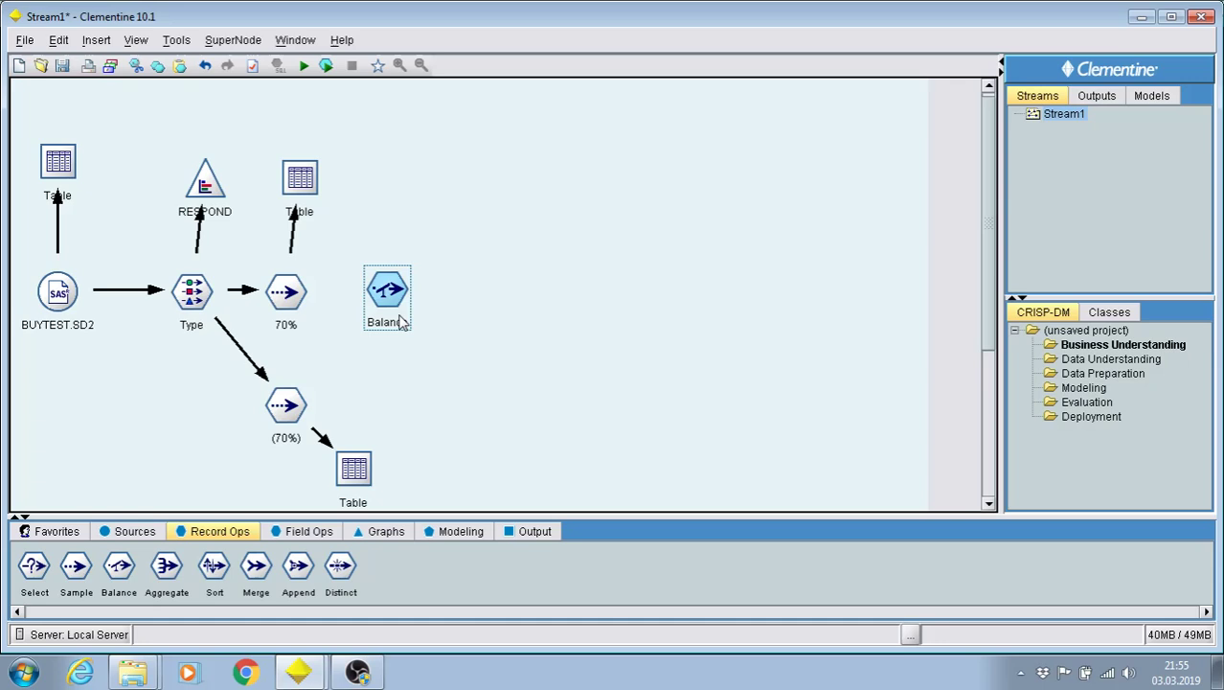
right_click(287, 299)
left_click(316, 309)
left_click(394, 290)
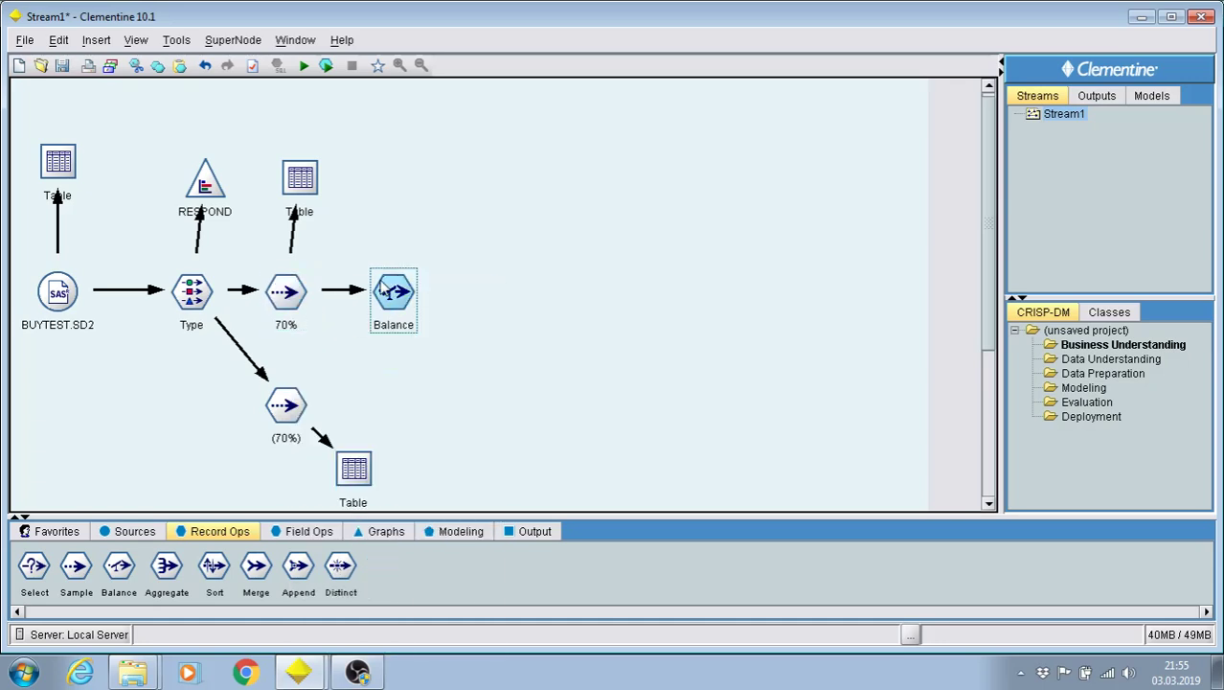
Open the Balance node's settings and add a balancing directive with the condition RESPOND = 1.
double_click(395, 293)
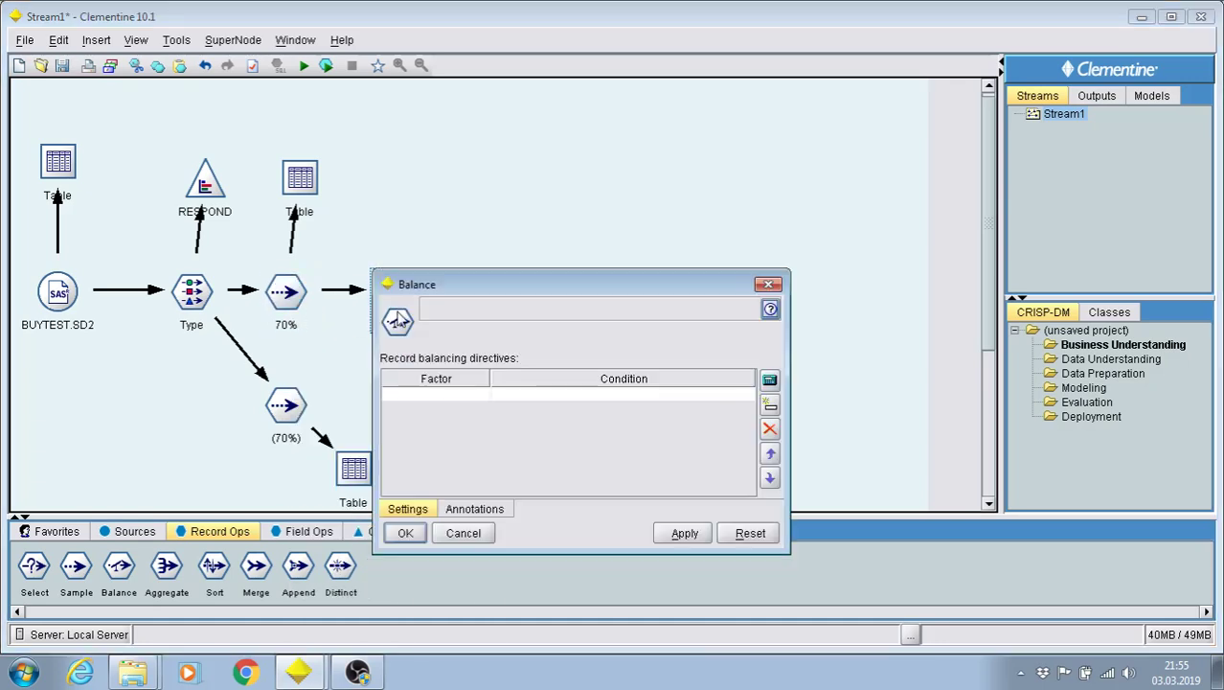
left_click(769, 381)
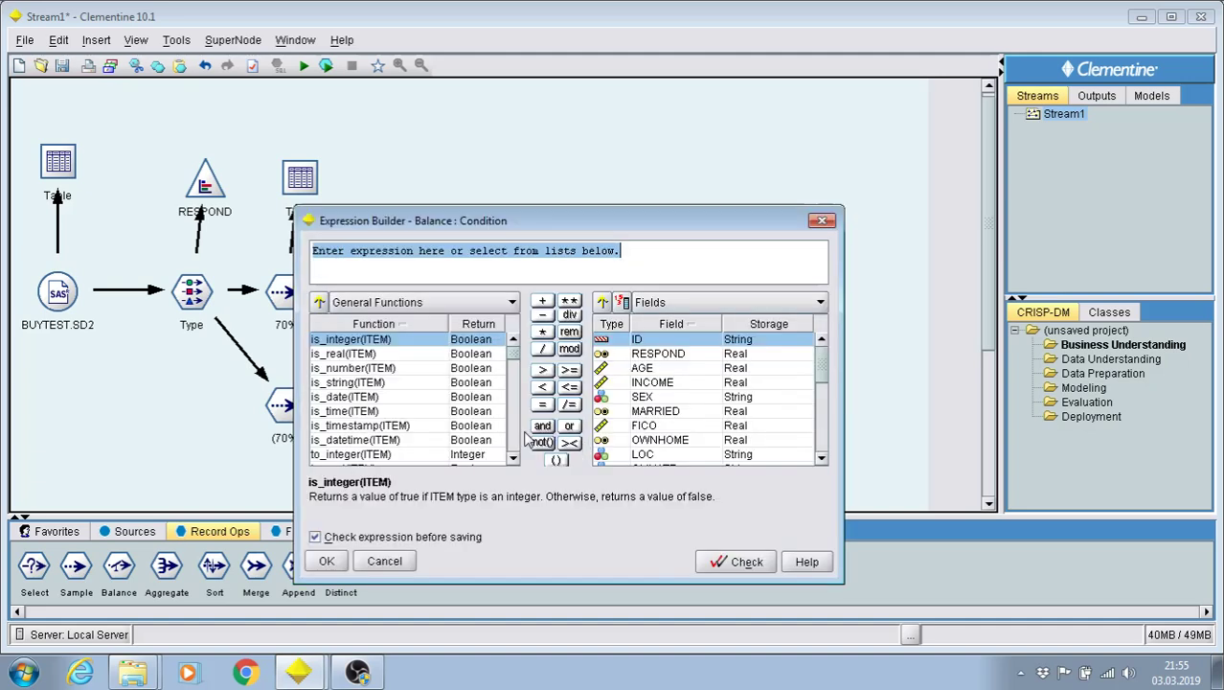
double_click(660, 360)
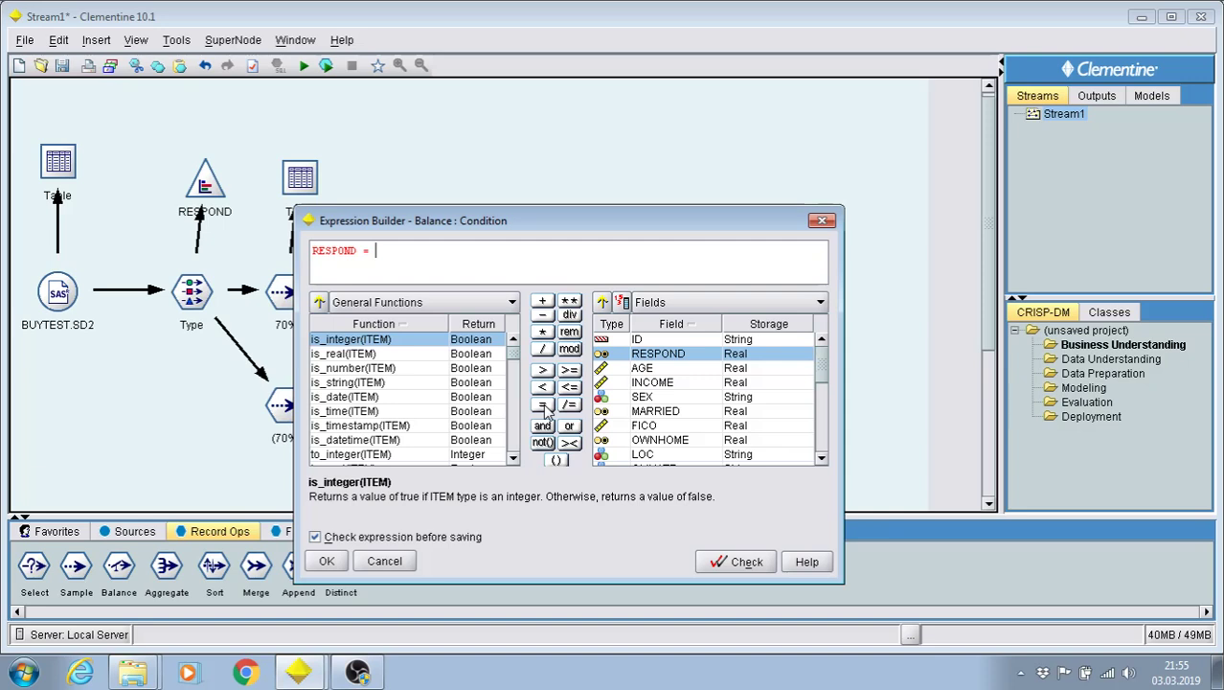
type("1")
left_click(325, 561)
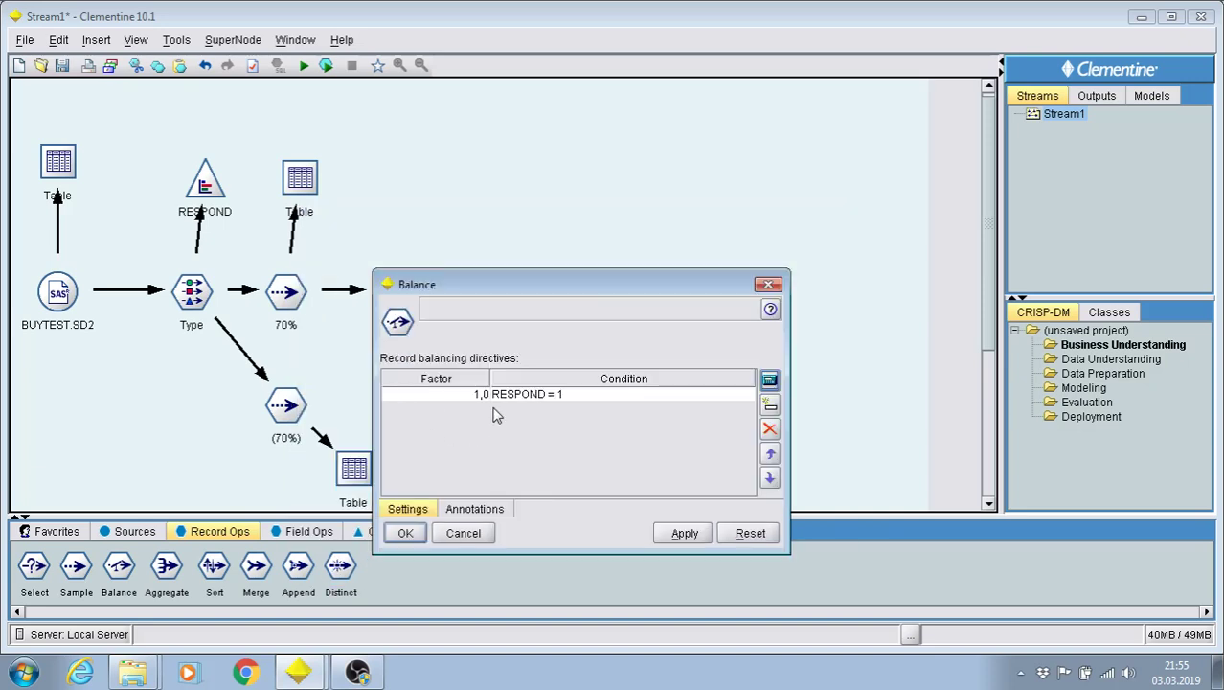
Change the condition of the first balancing directive to RESPOND = 0.
left_click(770, 380)
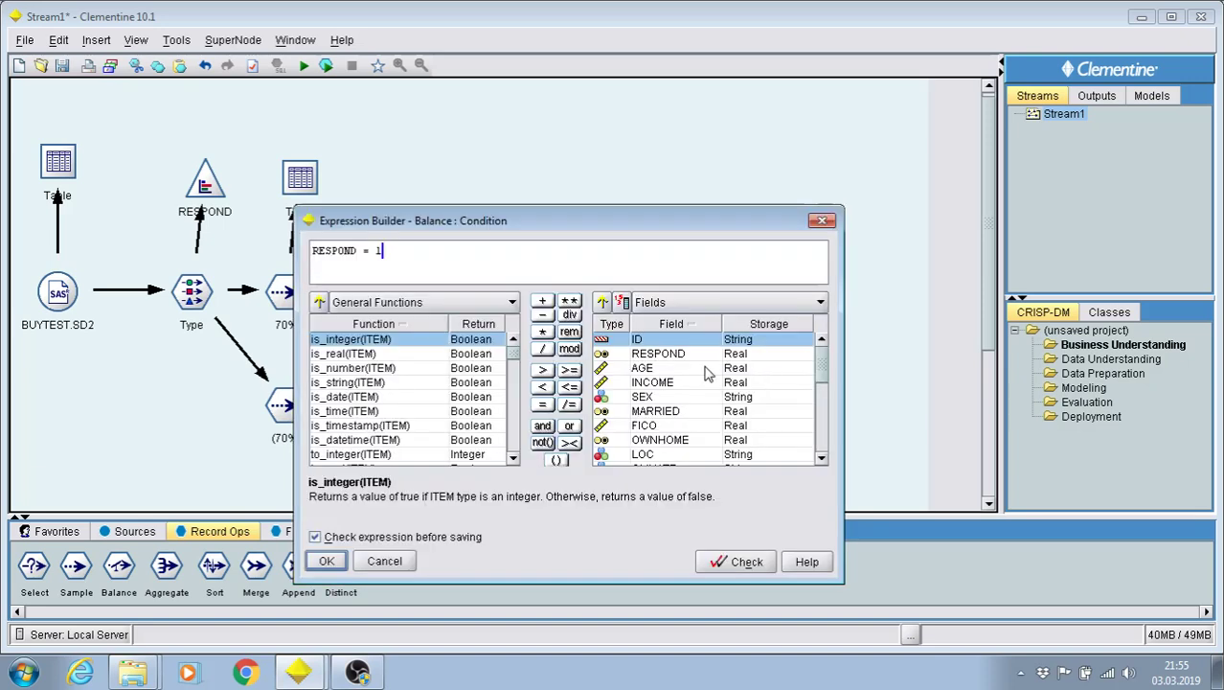
double_click(649, 354)
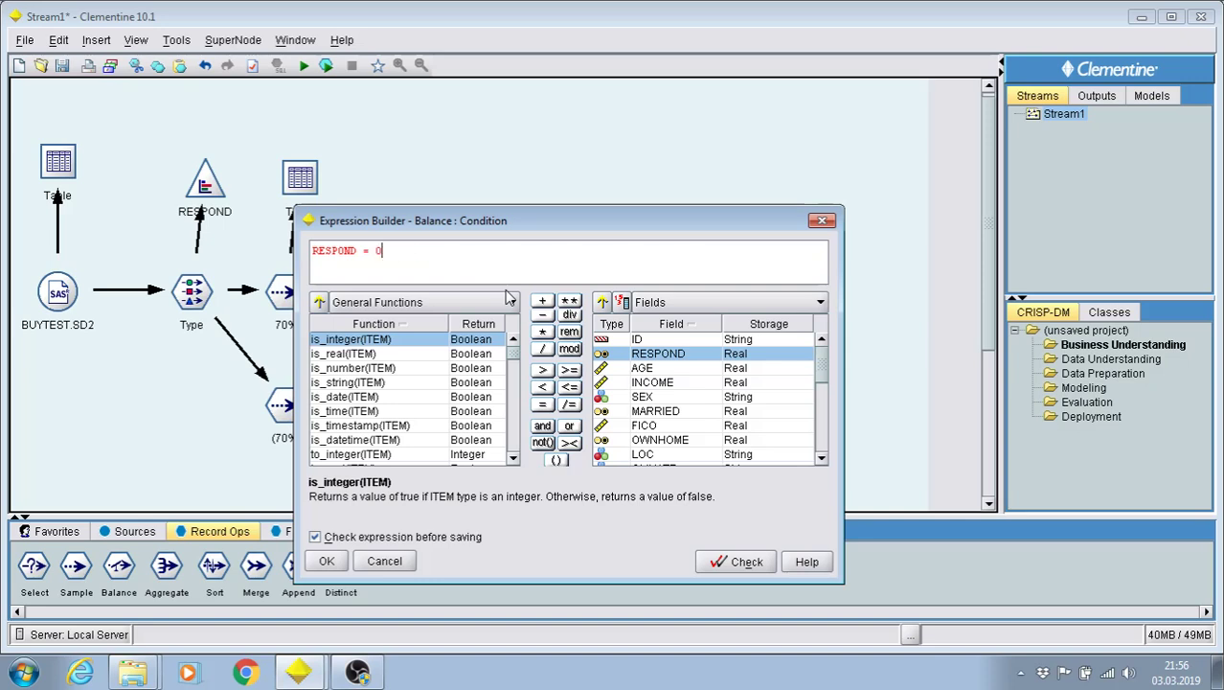
left_click(326, 561)
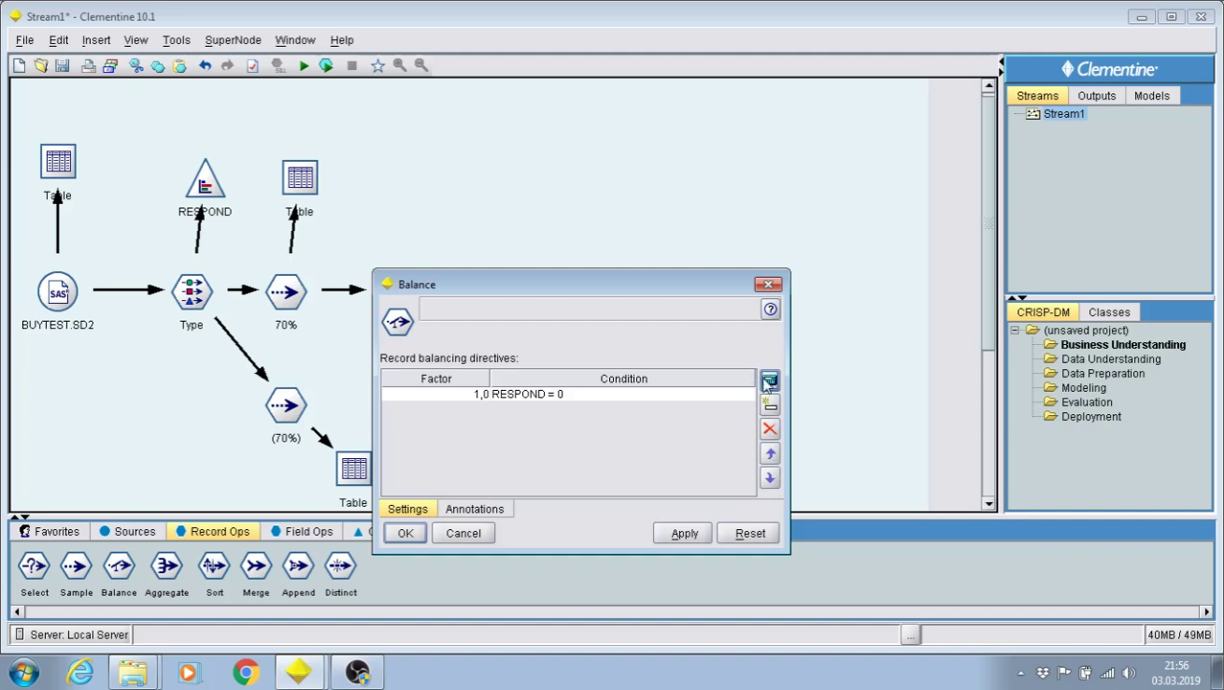
Add a second balancing directive with the condition RESPOND=1.
double_click(567, 396)
left_click(494, 410)
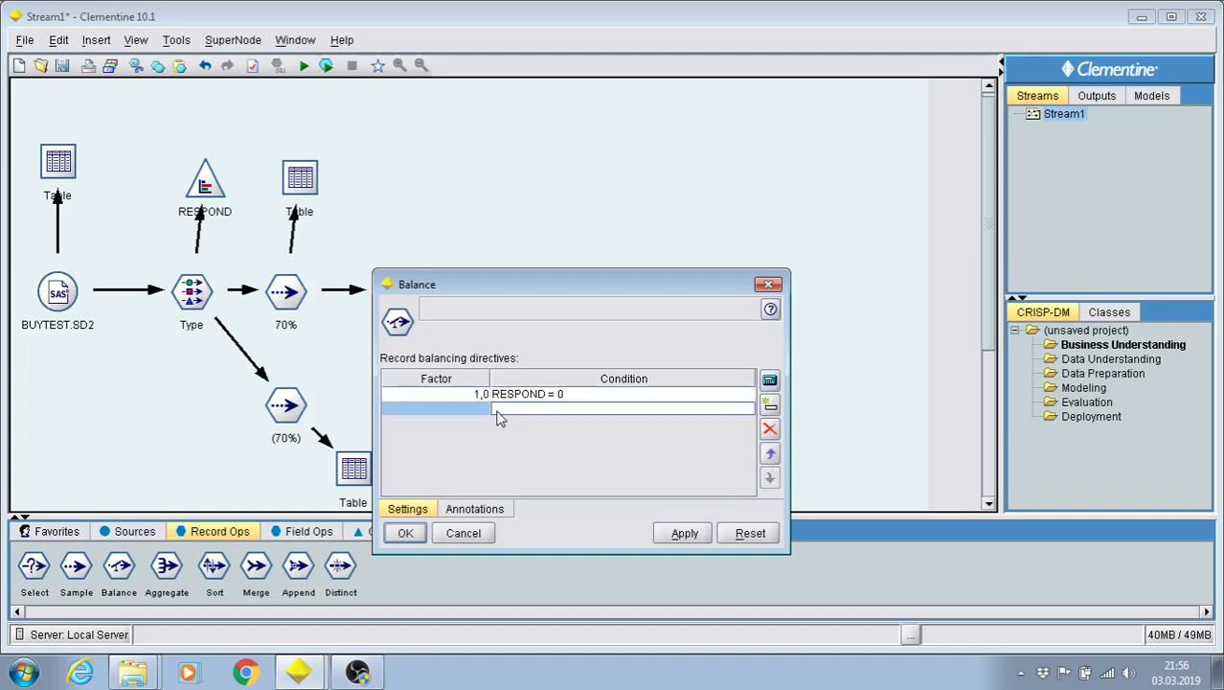
left_click(770, 380)
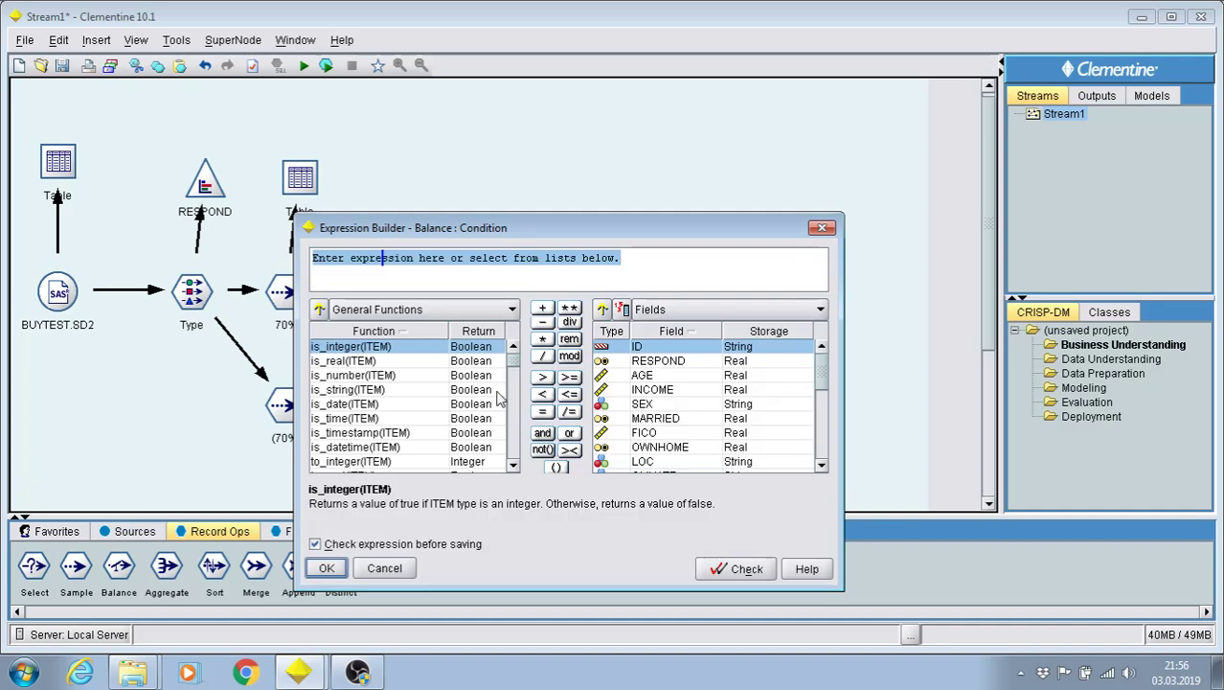
double_click(649, 362)
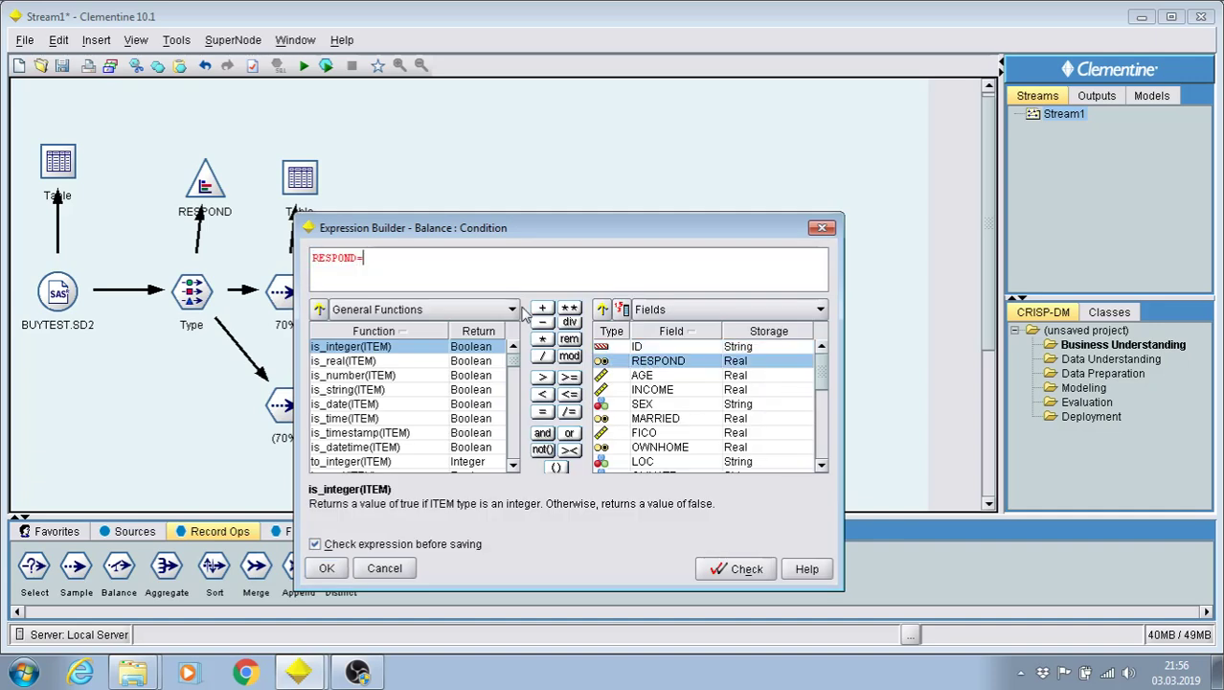
type("1")
left_click(327, 568)
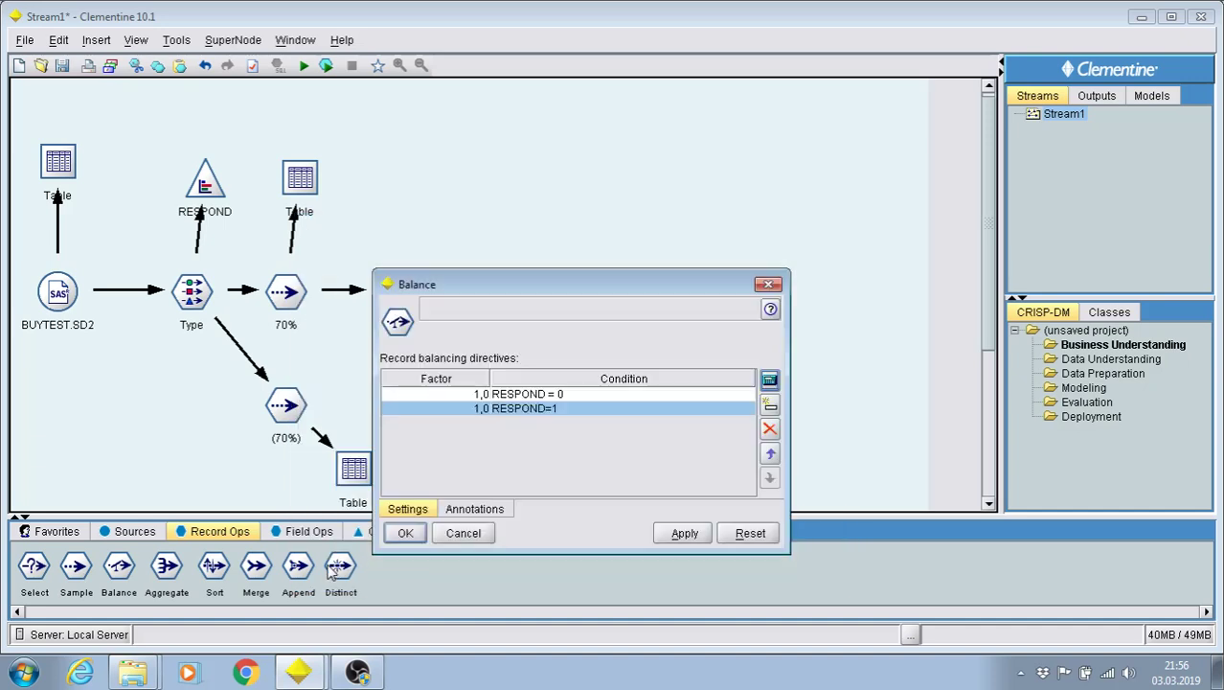
Set the factor of the RESPOND=1 directive to 12 and apply the Balance node's settings.
double_click(478, 410)
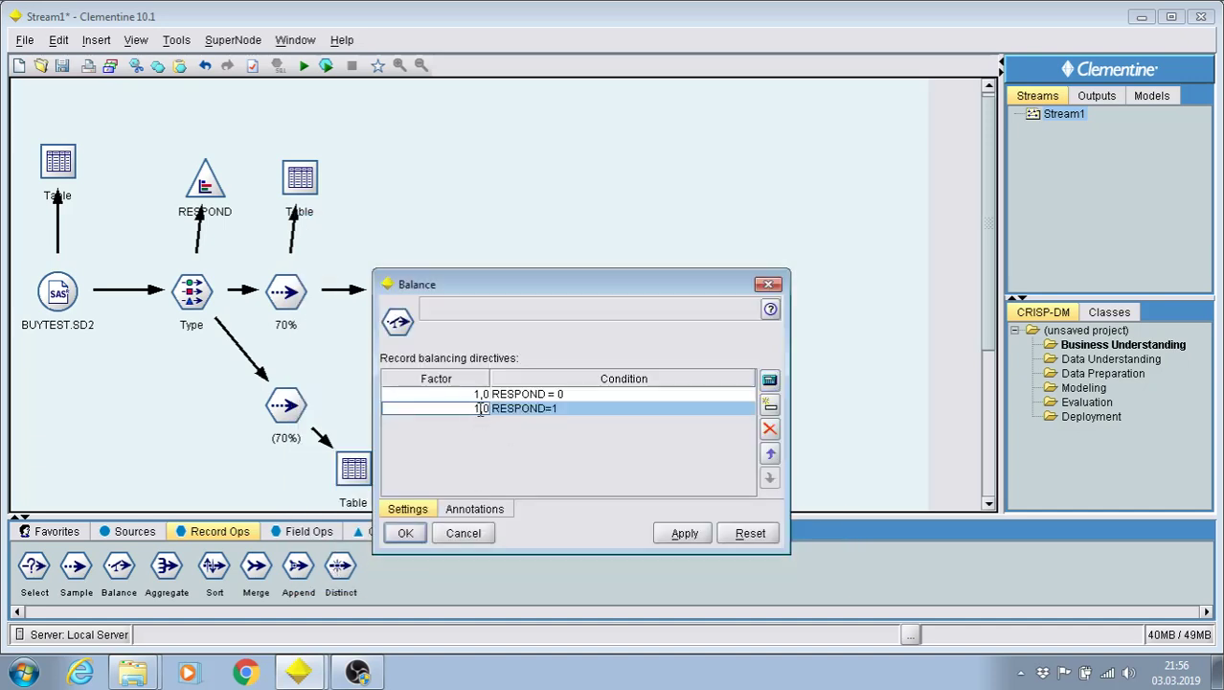
type("2")
key("BackSpace")
key("BackSpace")
key("BackSpace")
key("BackSpace")
type("2")
key("Return")
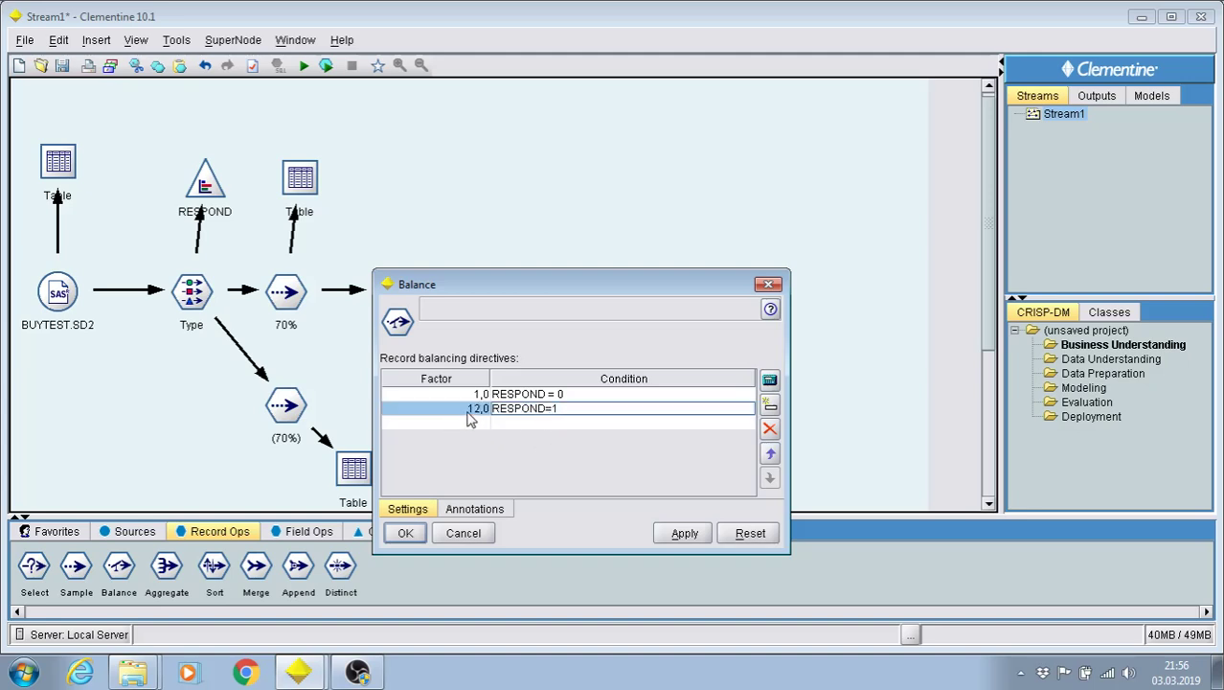
left_click(465, 397)
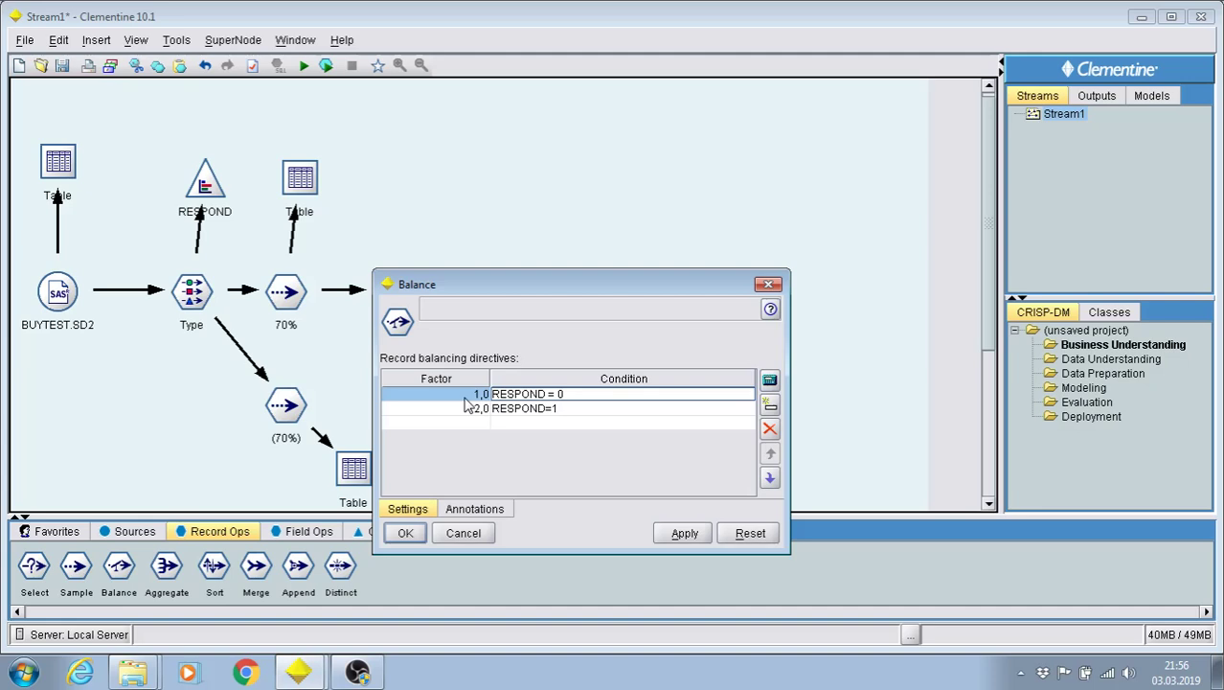
left_click_drag(536, 288, 708, 210)
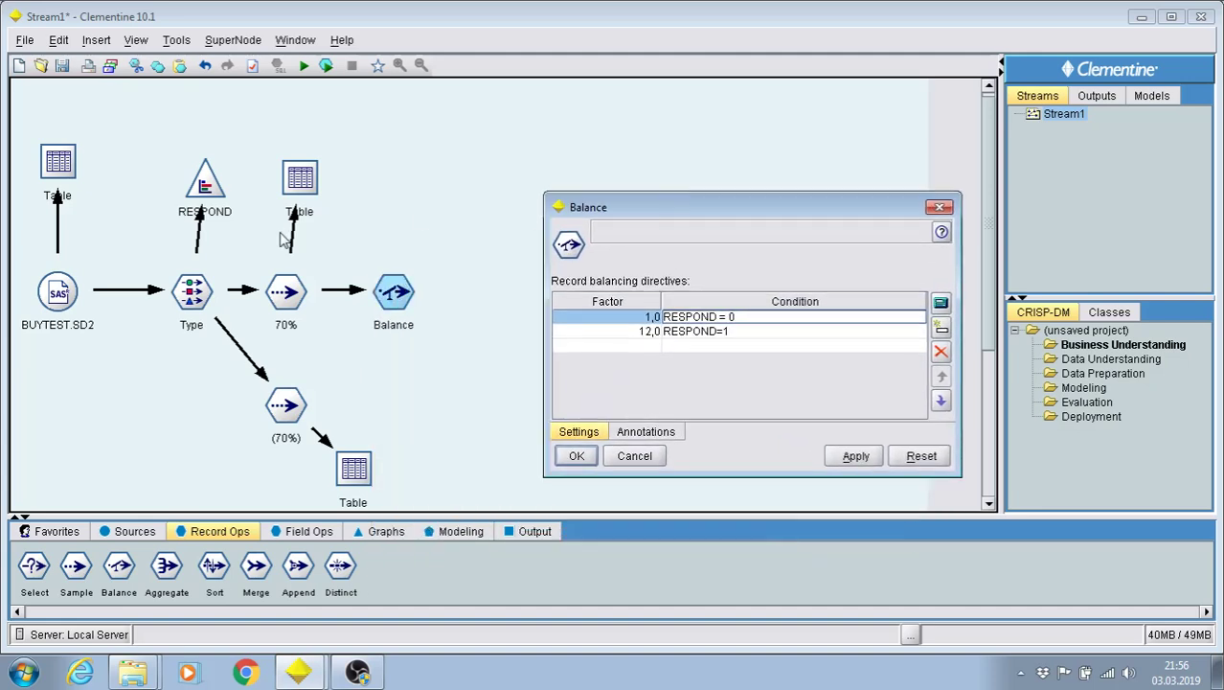
left_click(728, 335)
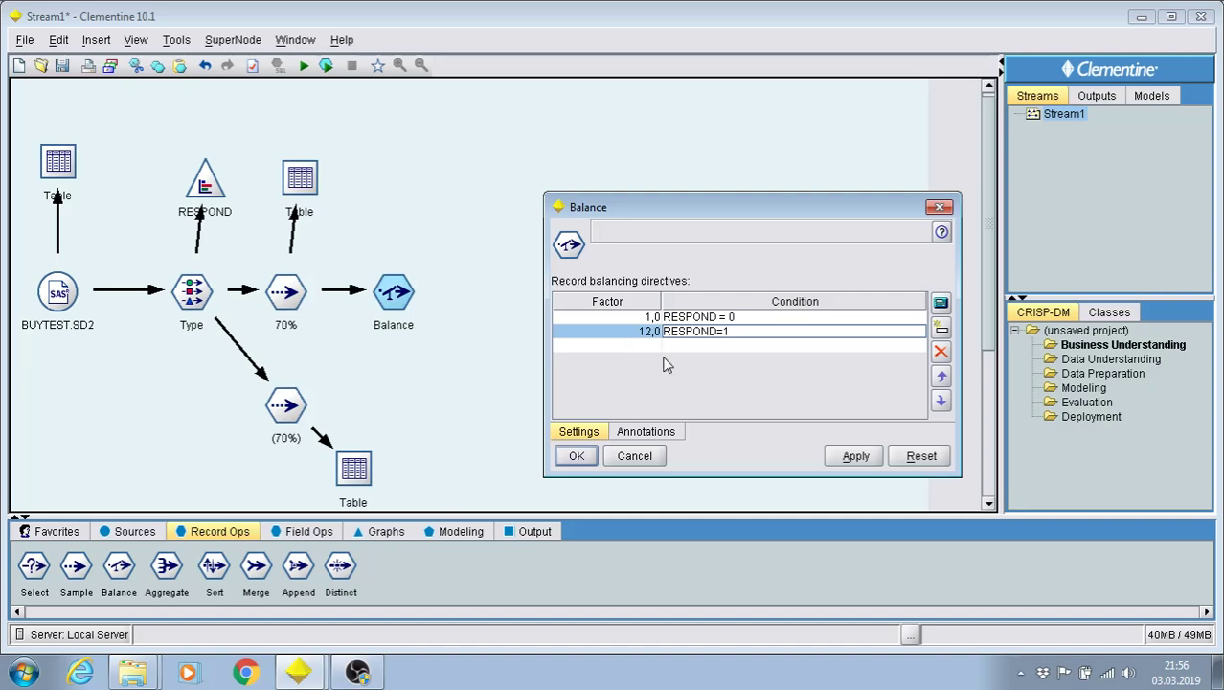
left_click(576, 456)
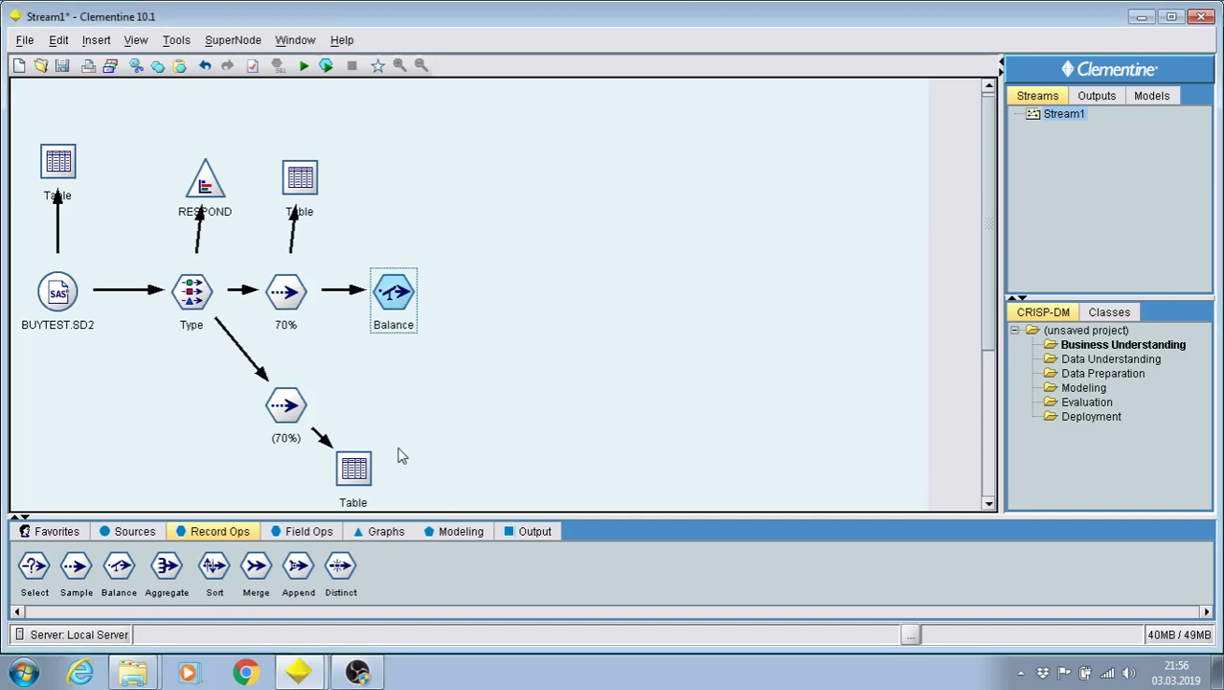
Add a Table output node above the Balance node, connect the Balance node to it and open its settings.
left_click(522, 532)
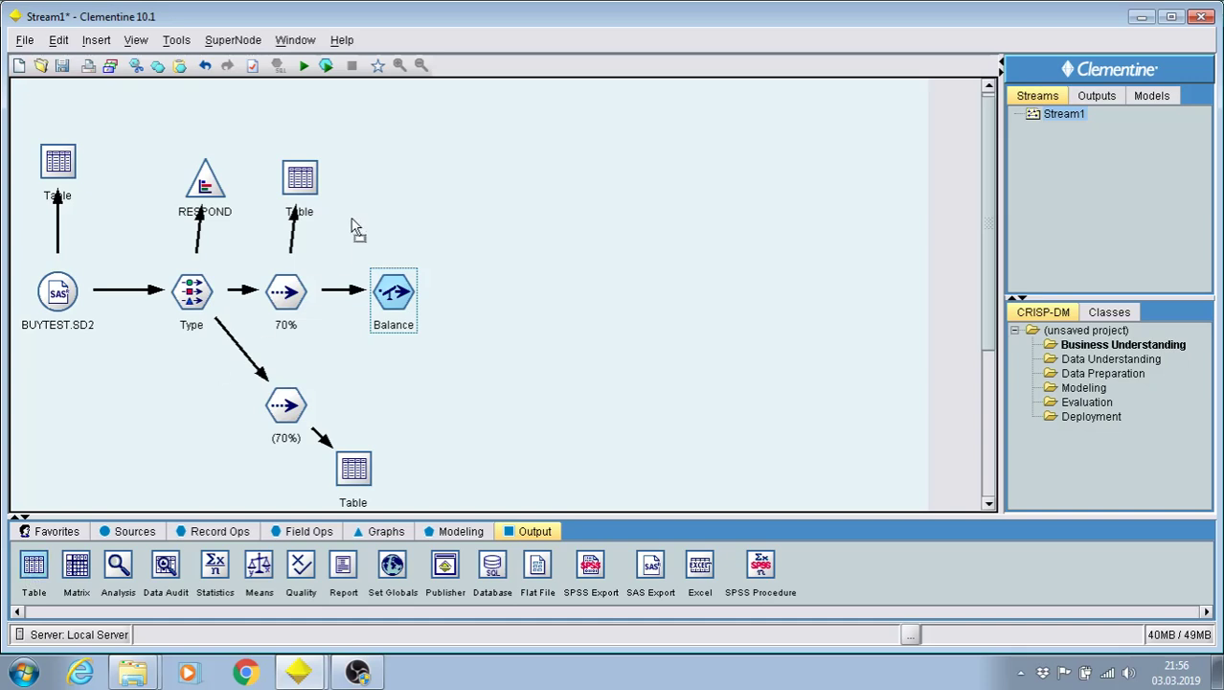
left_click_drag(30, 573, 396, 190)
right_click(412, 305)
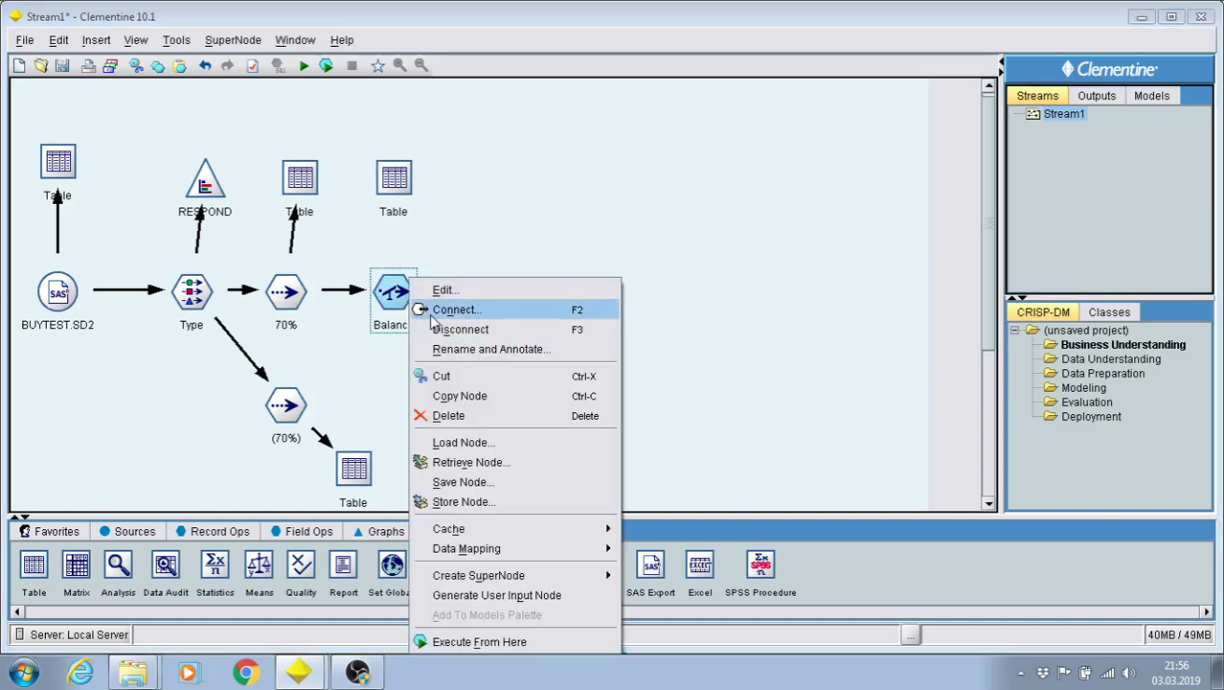
left_click(450, 308)
double_click(407, 182)
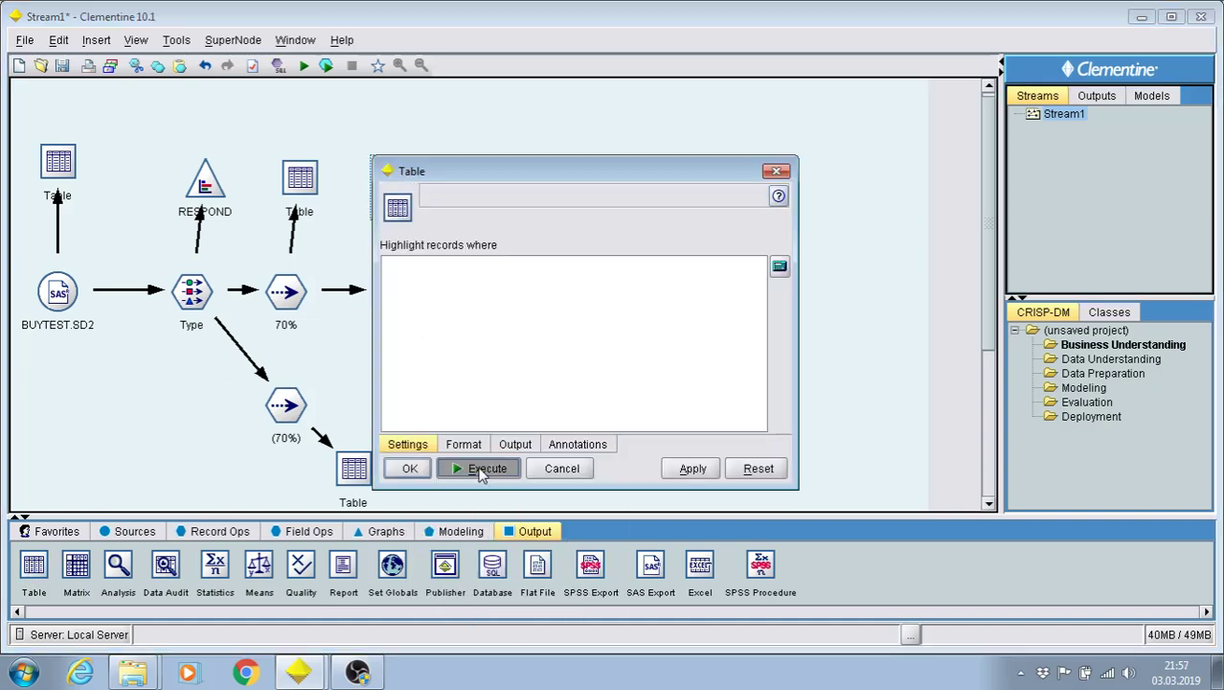
Execute the balanced sample's Table node, maximize the output and examine the RESPOND column and the records in rows 11 to 23.
left_click(478, 467)
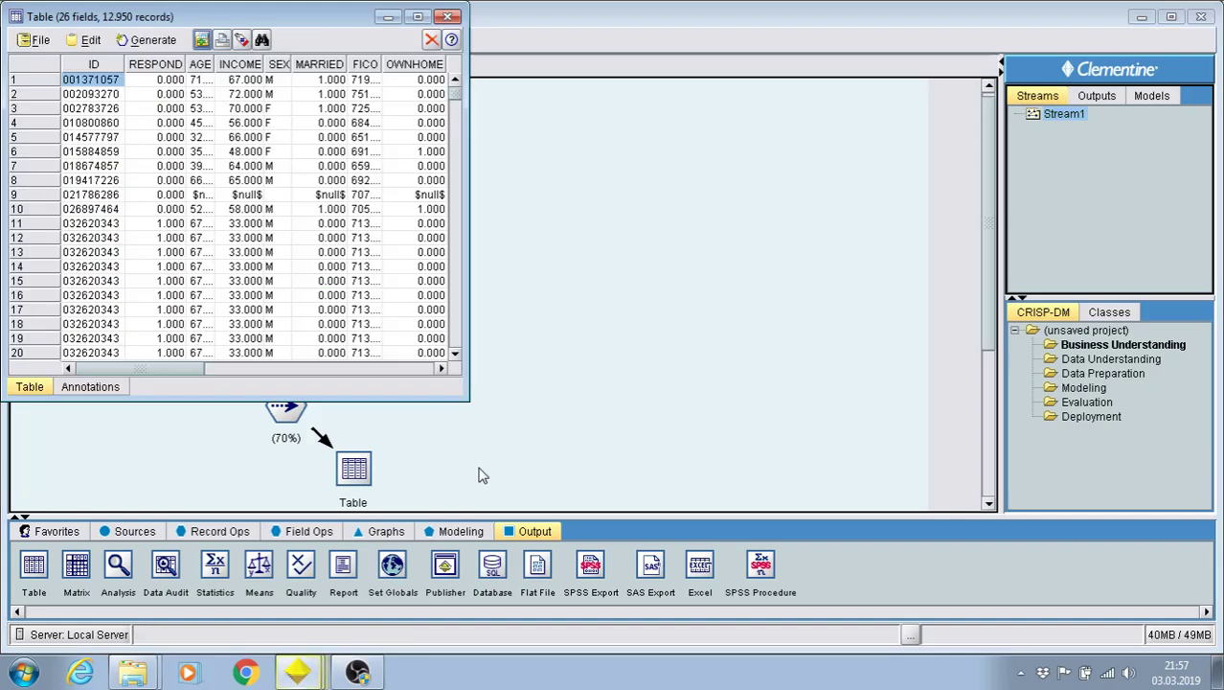
left_click(416, 17)
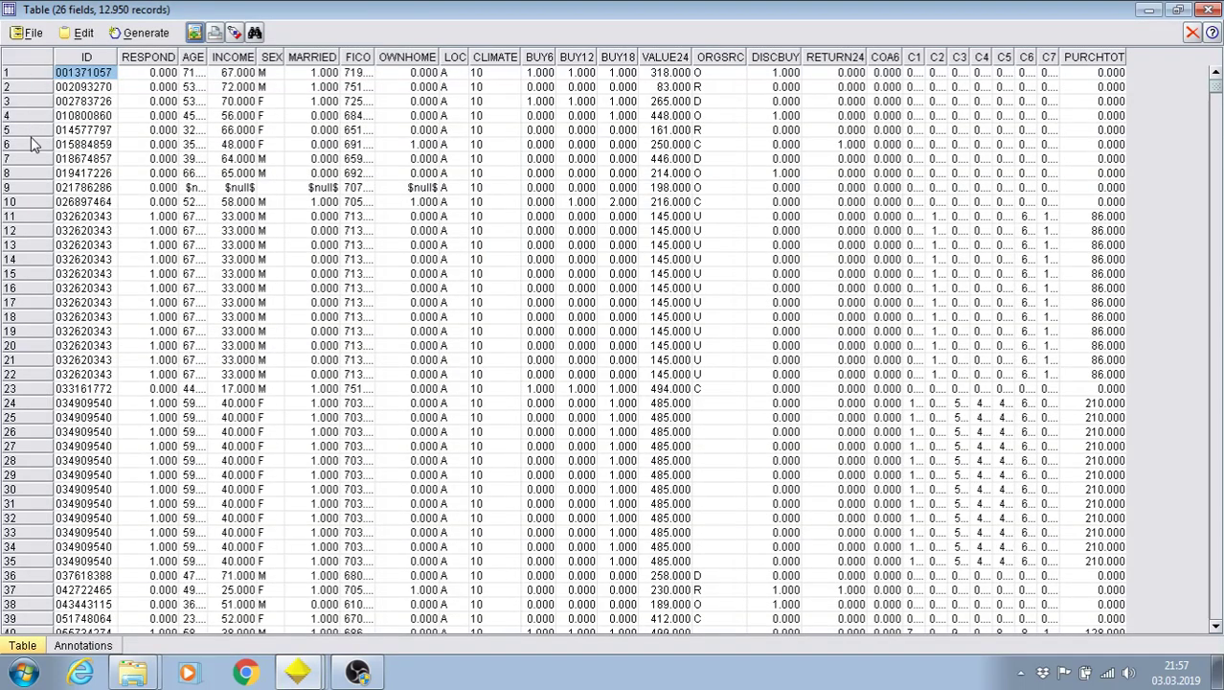
left_click(97, 188)
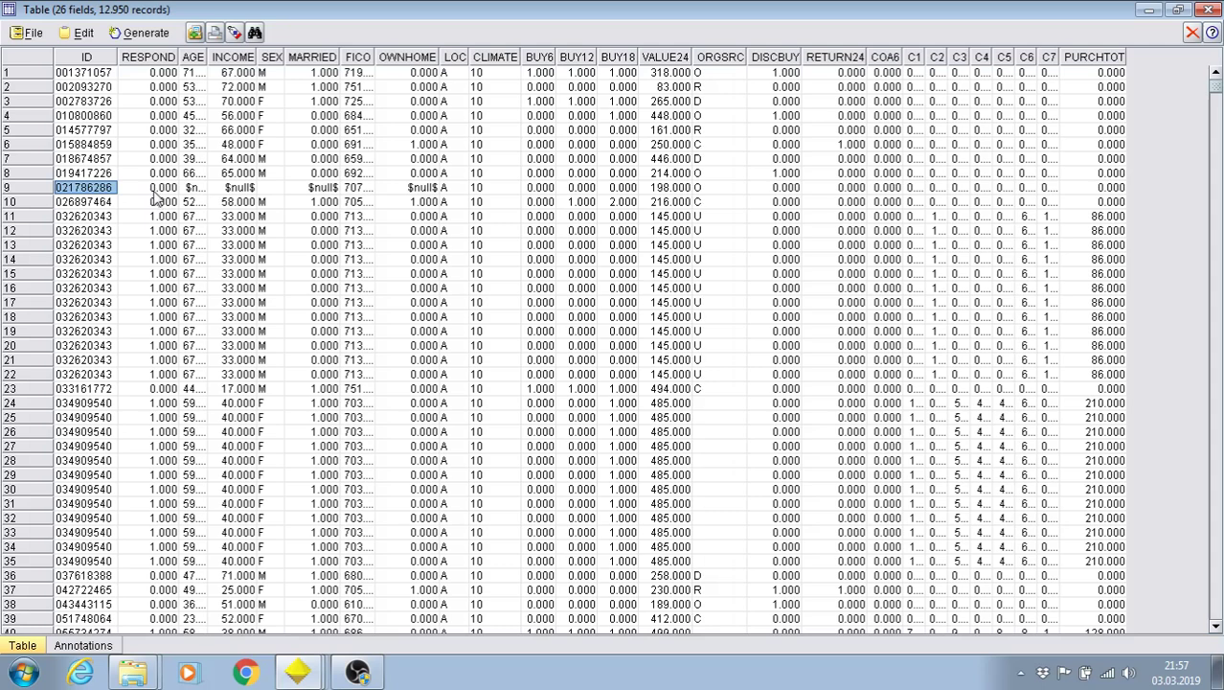
left_click_drag(159, 188, 168, 81)
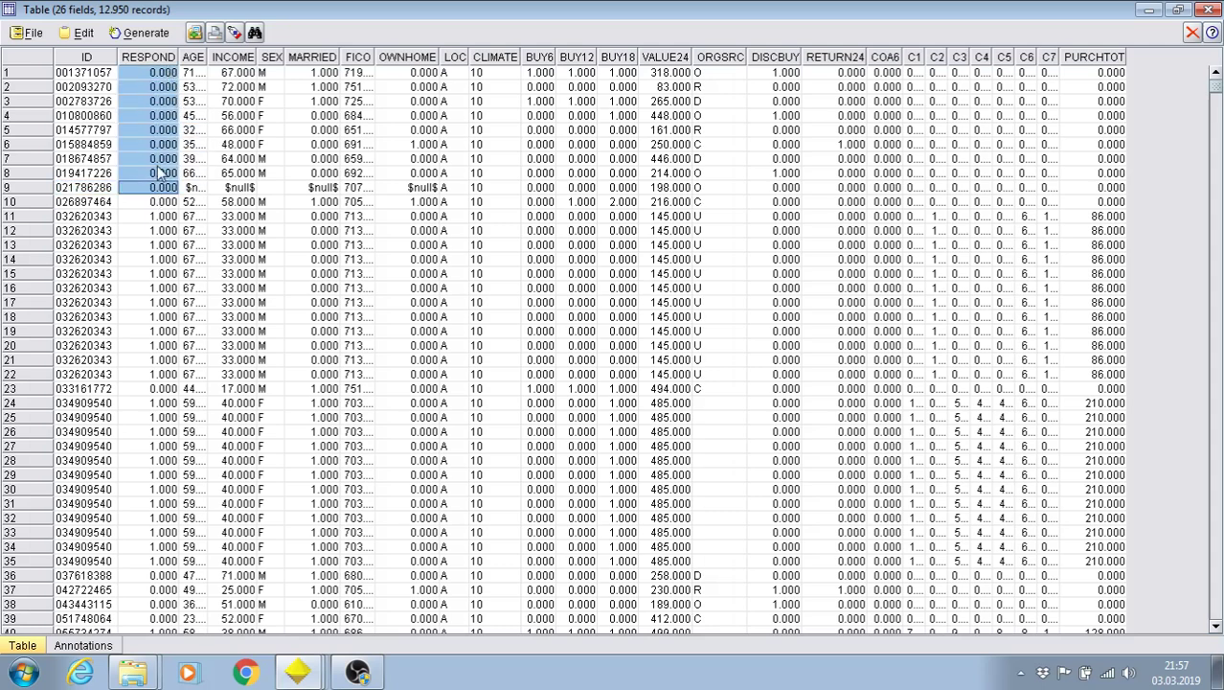
left_click_drag(160, 202, 165, 76)
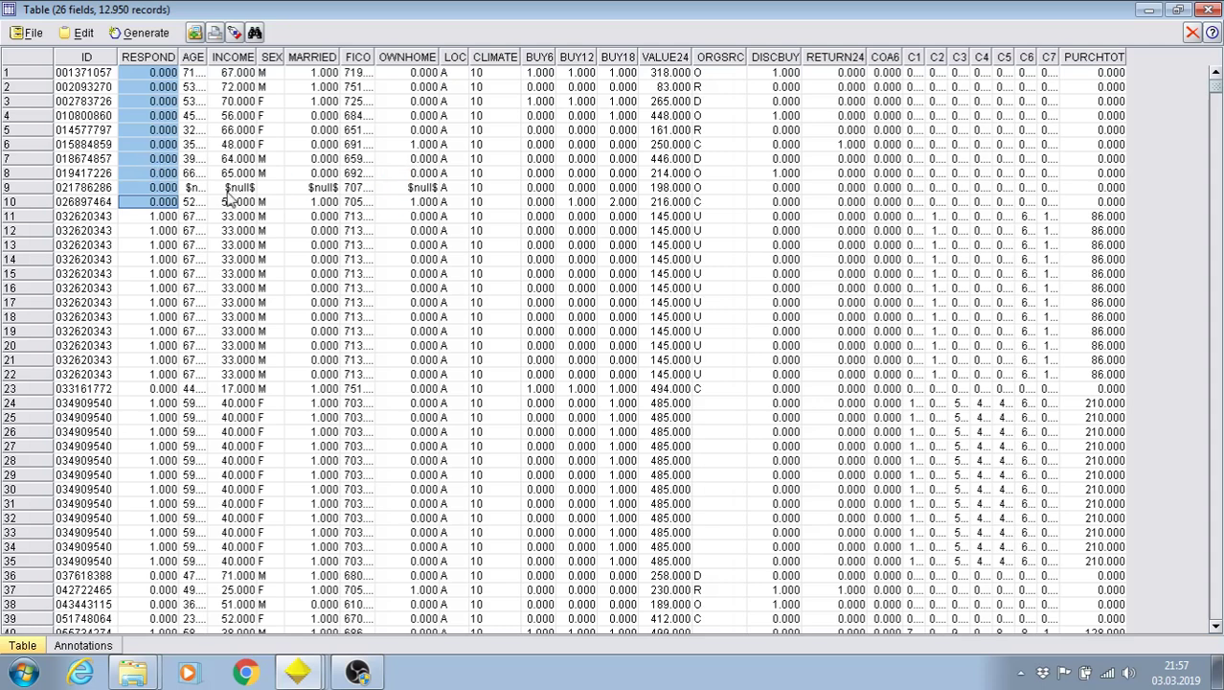
left_click_drag(79, 218, 588, 389)
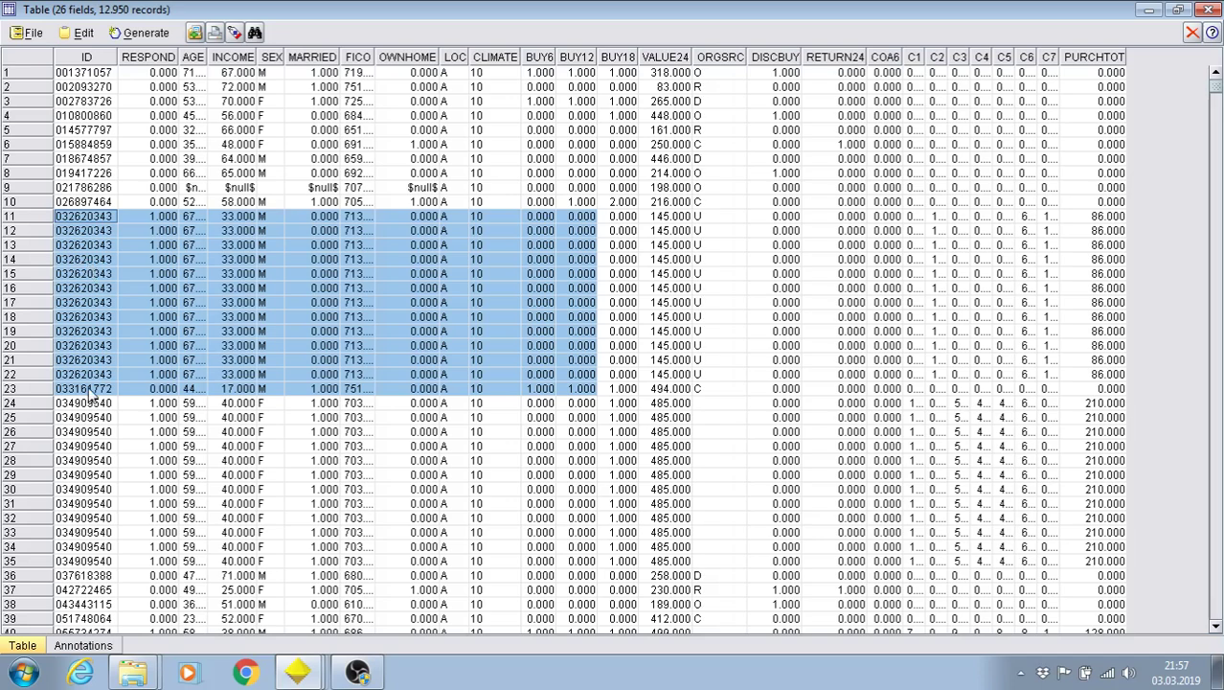
left_click(494, 316)
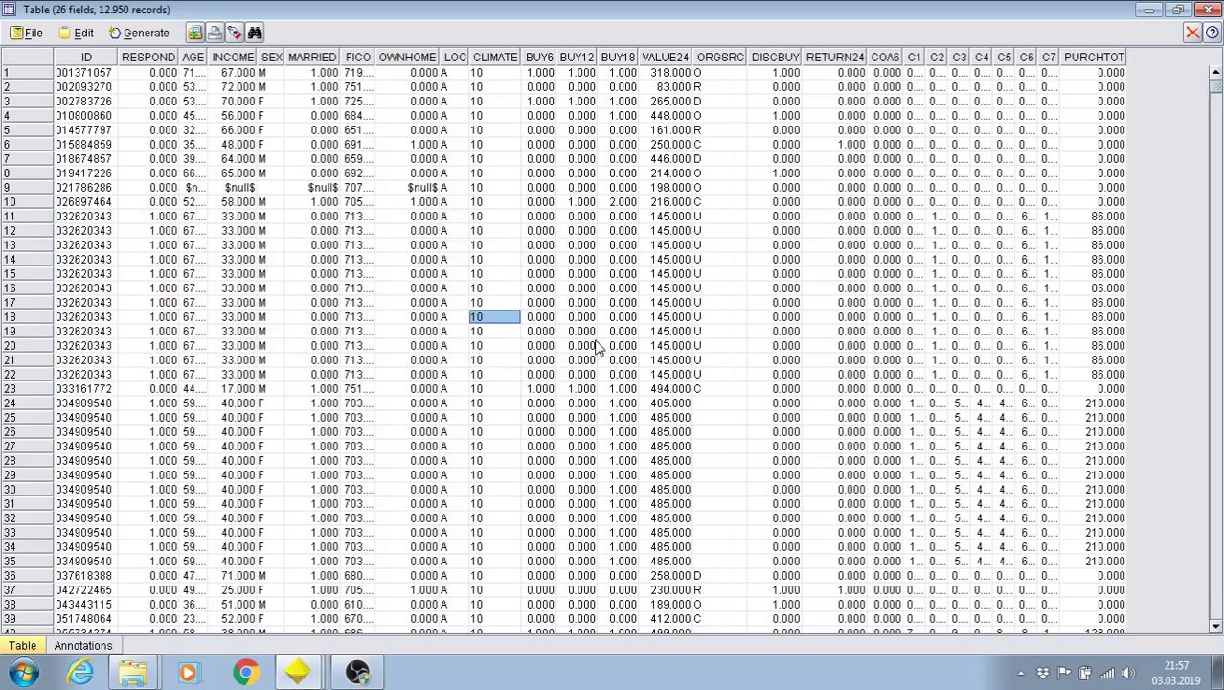
Replace the Table node above the Balance node with a Distribution graph node and connect the Balance node to it.
left_click(1208, 9)
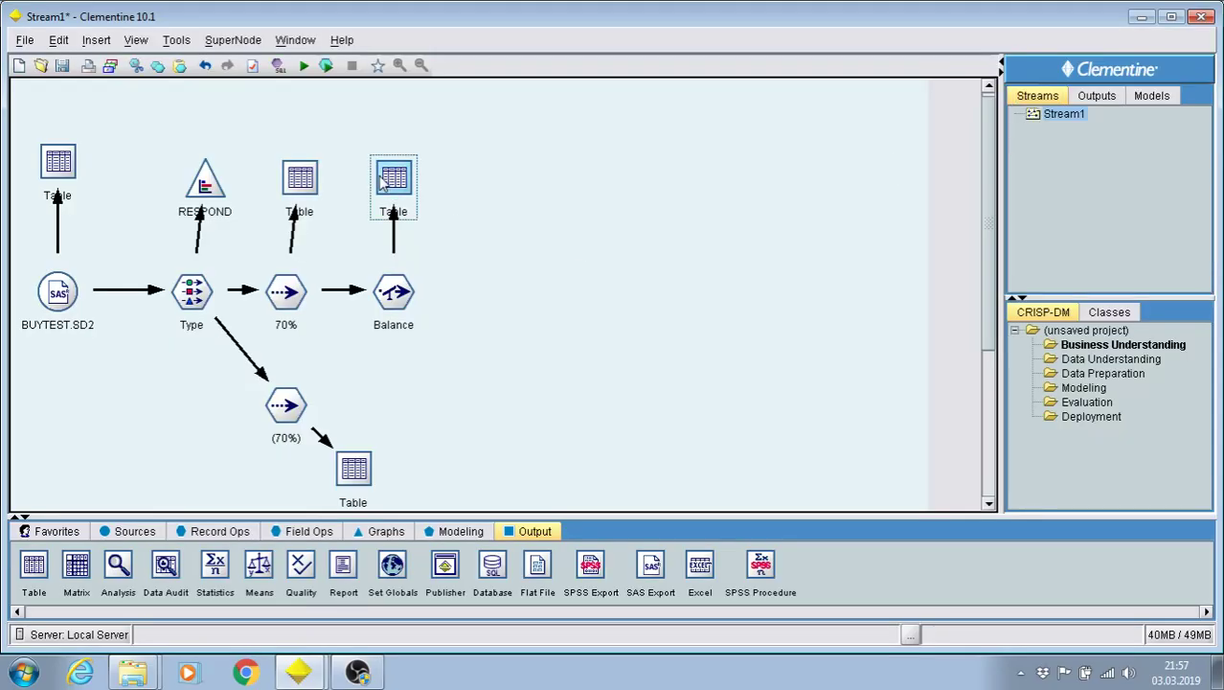
key("Delete")
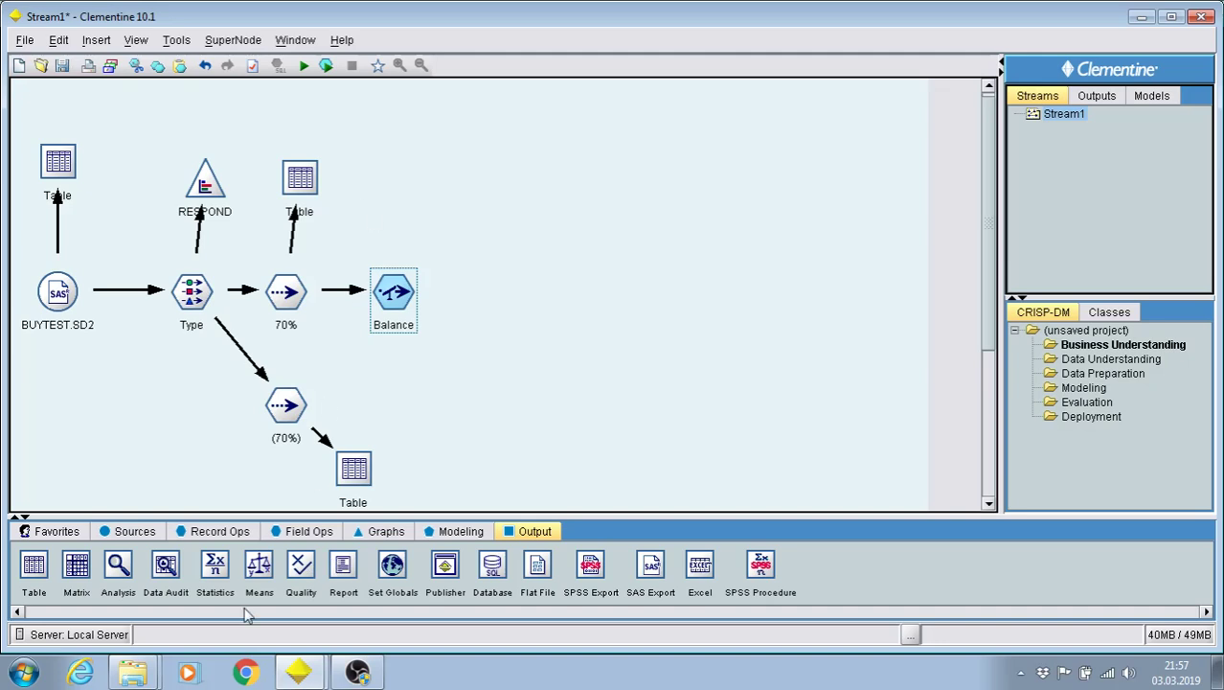
left_click(386, 531)
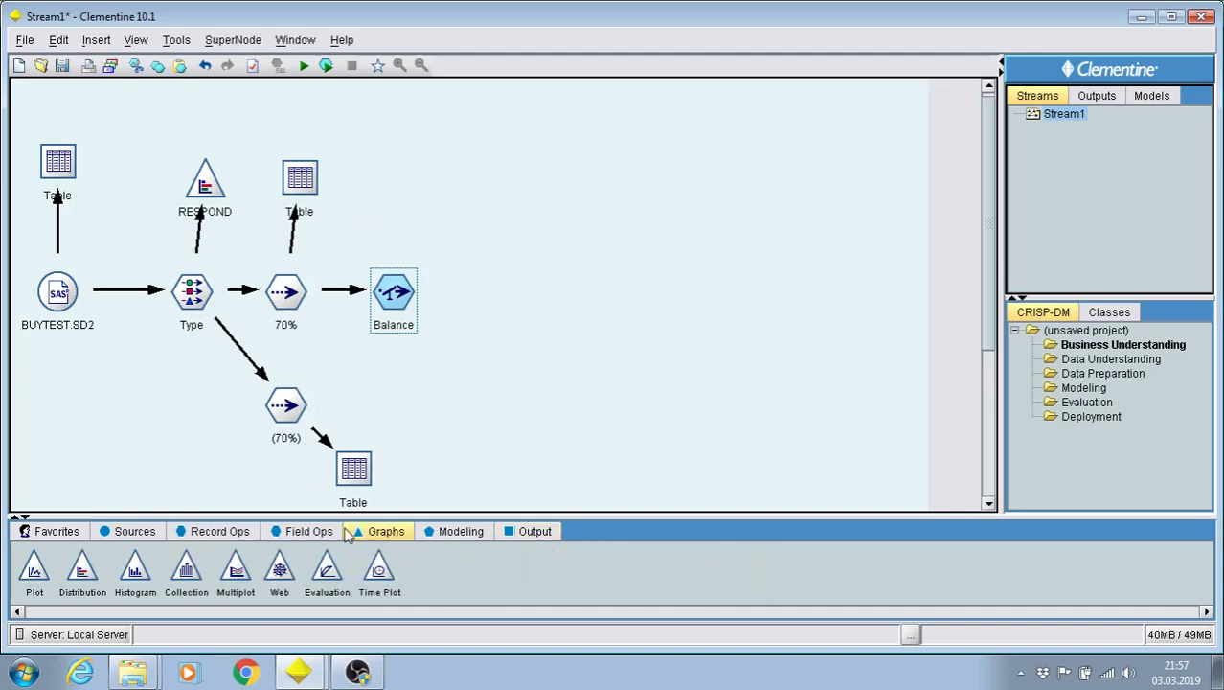
left_click(82, 569)
left_click(433, 184)
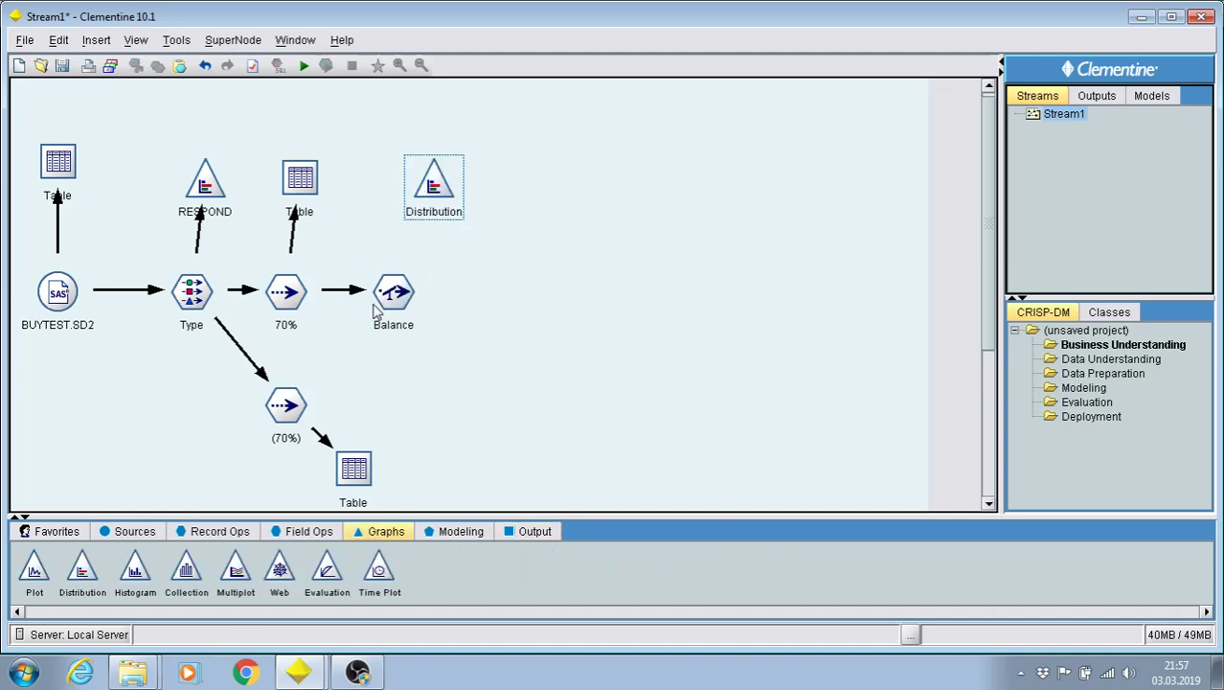
right_click(412, 295)
left_click(441, 308)
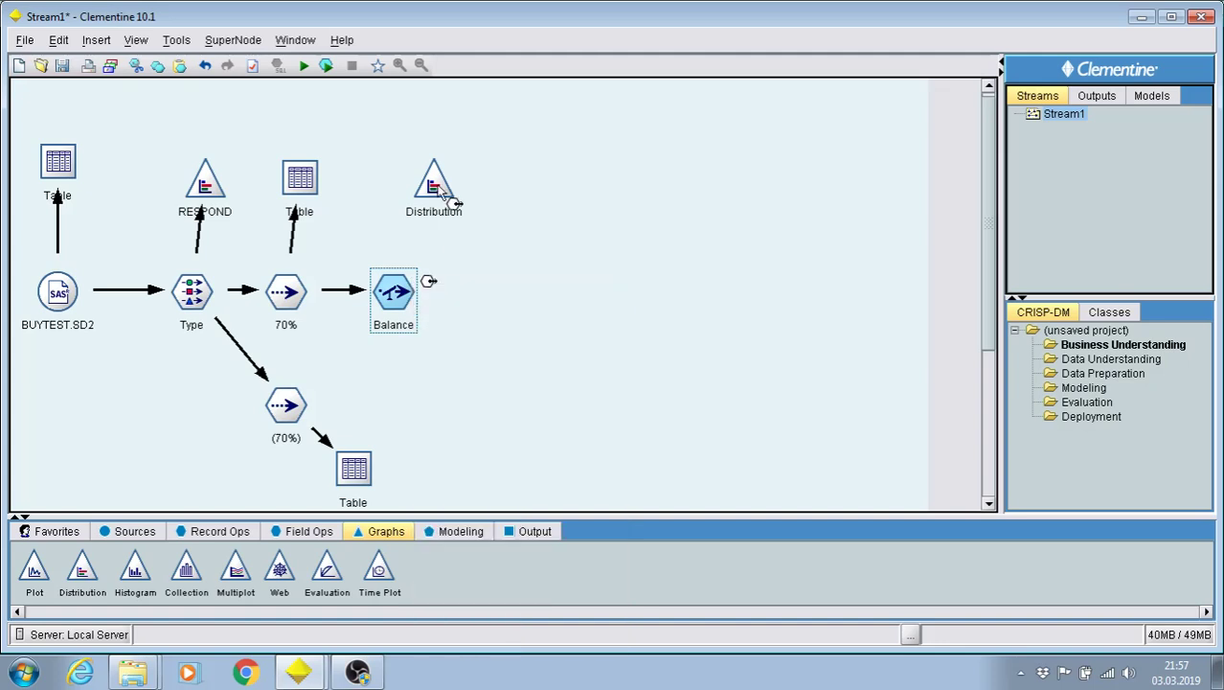
Set the new Distribution node's field to RESPOND, execute it, and close the chart after checking the balanced proportions.
double_click(436, 190)
left_click(665, 278)
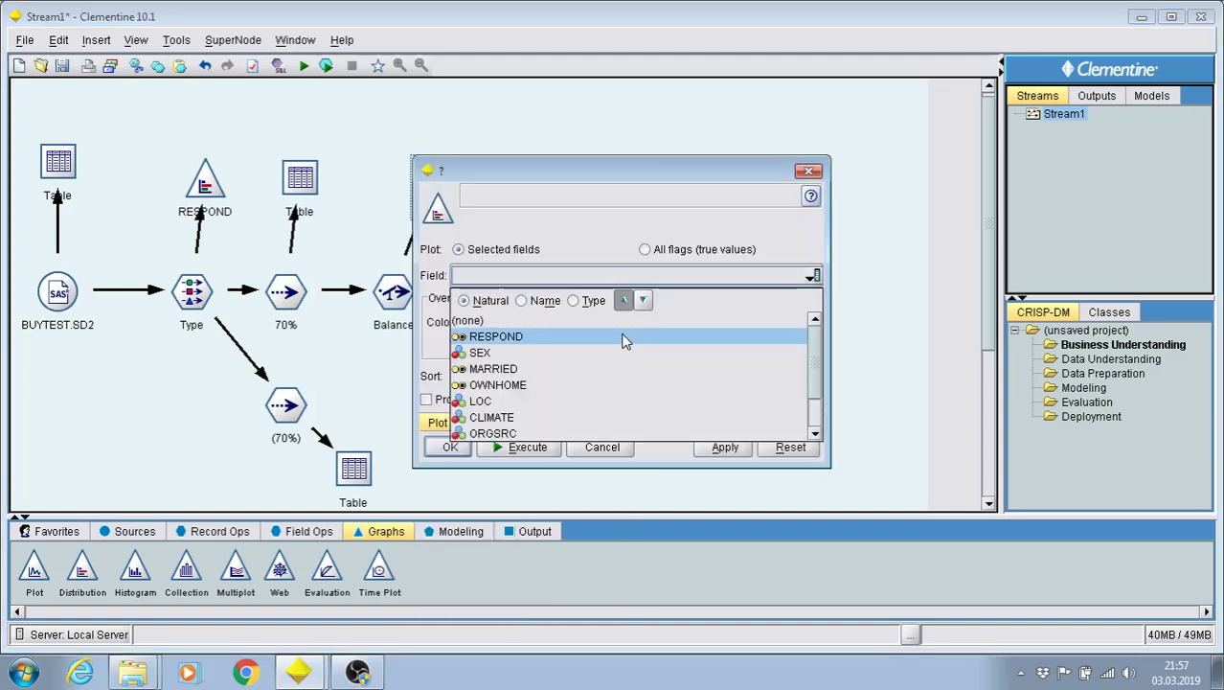
left_click(622, 337)
left_click(502, 447)
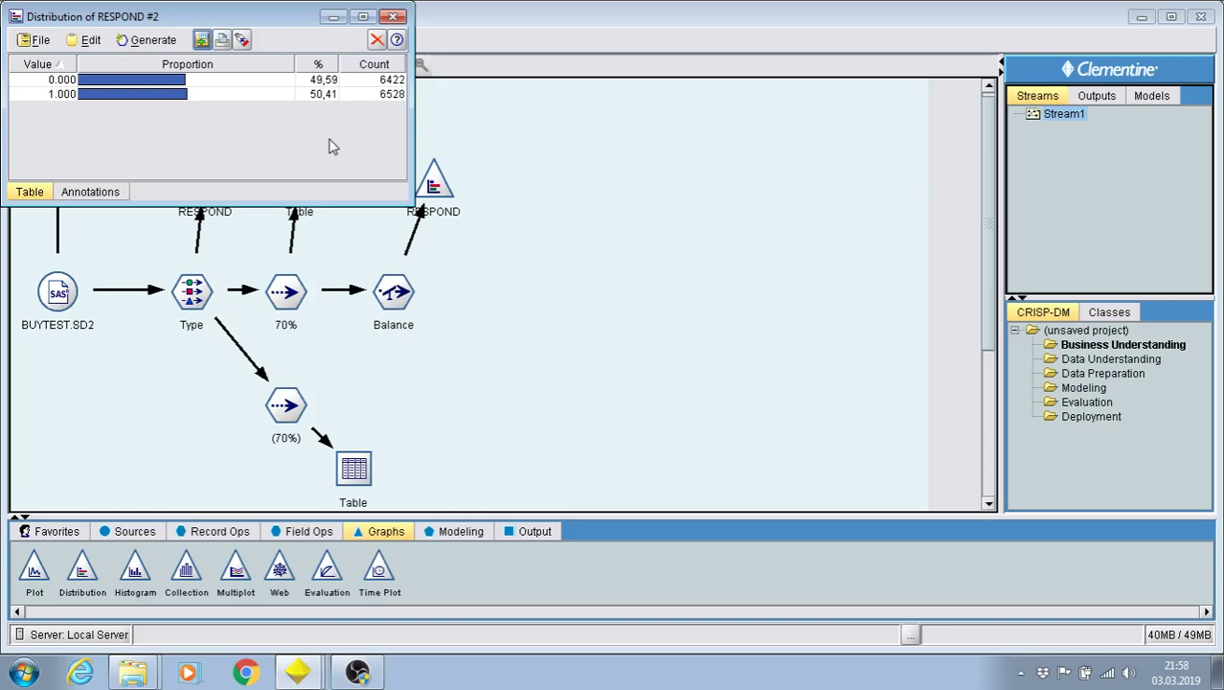
left_click(393, 18)
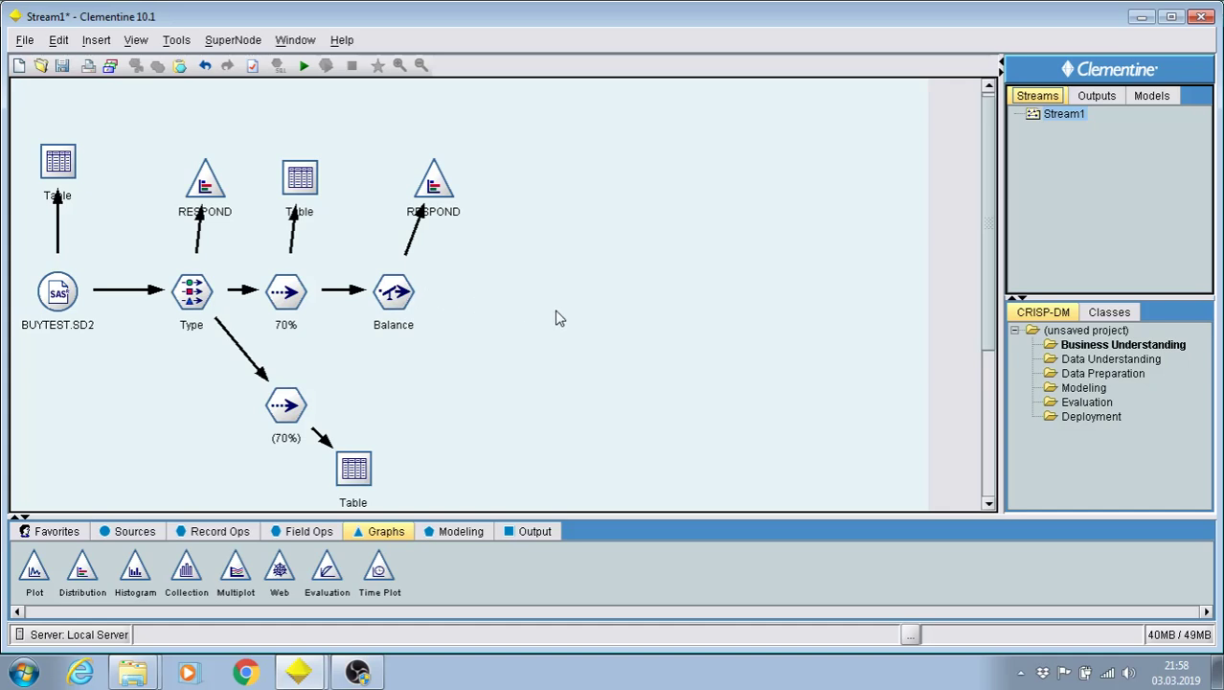